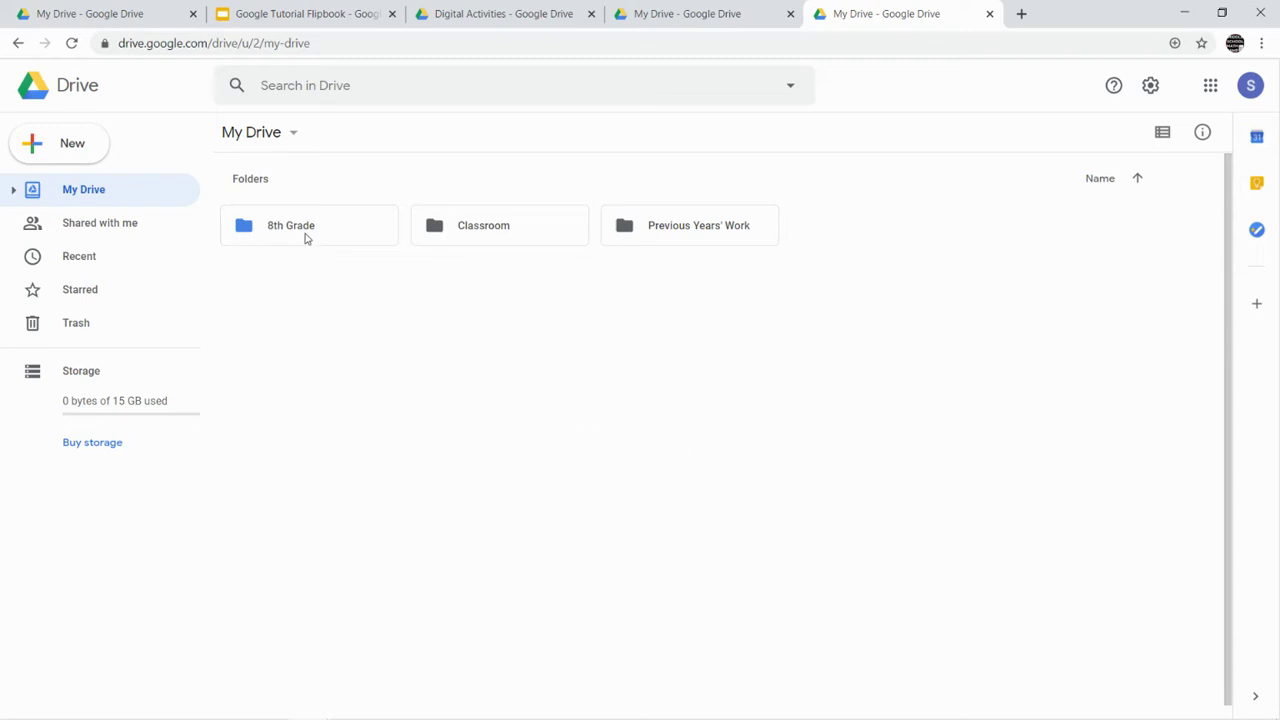
# - Open the 8th Grade › Math › Digital Activities folder in My Drive
pyautogui.doubleClick(306, 238)
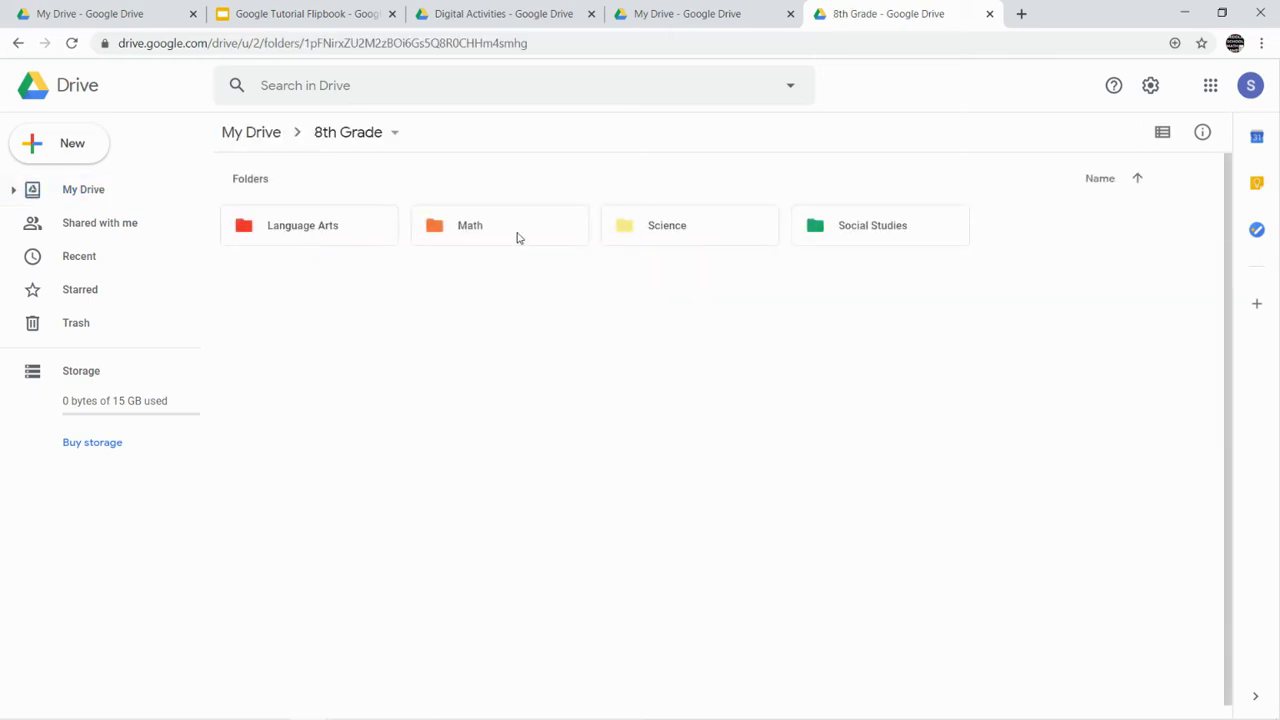
pyautogui.click(518, 238)
pyautogui.doubleClick(518, 238)
pyautogui.doubleClick(380, 239)
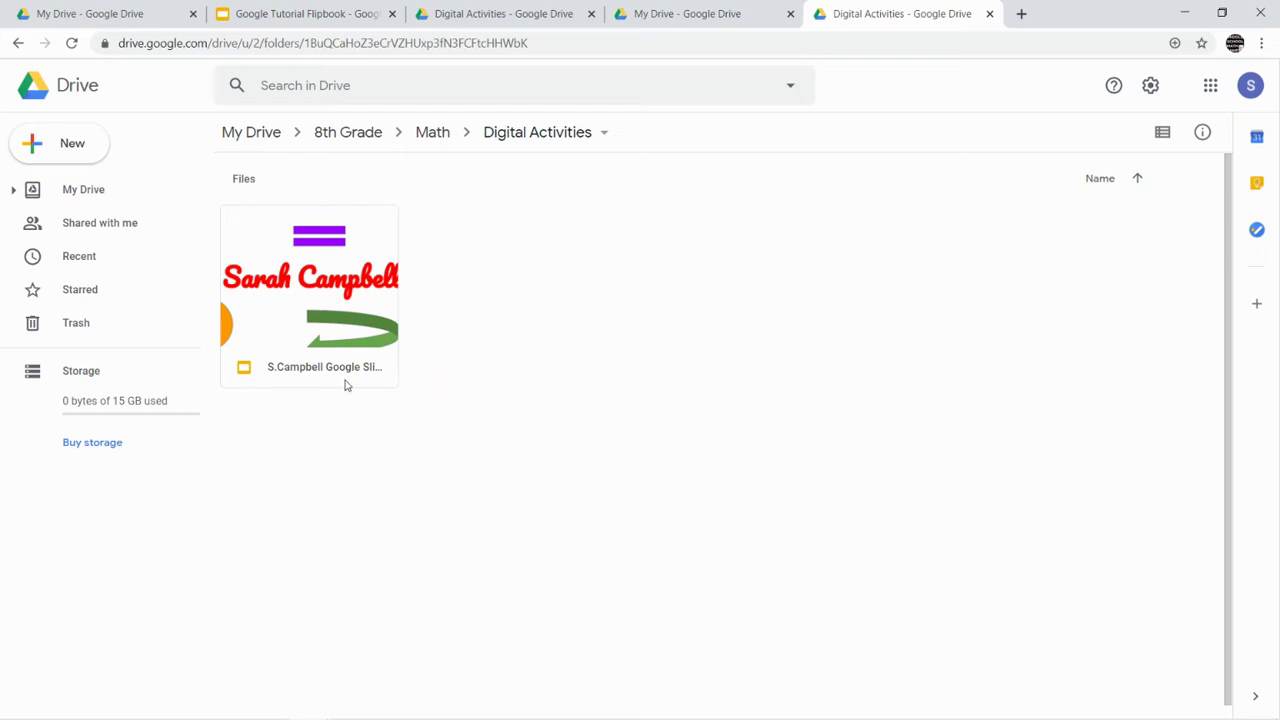
# - Create a new folder named Google Flipbook inside Digital Activities
pyautogui.rightClick(371, 440)
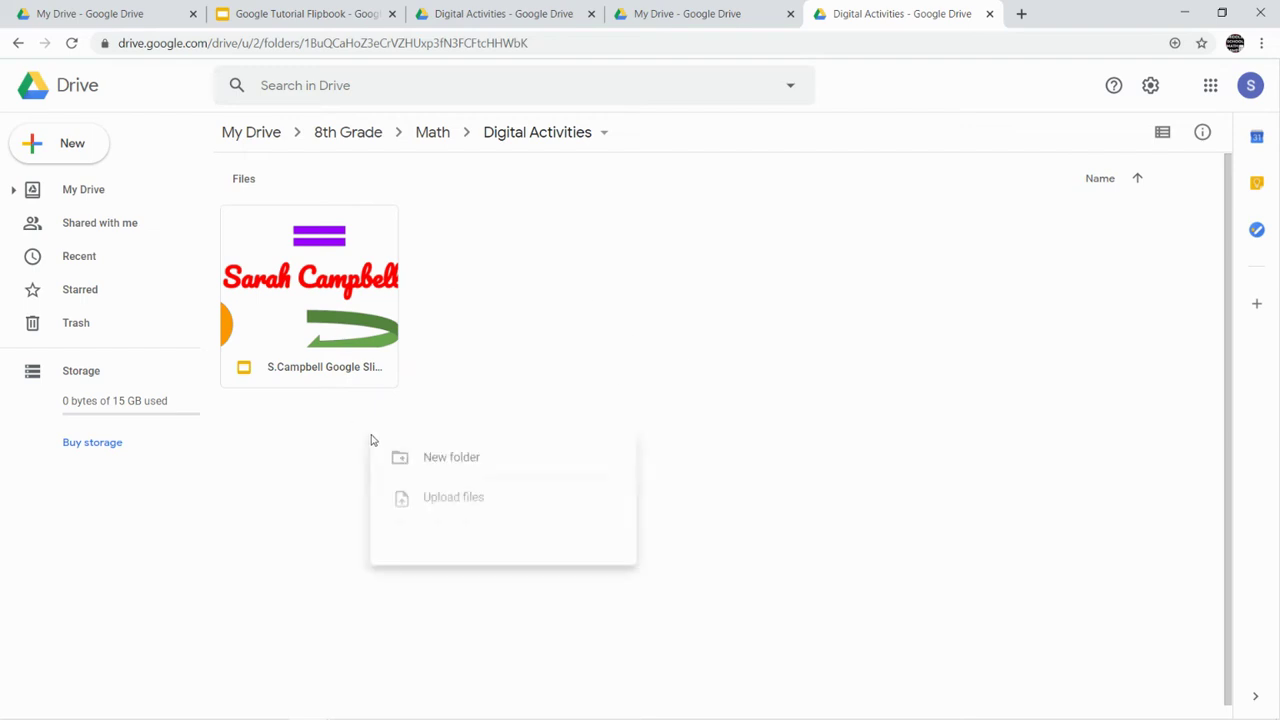
pyautogui.click(457, 463)
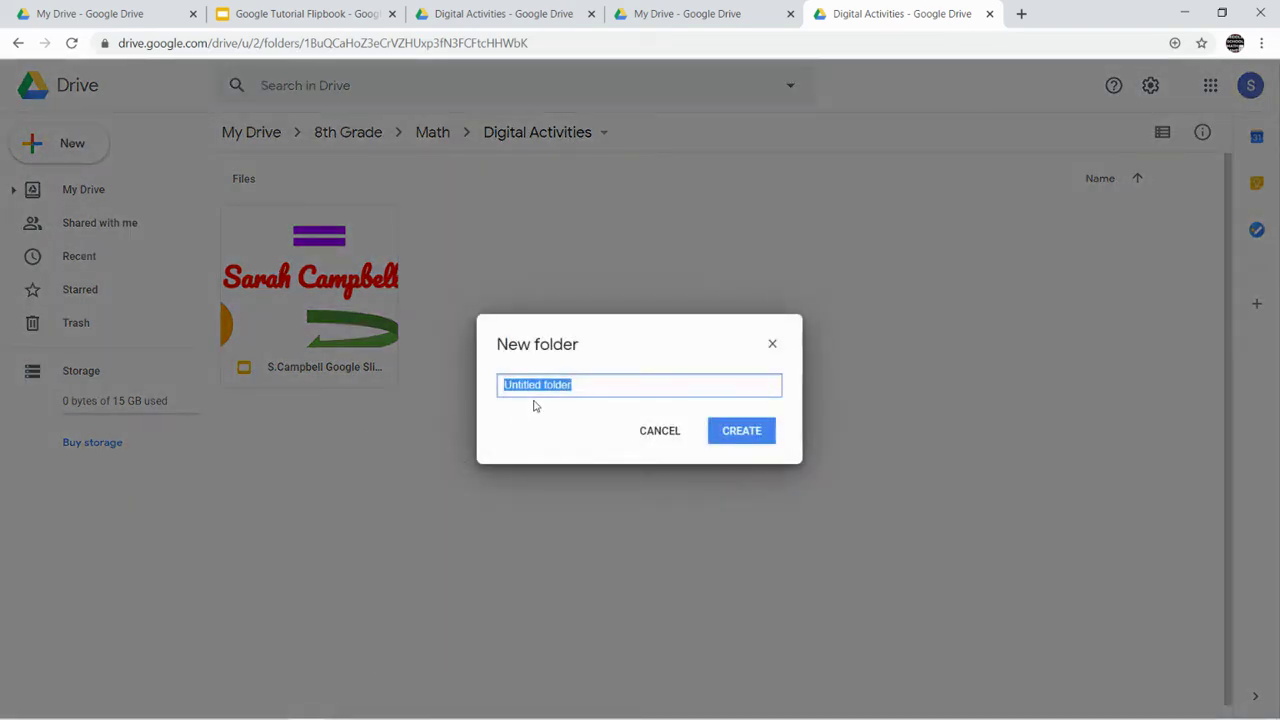
pyautogui.write('Google Flipbook')
pyautogui.click(764, 442)
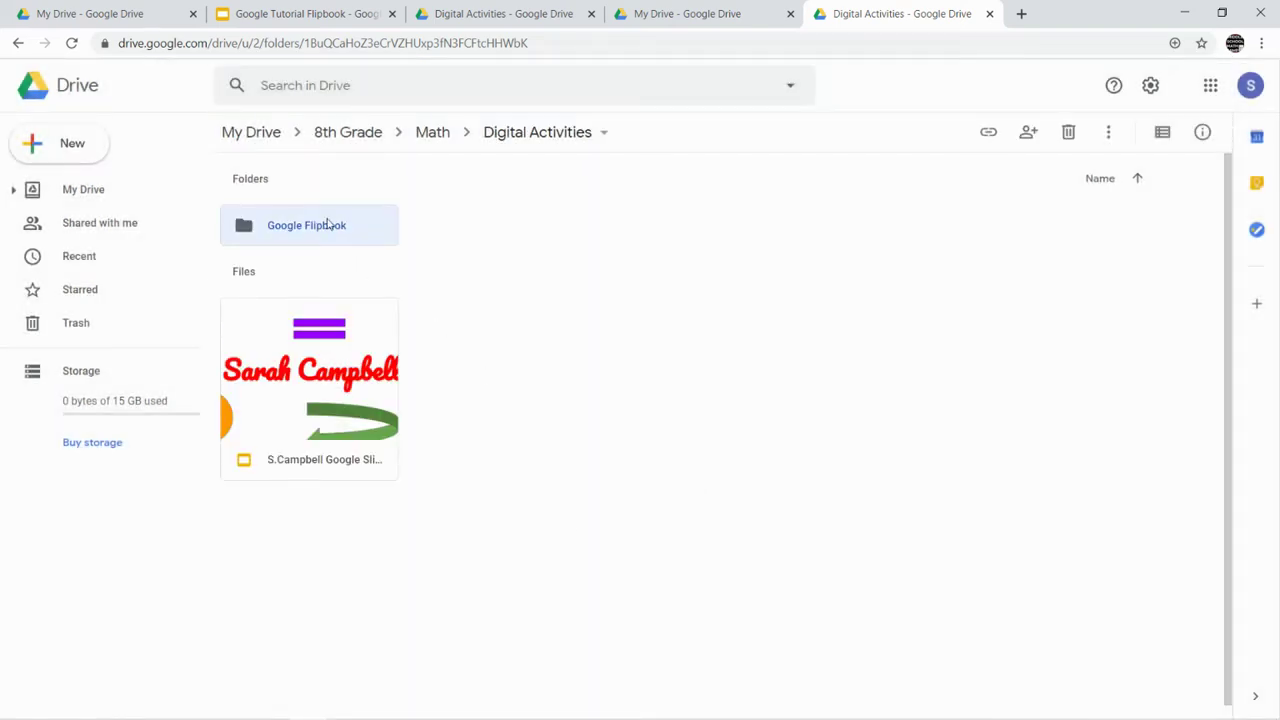
# - Change the Google Flipbook folder's colour to orange
pyautogui.click(535, 133)
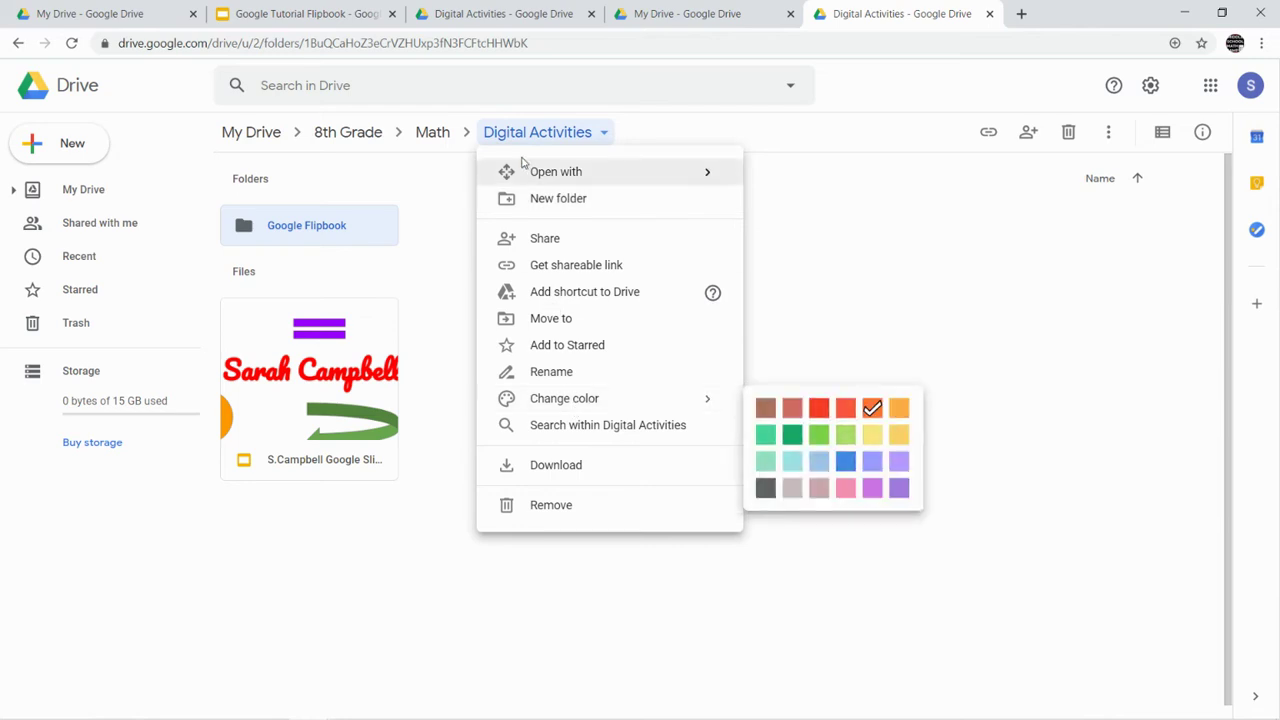
pyautogui.click(432, 132)
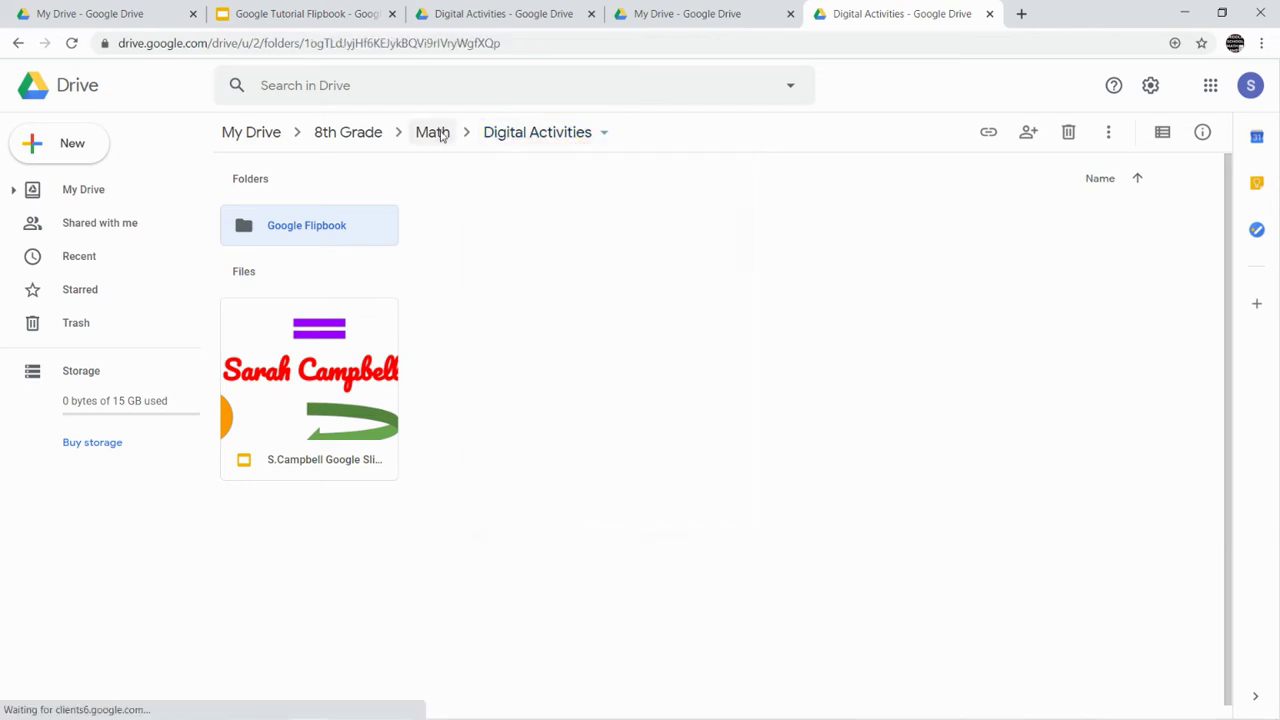
pyautogui.click(358, 135)
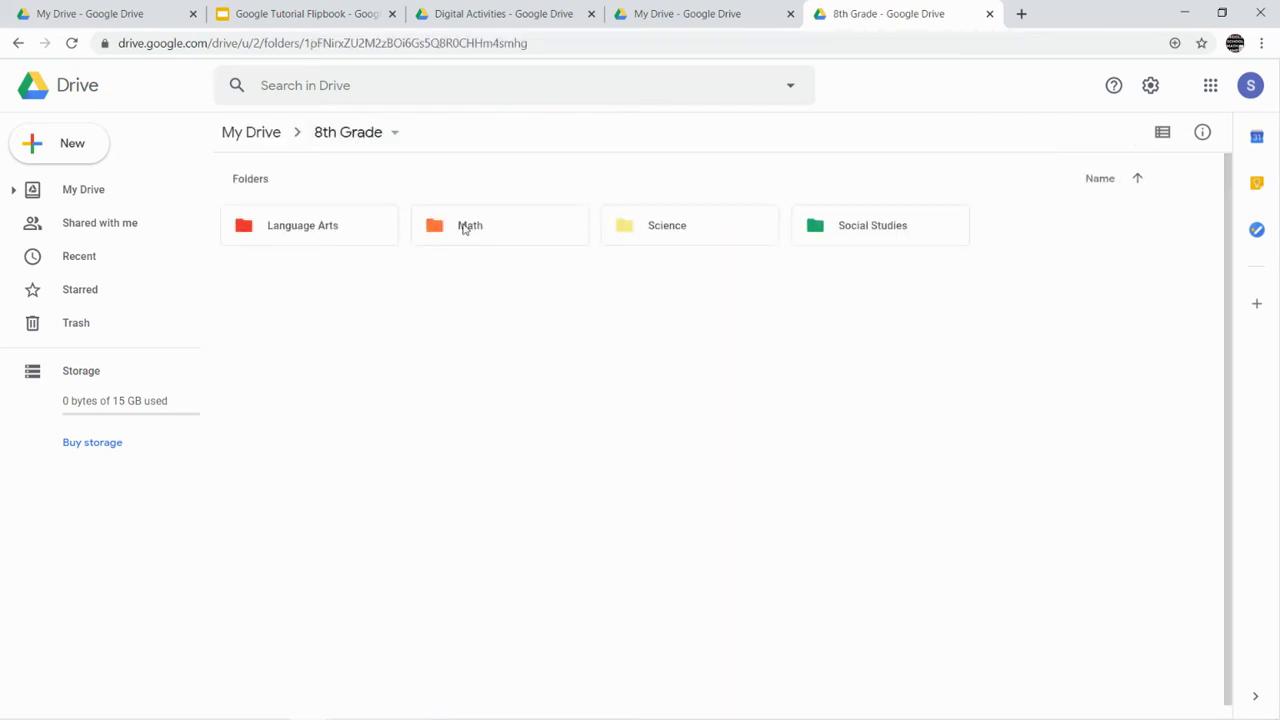
pyautogui.doubleClick(466, 229)
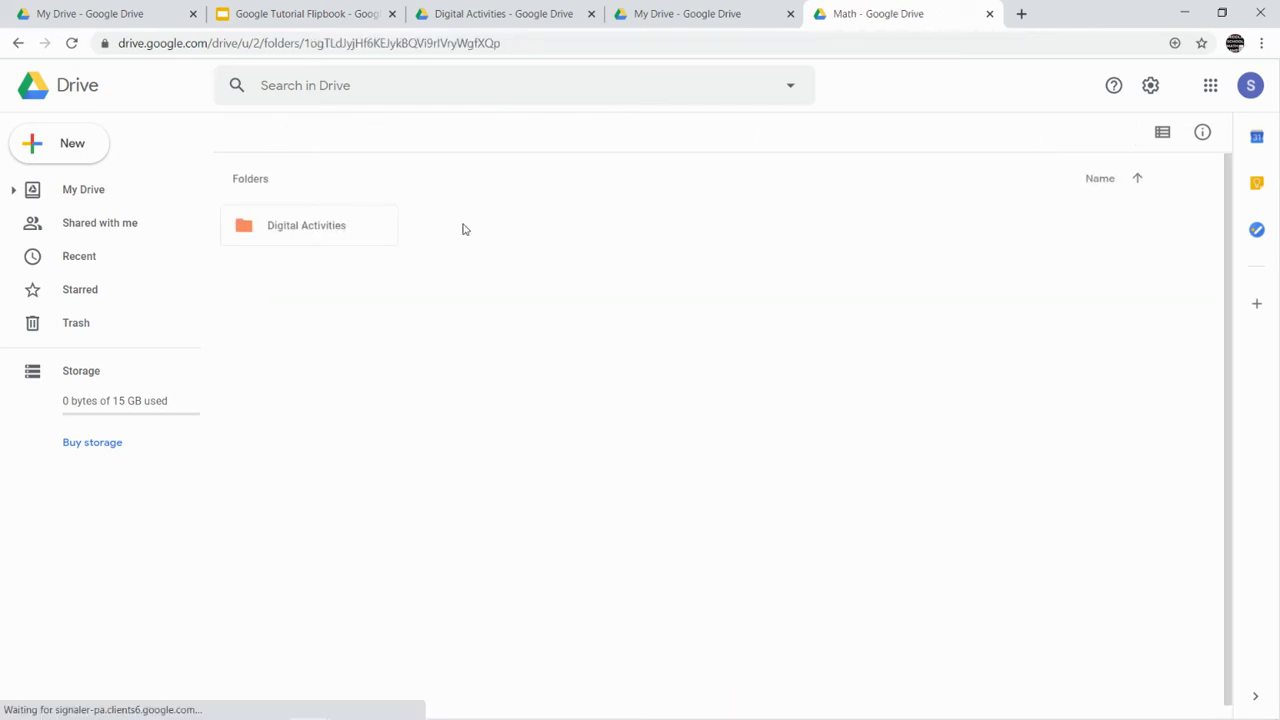
pyautogui.doubleClick(347, 243)
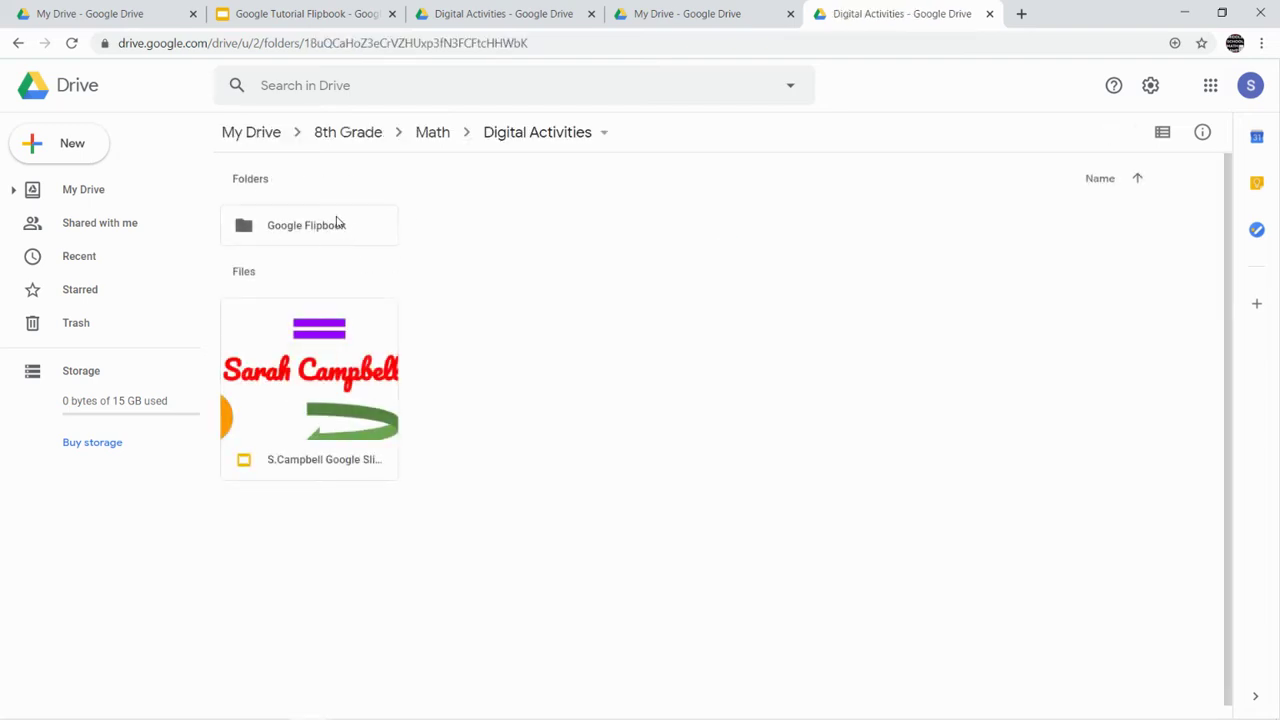
pyautogui.rightClick(337, 222)
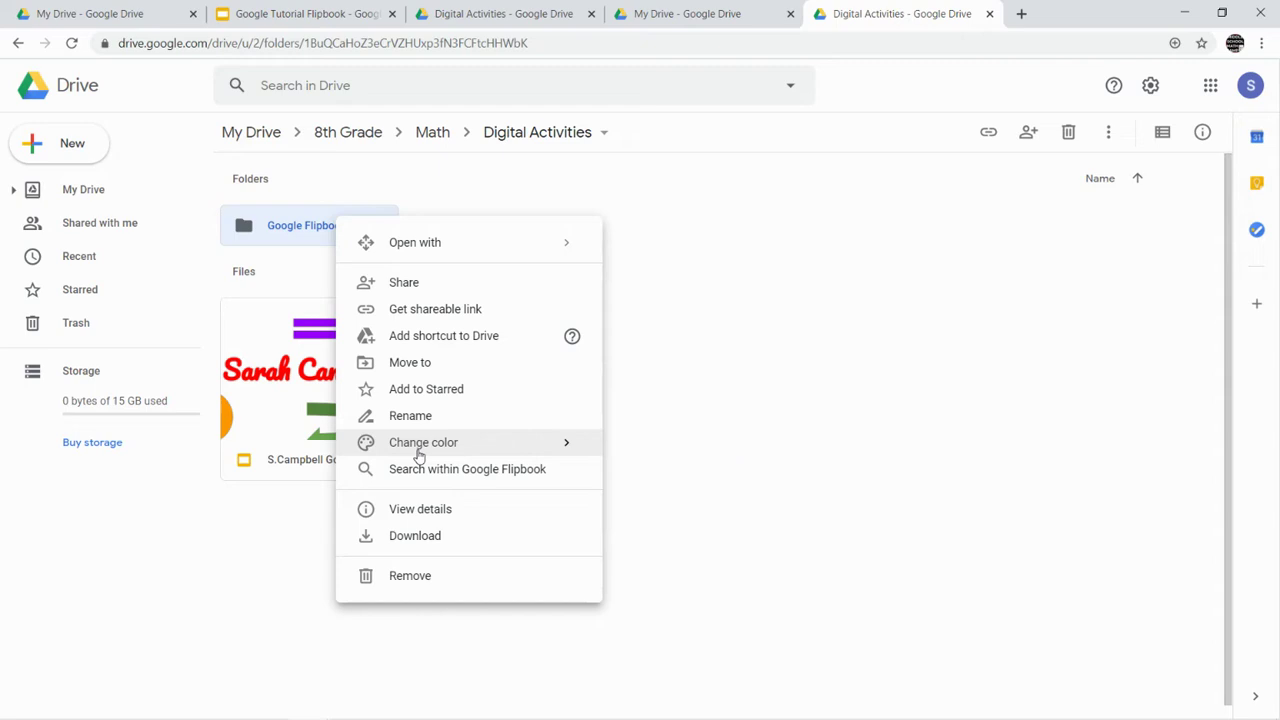
pyautogui.moveTo(420, 455)
pyautogui.click(735, 452)
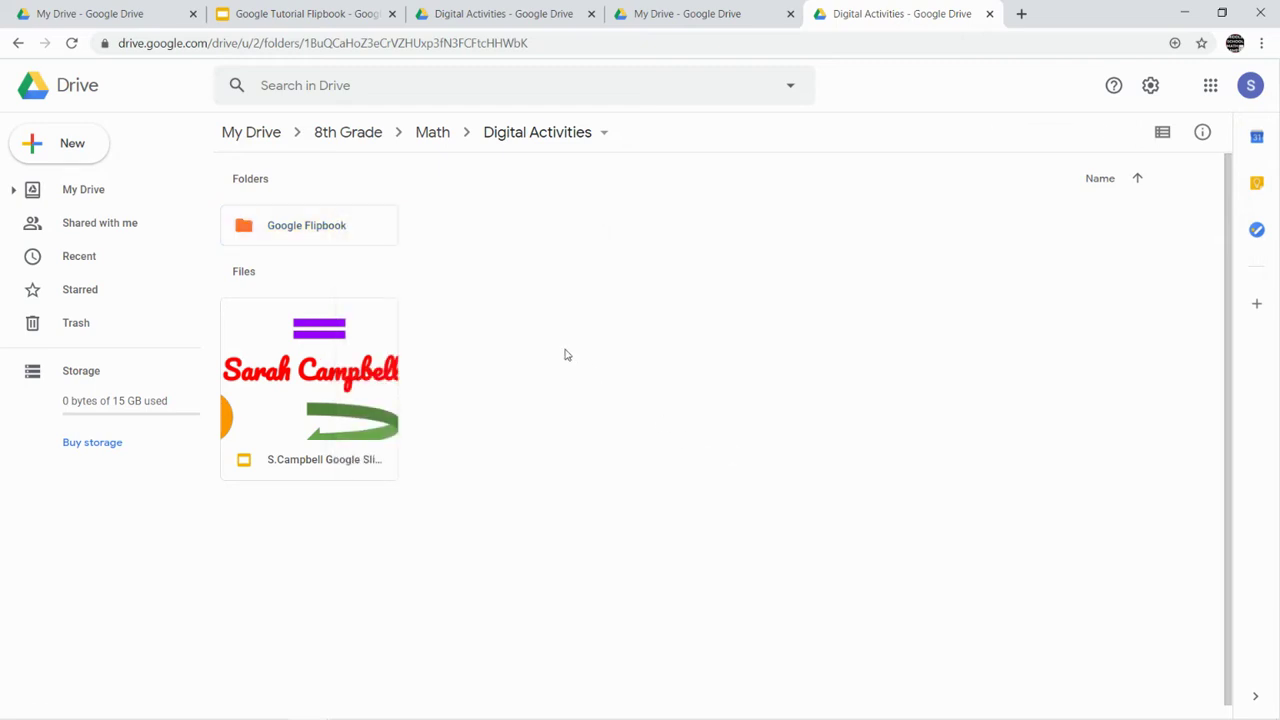
# - Drag the Slides file into the Google Flipbook folder as a shortcut
pyautogui.moveTo(328, 390); pyautogui.dragTo(305, 235)
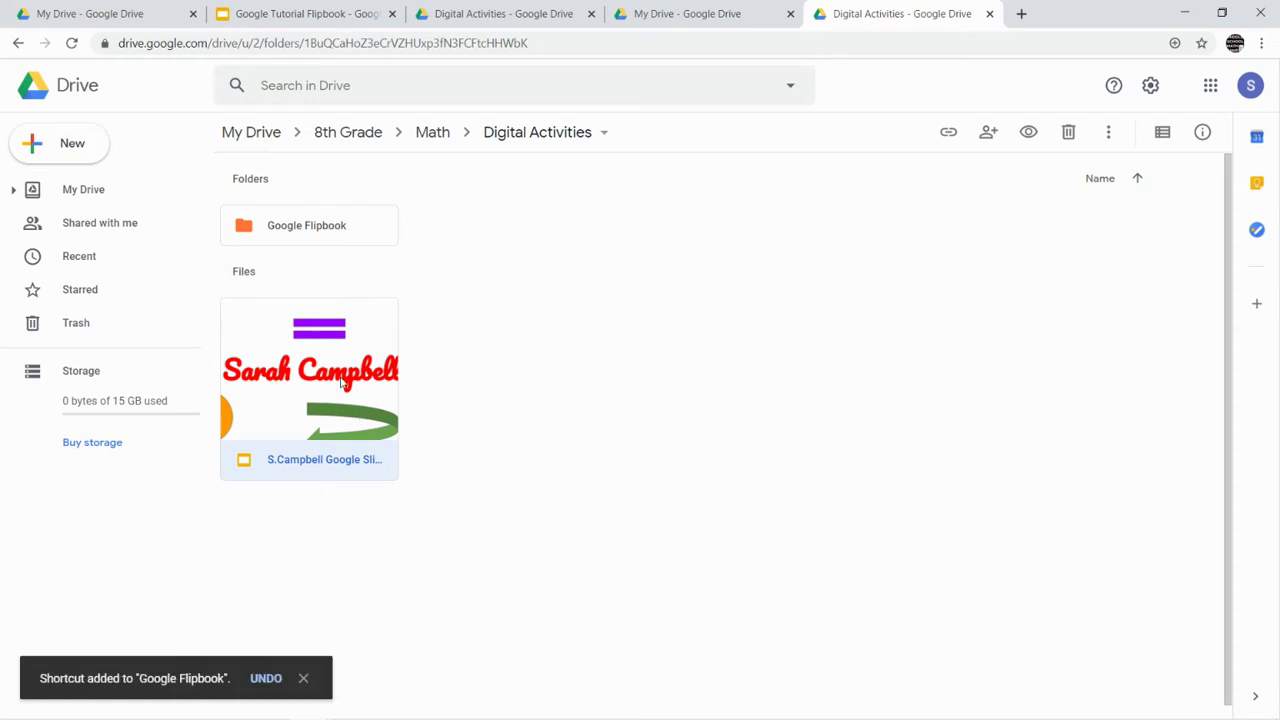
pyautogui.moveTo(340, 383); pyautogui.dragTo(326, 229)
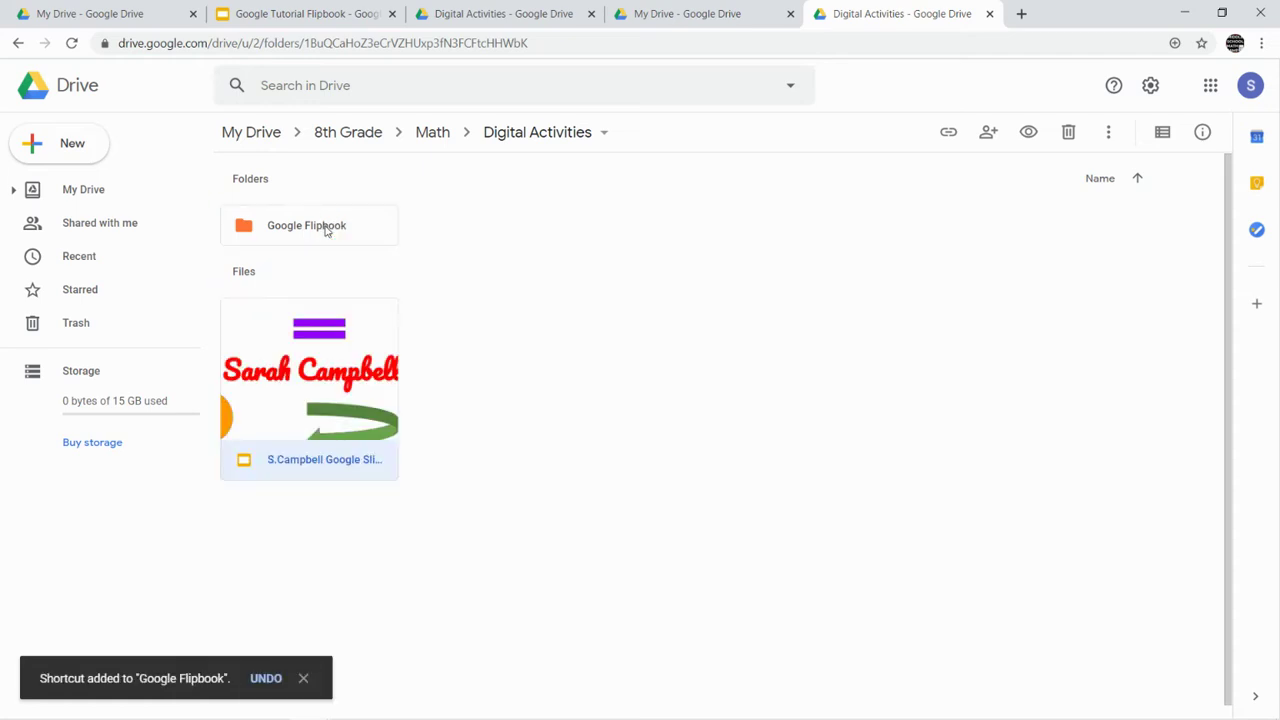
pyautogui.rightClick(318, 345)
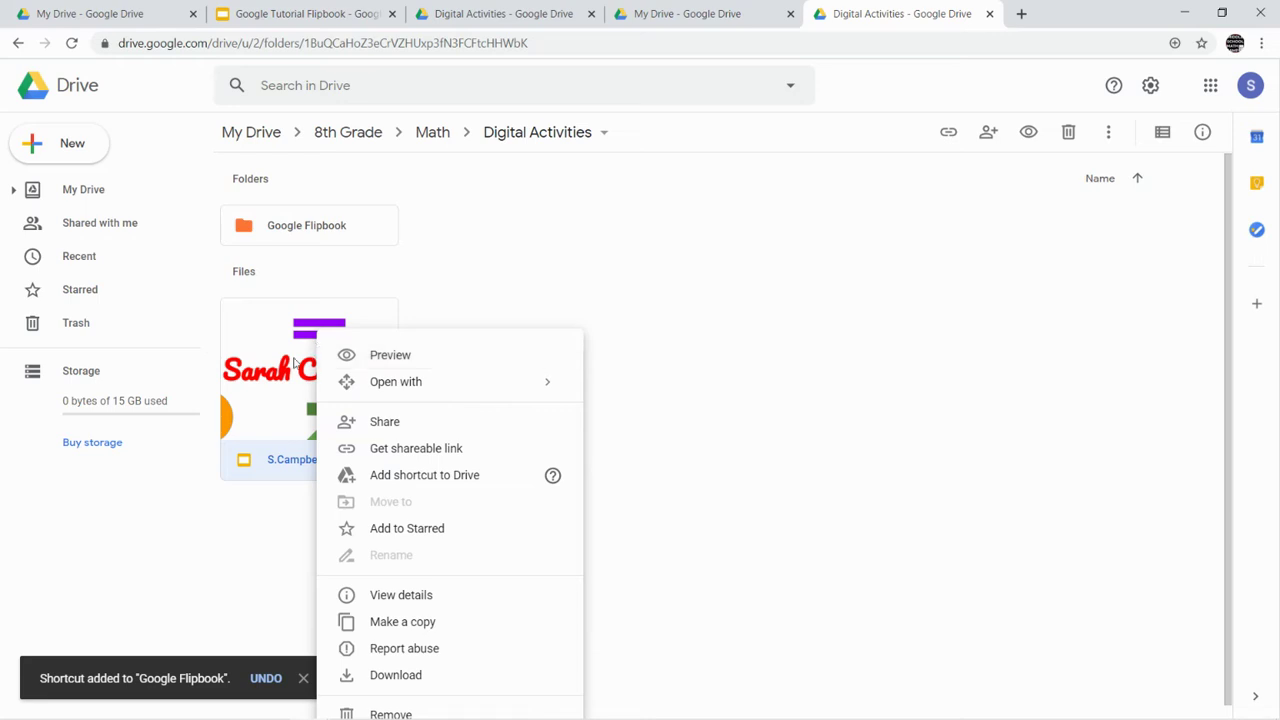
pyautogui.click(285, 368)
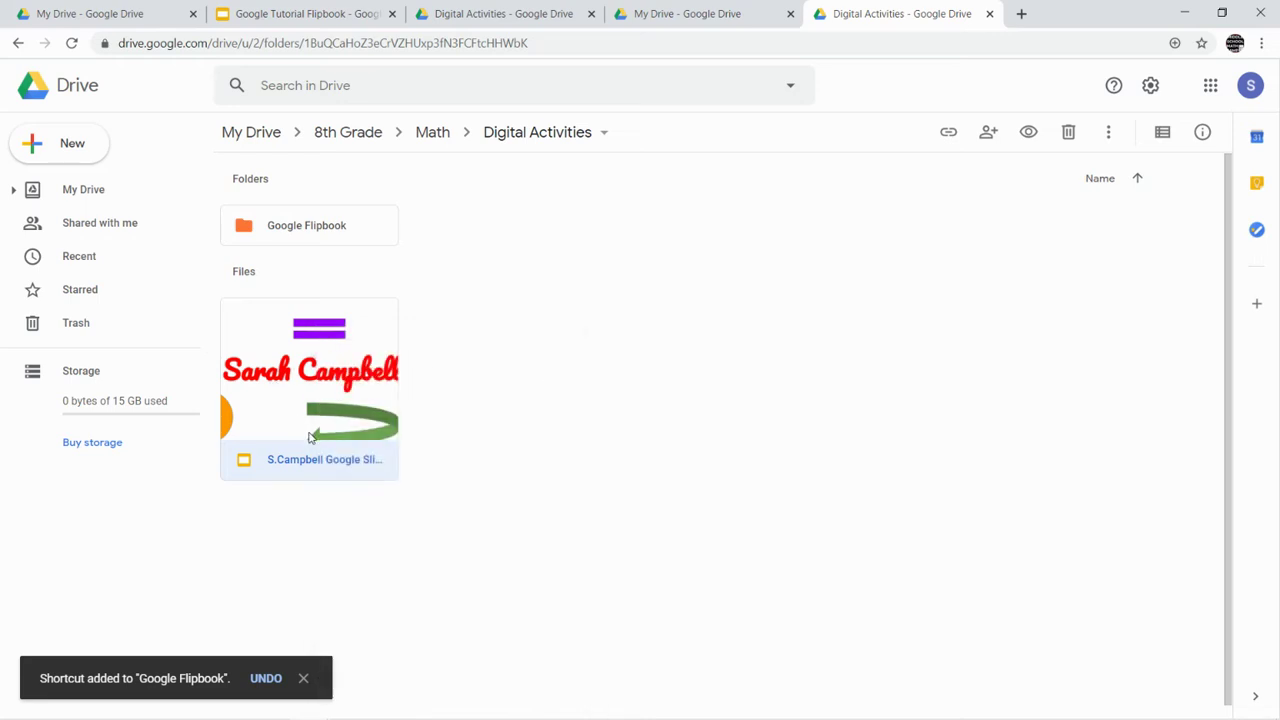
pyautogui.moveTo(310, 434); pyautogui.dragTo(314, 233)
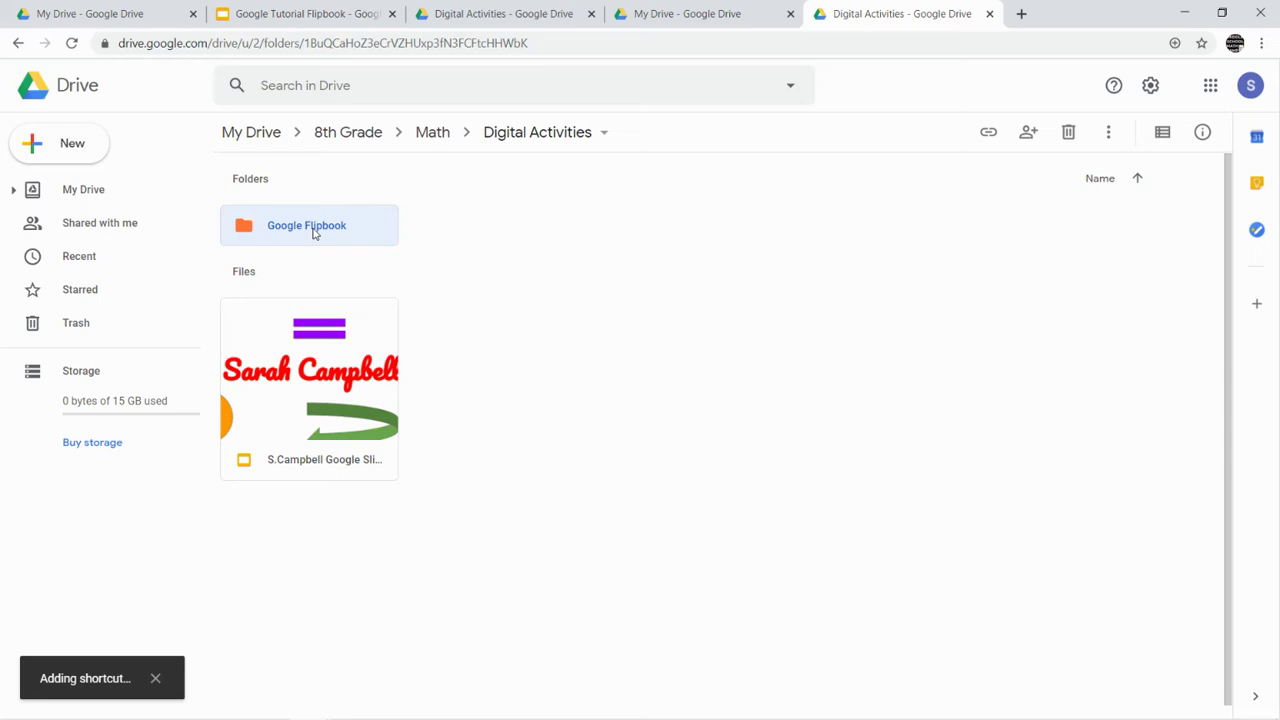
# - Delete the two duplicate shortcuts in Google Flipbook, leaving one, and return to Digital Activities
pyautogui.doubleClick(314, 233)
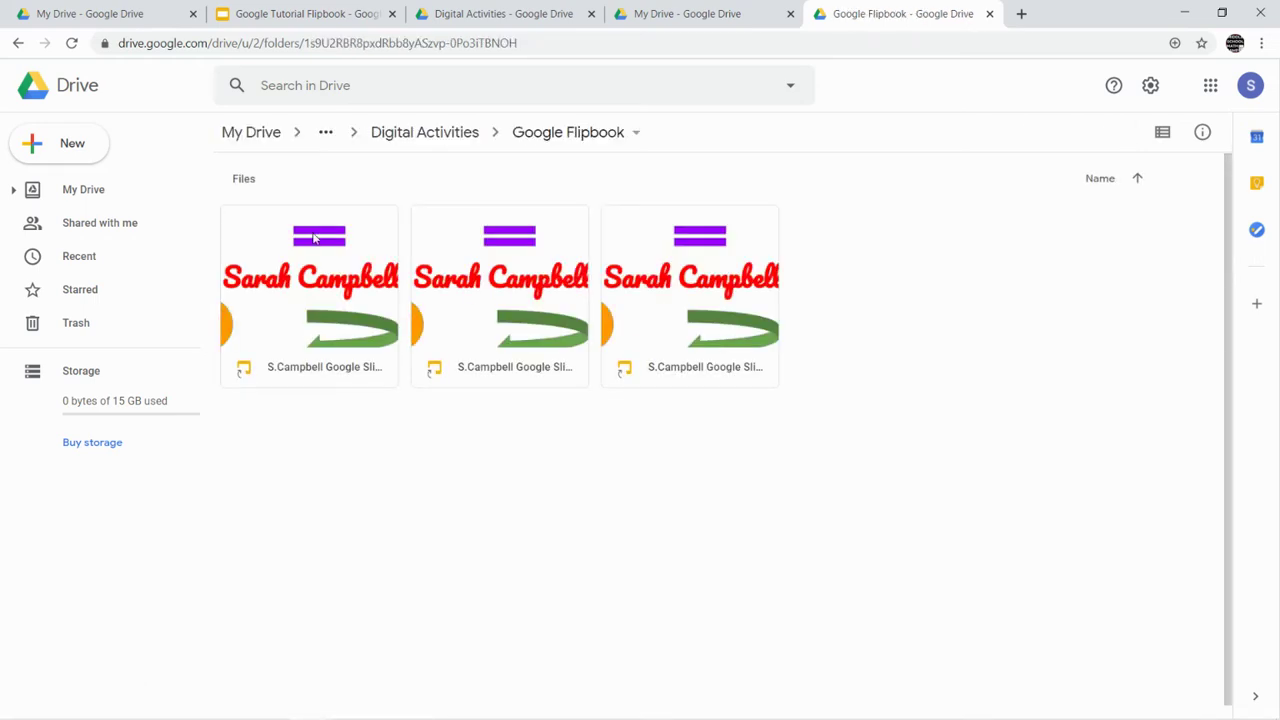
pyautogui.click(687, 310)
pyautogui.press('Delete')
pyautogui.click(530, 310)
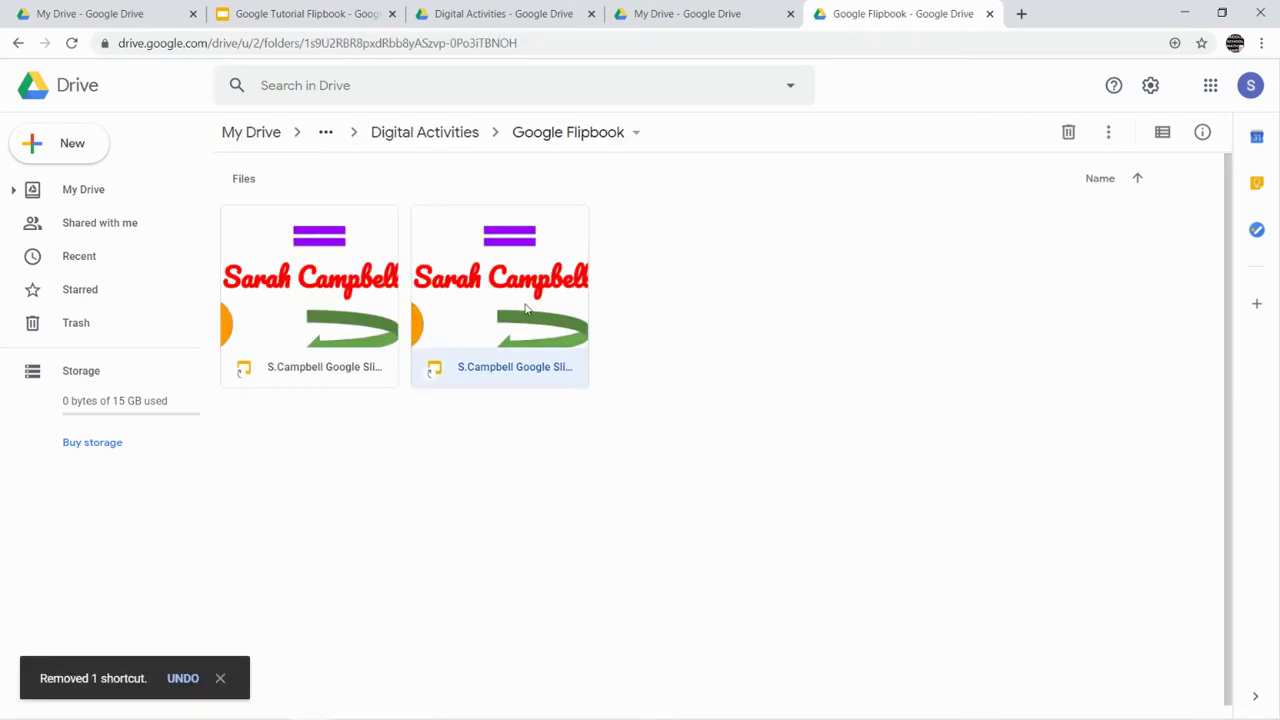
pyautogui.press('Delete')
pyautogui.click(465, 133)
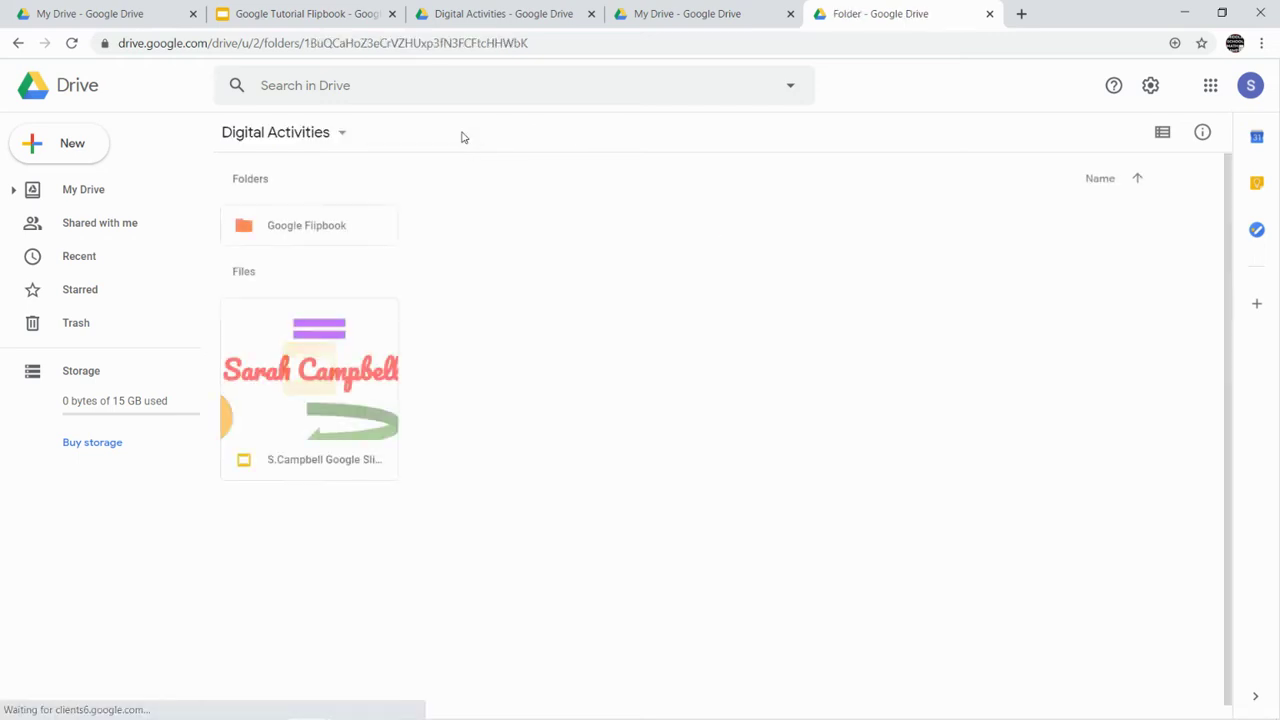
pyautogui.doubleClick(346, 232)
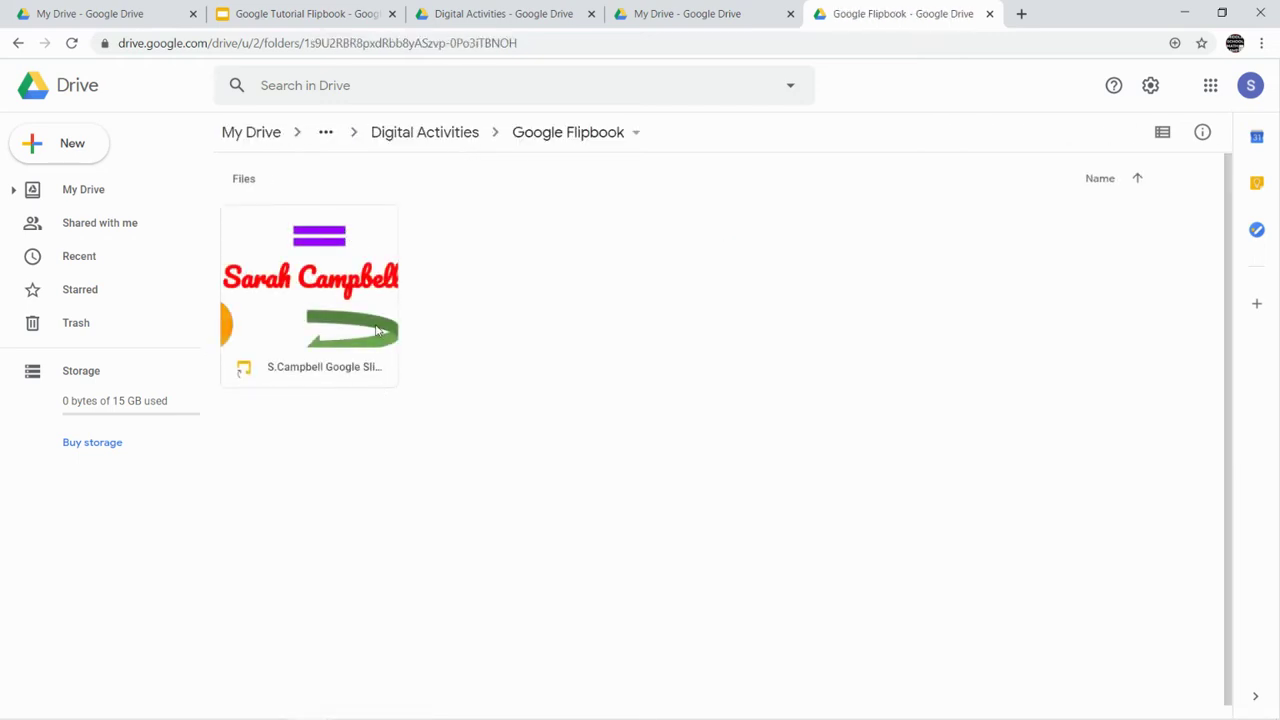
pyautogui.click(423, 133)
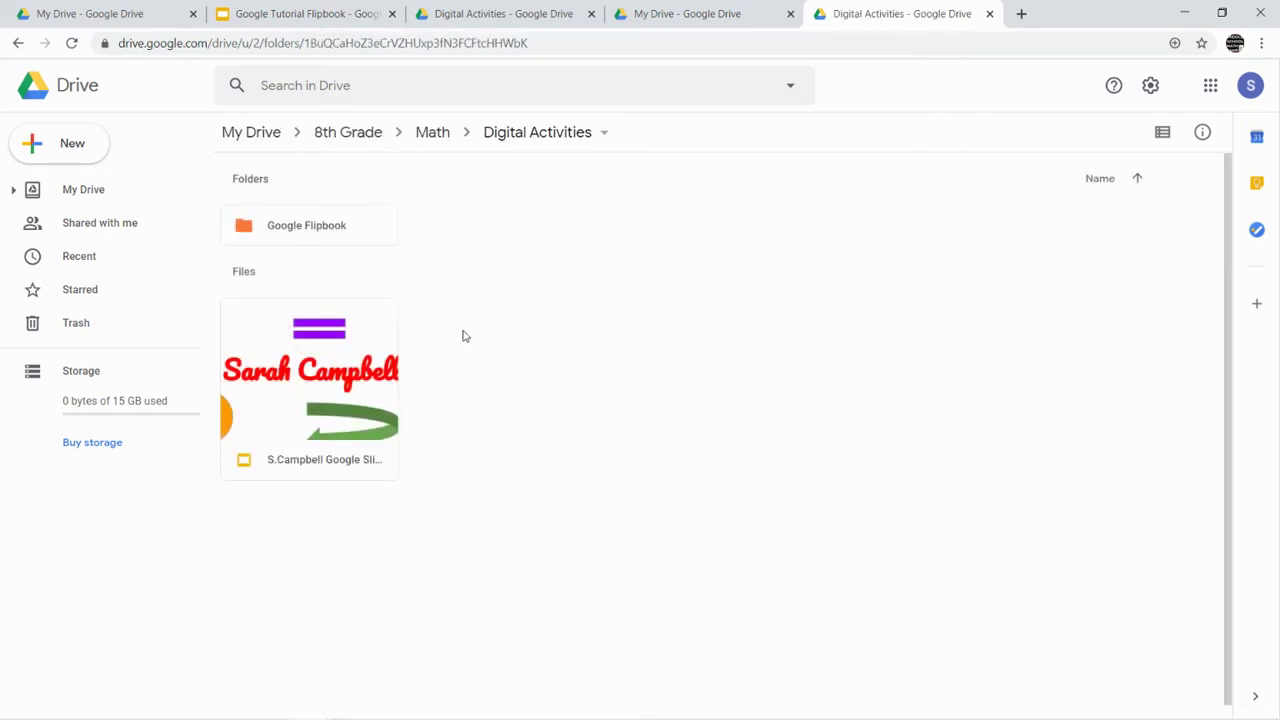
# - Go to My Drive › Classroom › DEMO and bring up the Spongebob document's context menu
pyautogui.click(349, 136)
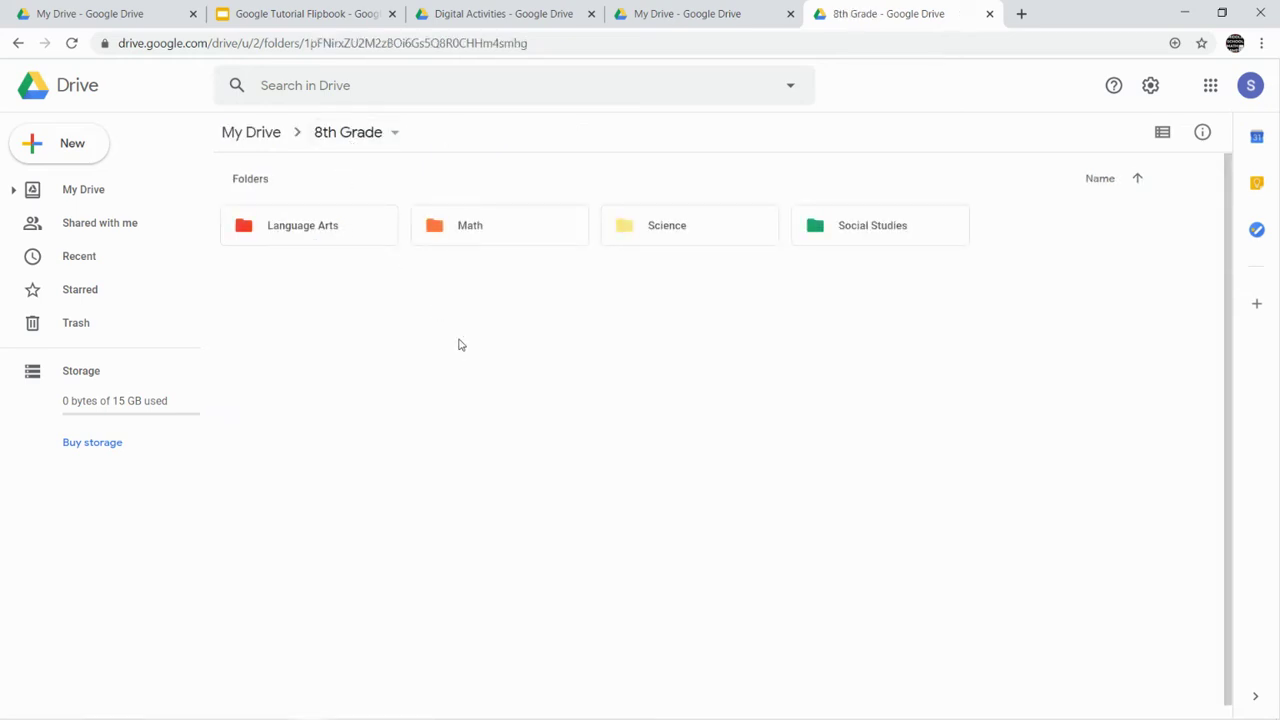
pyautogui.doubleClick(518, 232)
pyautogui.click(345, 144)
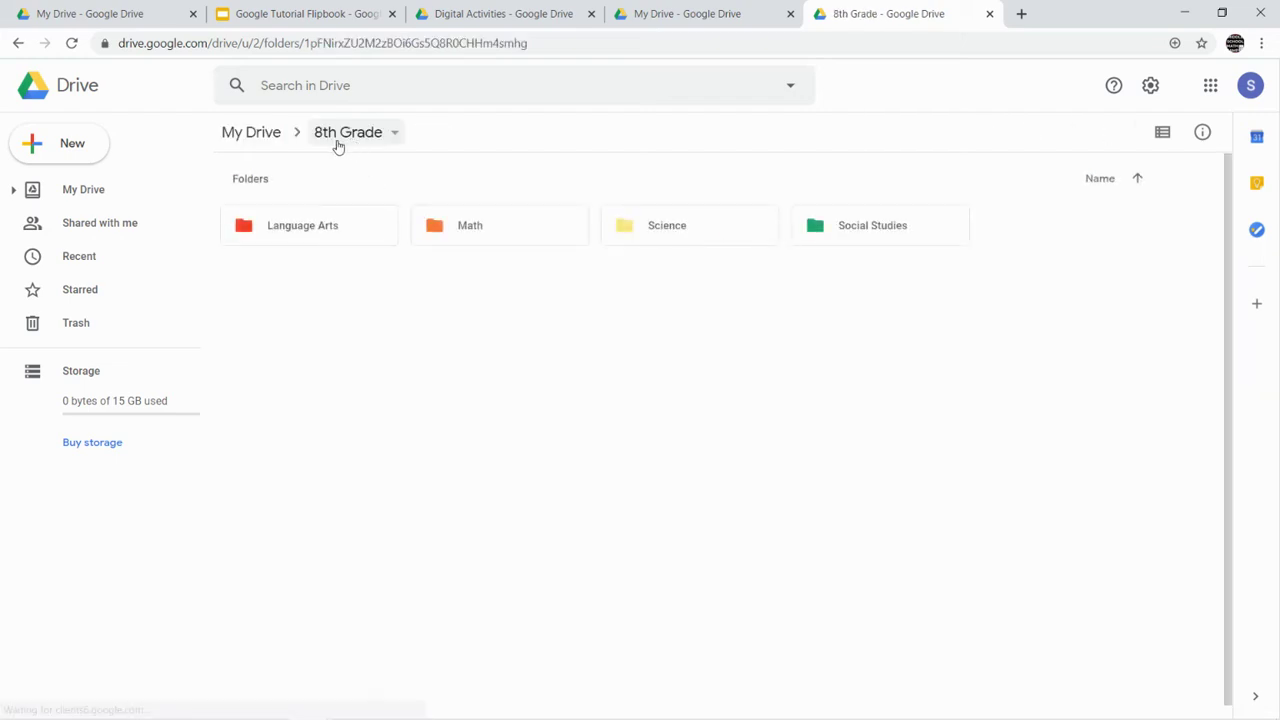
pyautogui.click(265, 148)
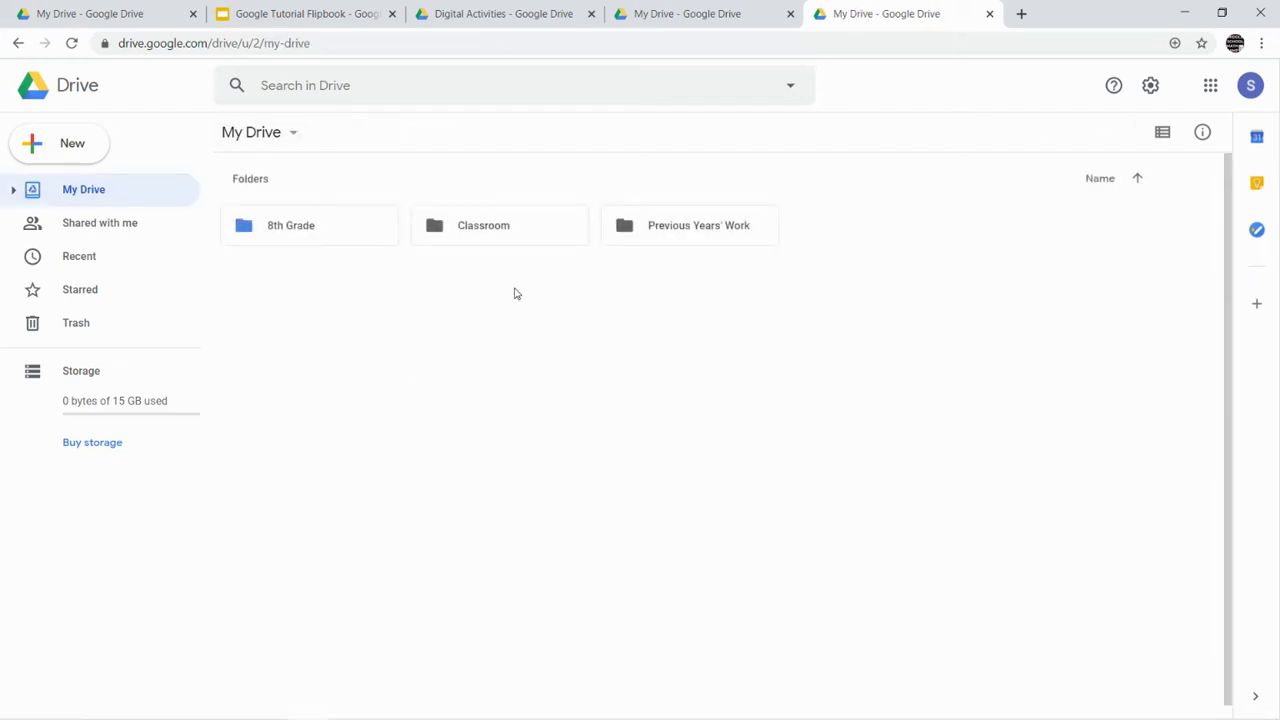
pyautogui.doubleClick(505, 240)
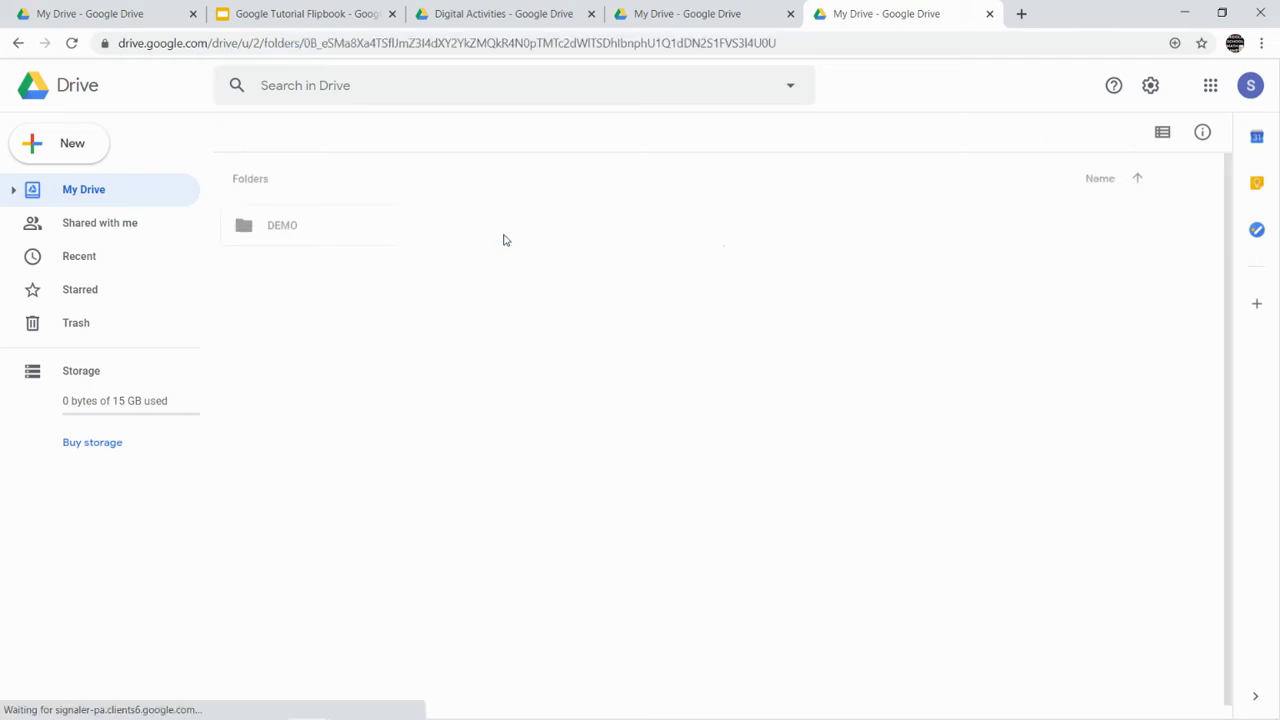
pyautogui.doubleClick(290, 233)
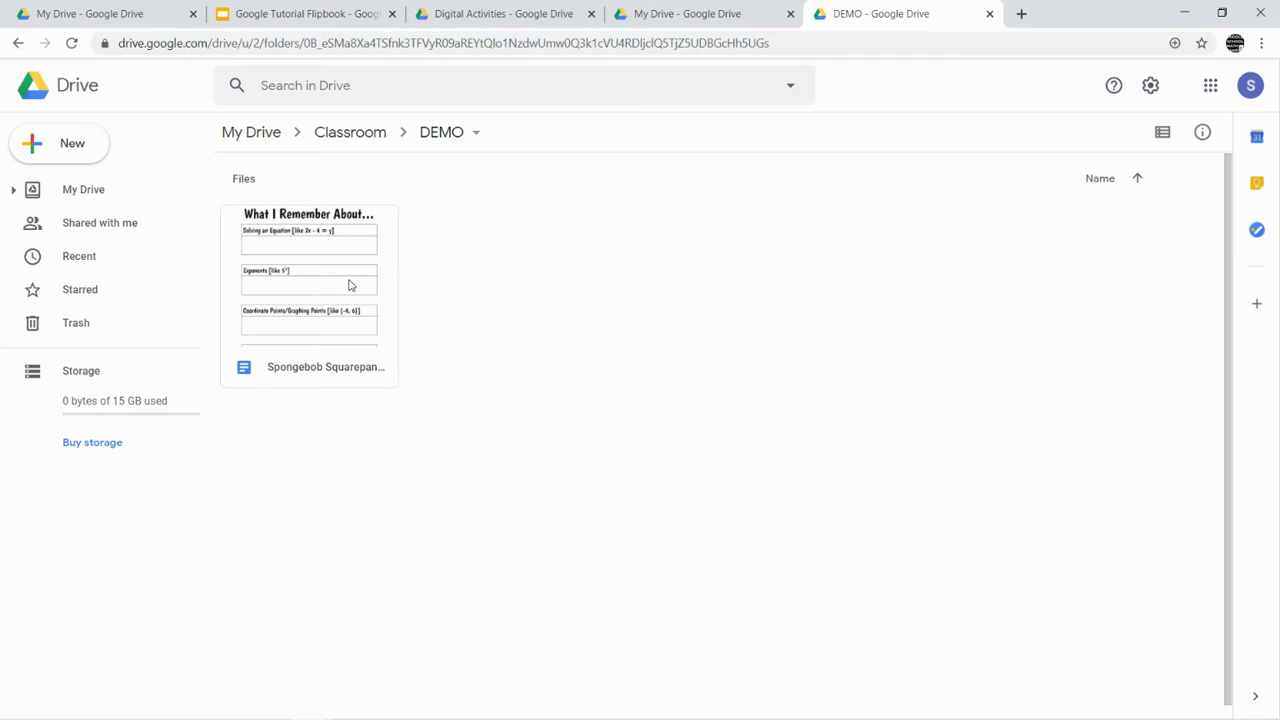
pyautogui.rightClick(349, 286)
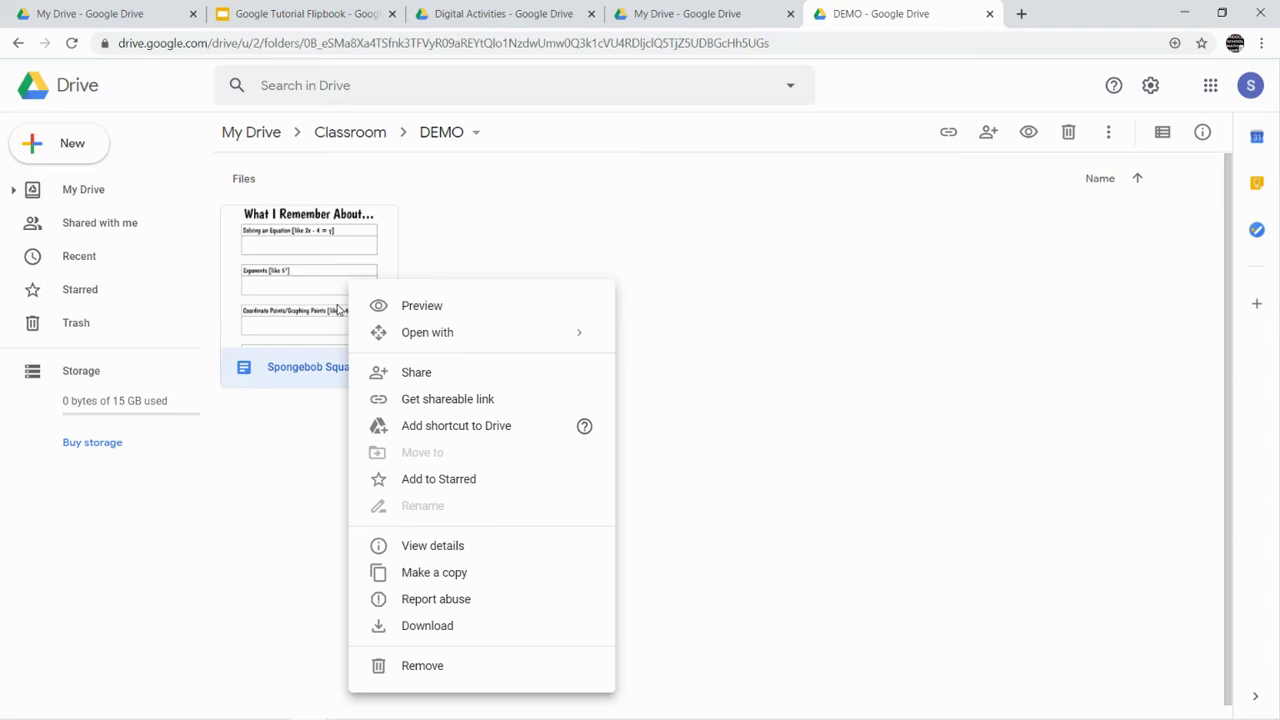
pyautogui.click(301, 288)
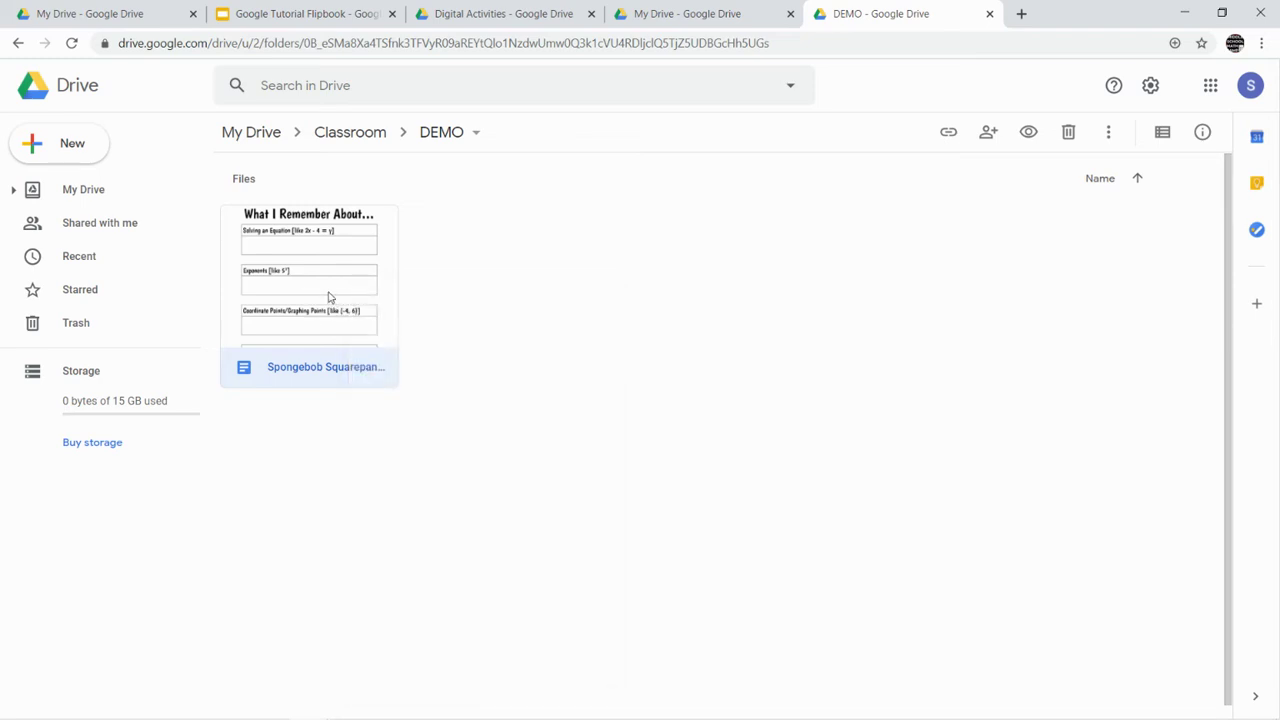
pyautogui.rightClick(329, 297)
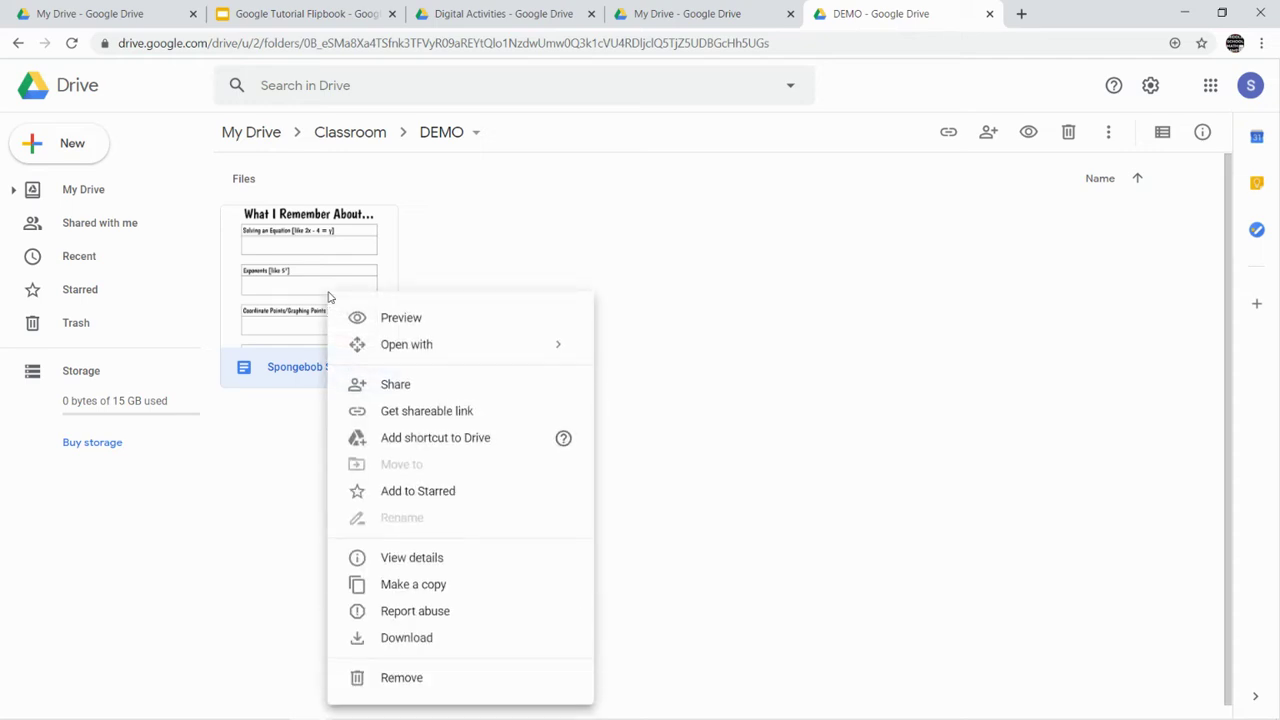
# - Open the Spongebob Squarepants doc and move it to 8th Grade › Math › Digital Activities › Google Flipbook
pyautogui.doubleClick(305, 302)
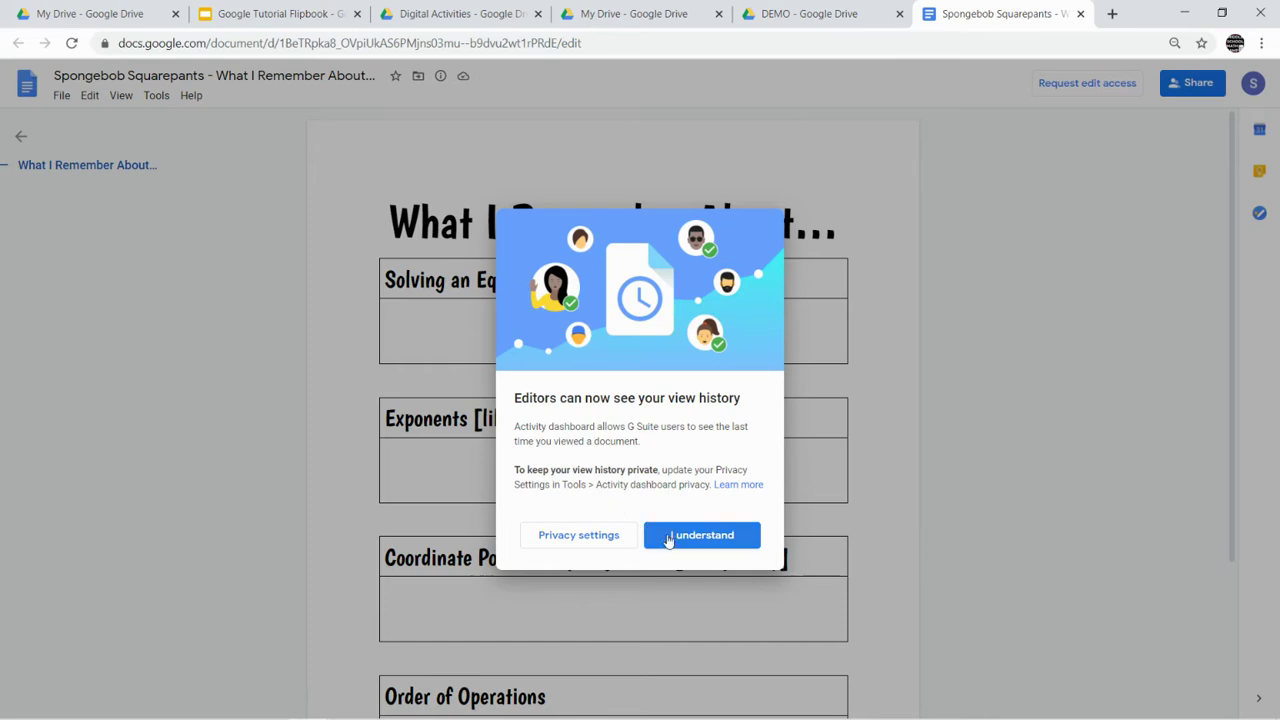
pyautogui.click(669, 535)
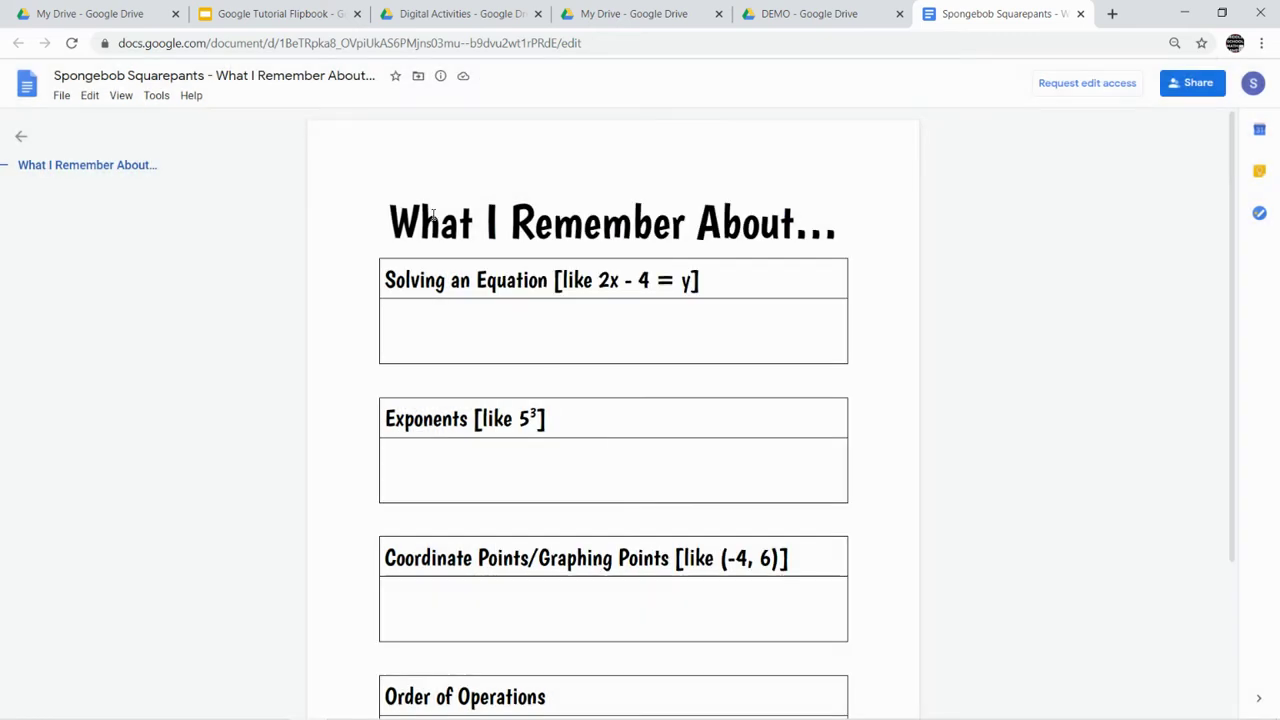
pyautogui.click(418, 82)
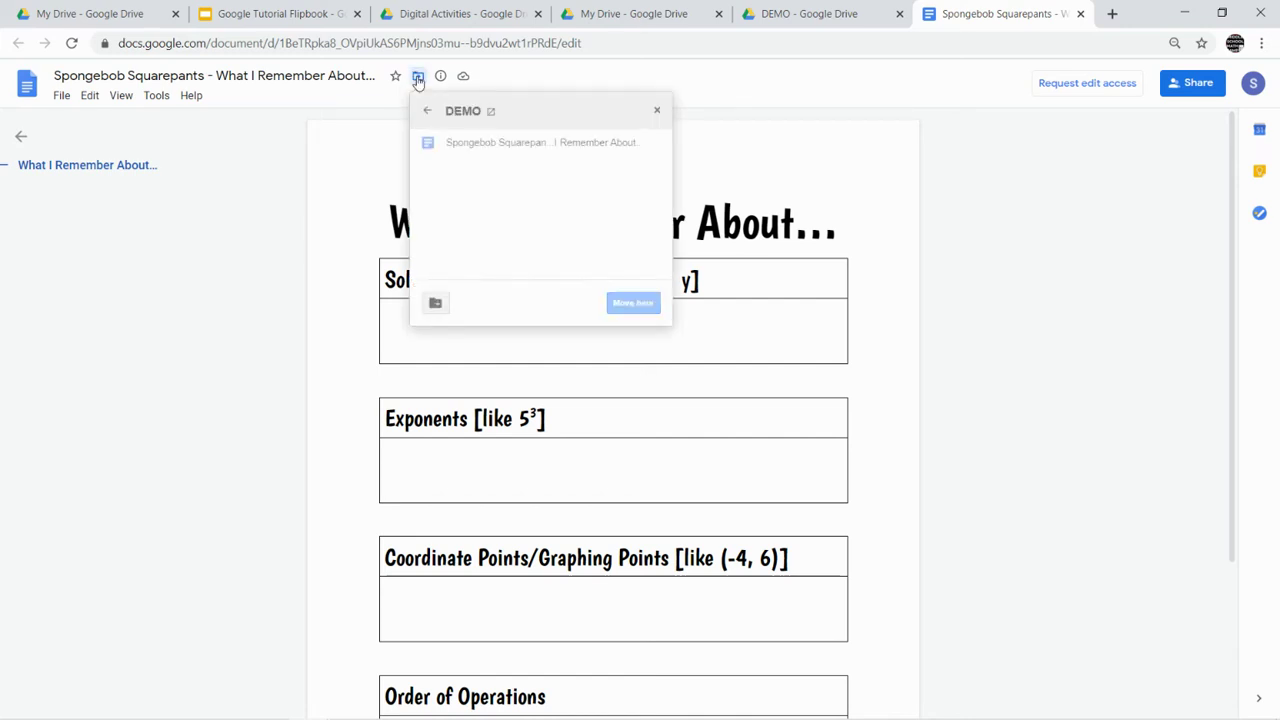
pyautogui.click(425, 113)
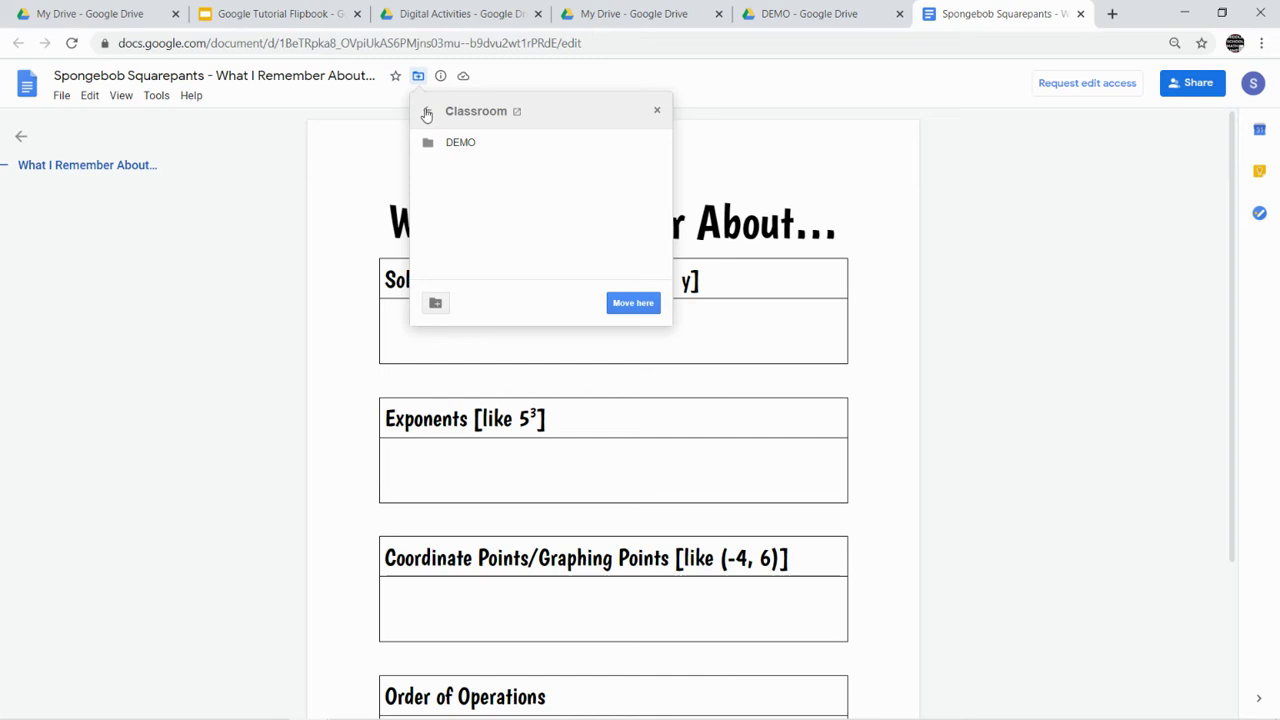
pyautogui.click(426, 113)
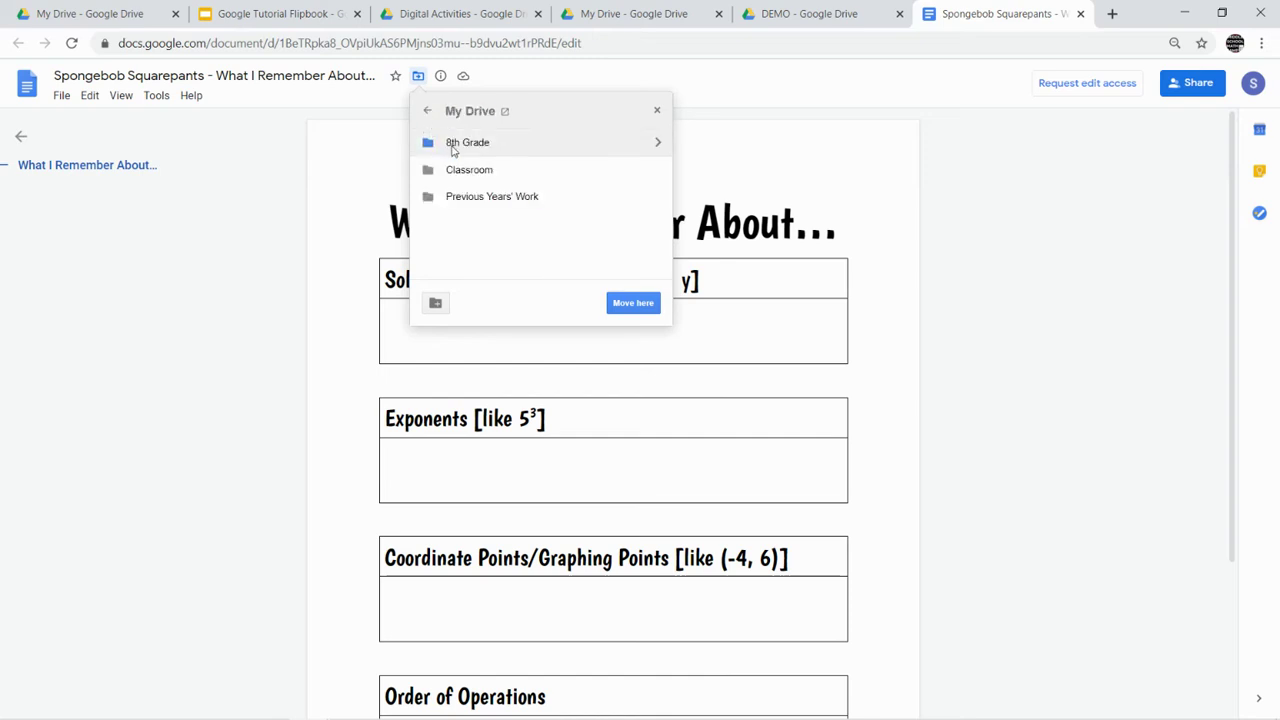
pyautogui.doubleClick(470, 142)
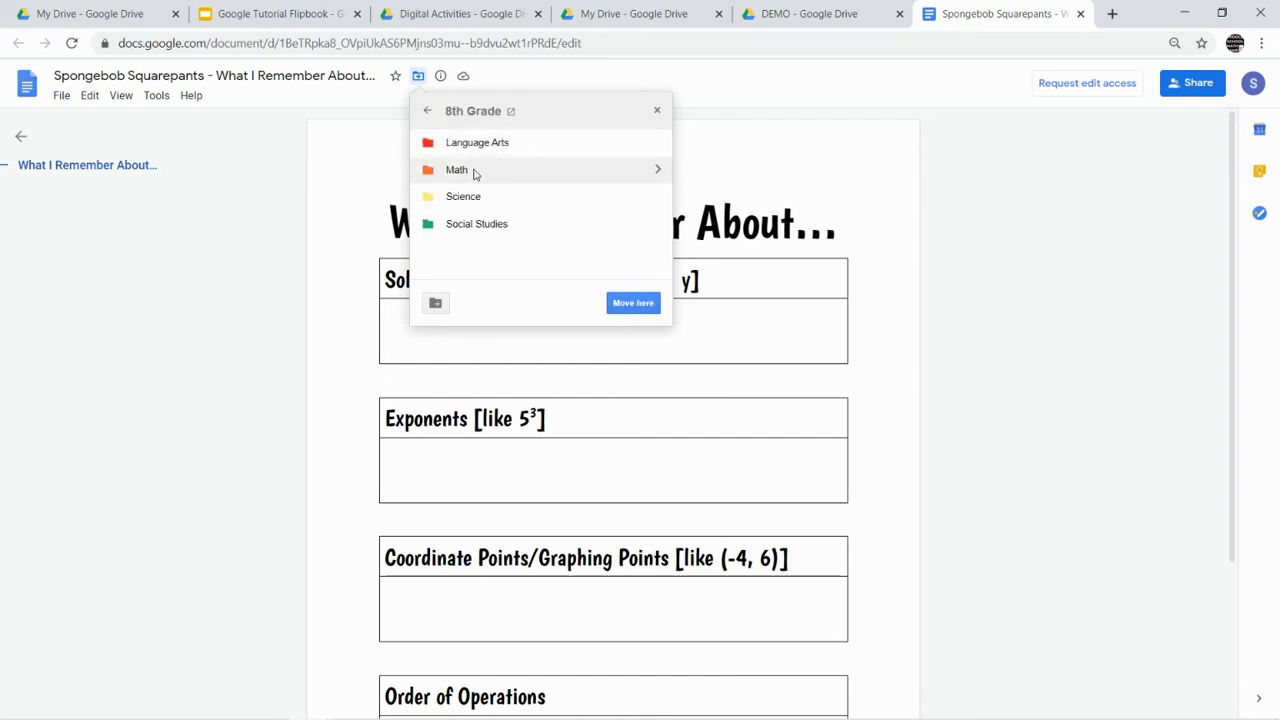
pyautogui.doubleClick(474, 172)
pyautogui.click(481, 145)
pyautogui.doubleClick(481, 145)
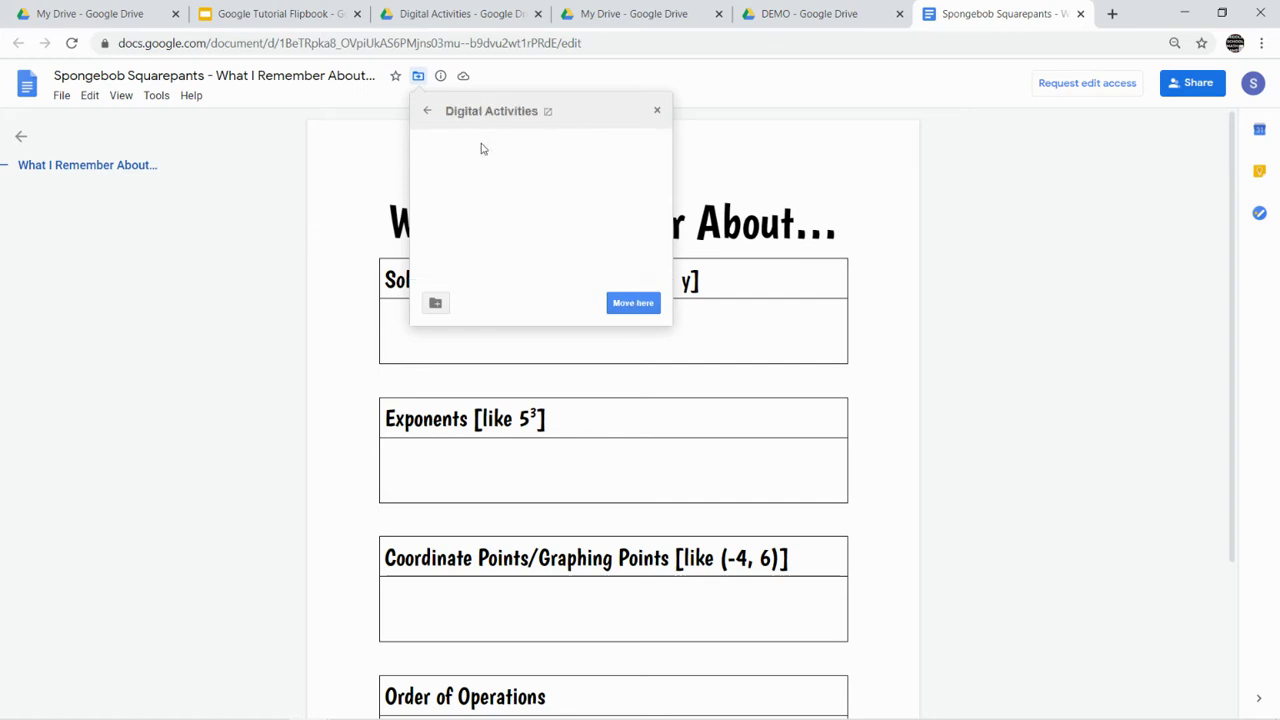
pyautogui.click(484, 145)
pyautogui.click(630, 302)
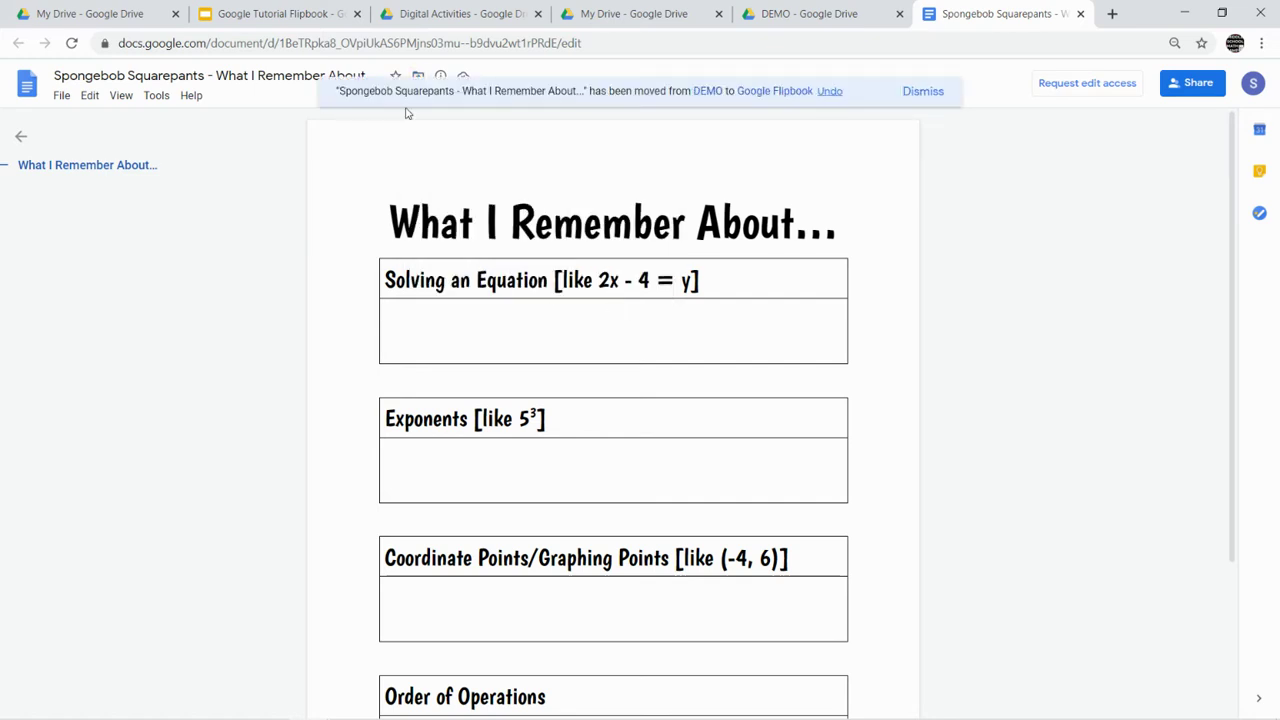
# - Go to the Google Flipbook folder in Drive and create a new Google Sheets spreadsheet there
pyautogui.click(806, 18)
pyautogui.click(667, 20)
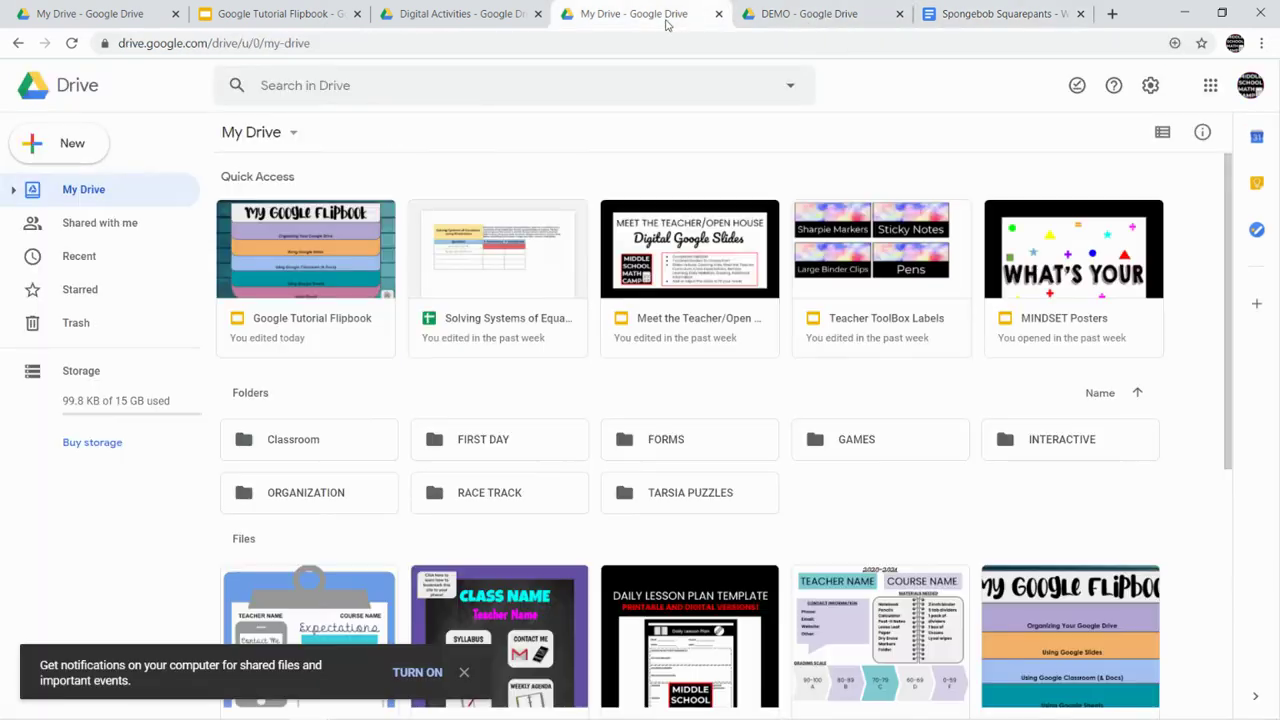
pyautogui.click(769, 20)
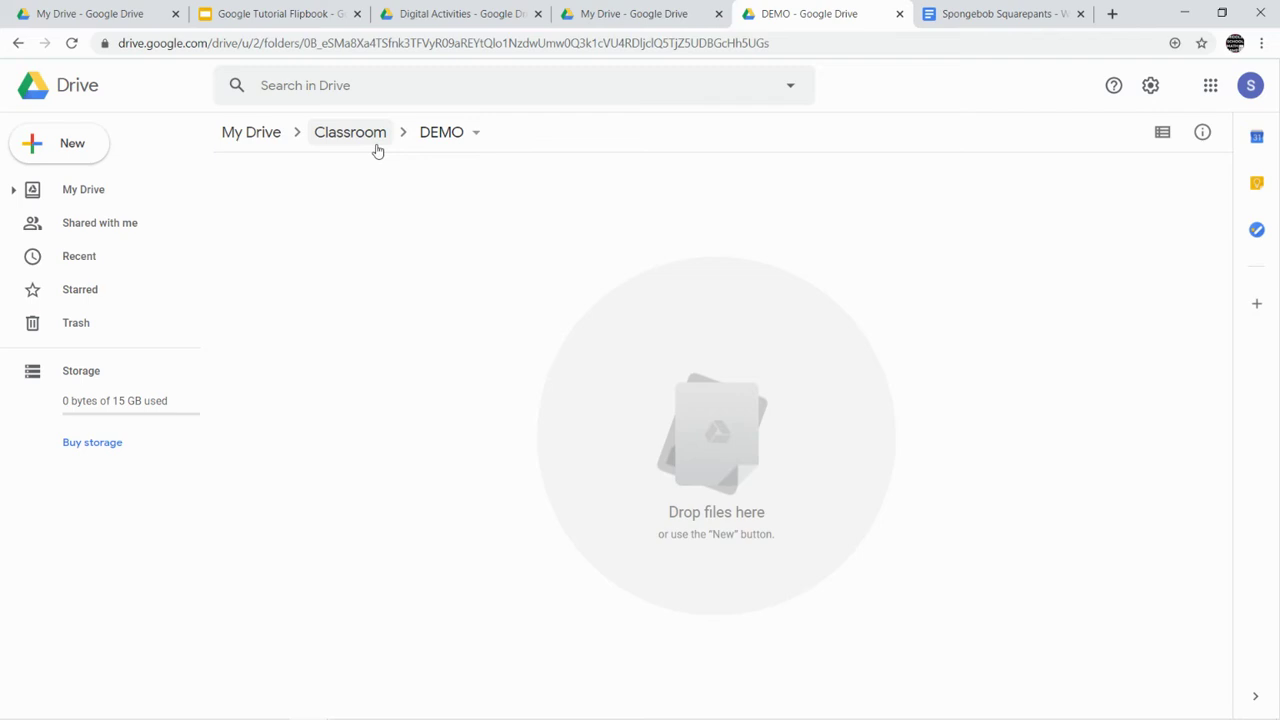
pyautogui.click(372, 142)
pyautogui.click(262, 136)
pyautogui.doubleClick(314, 232)
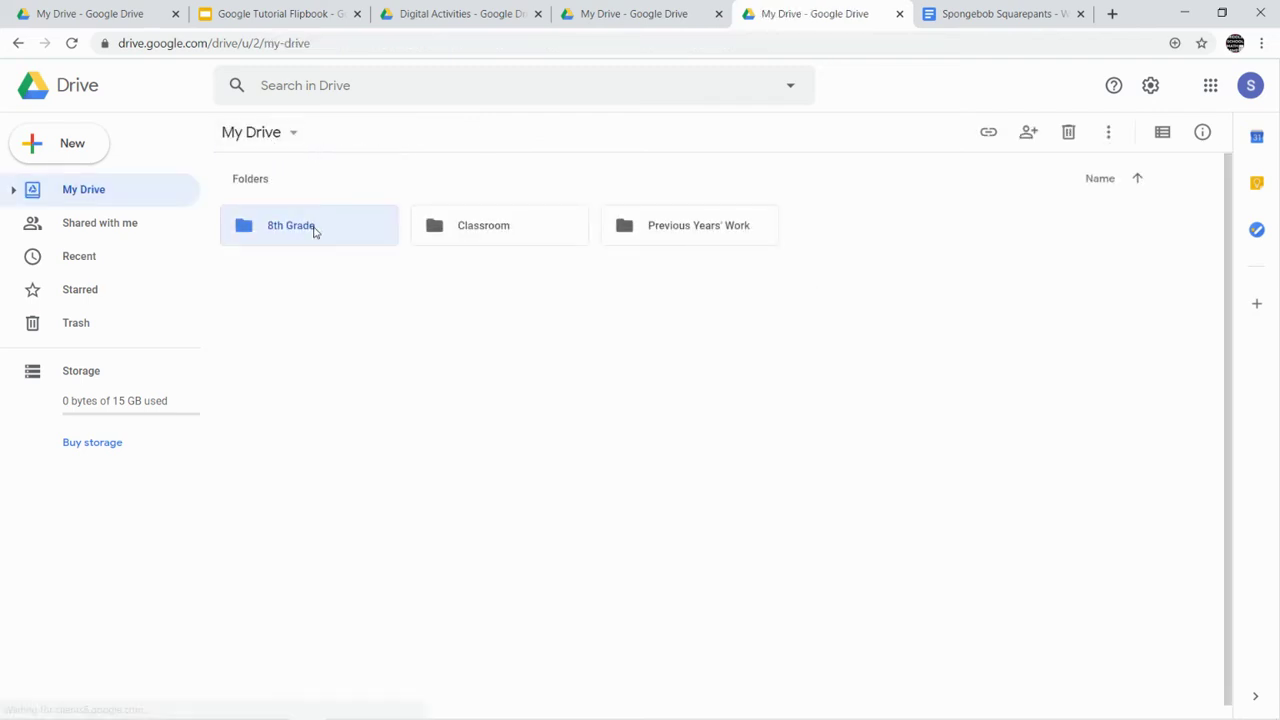
pyautogui.doubleClick(480, 231)
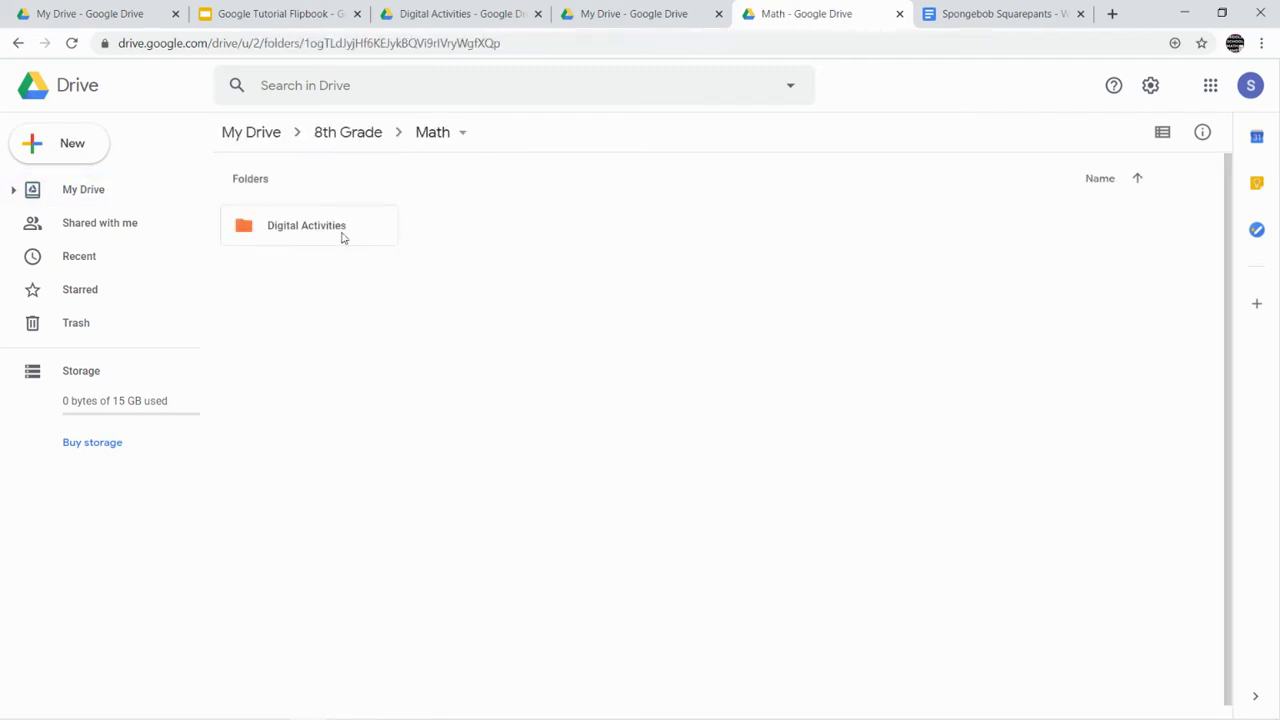
pyautogui.doubleClick(342, 236)
pyautogui.doubleClick(343, 236)
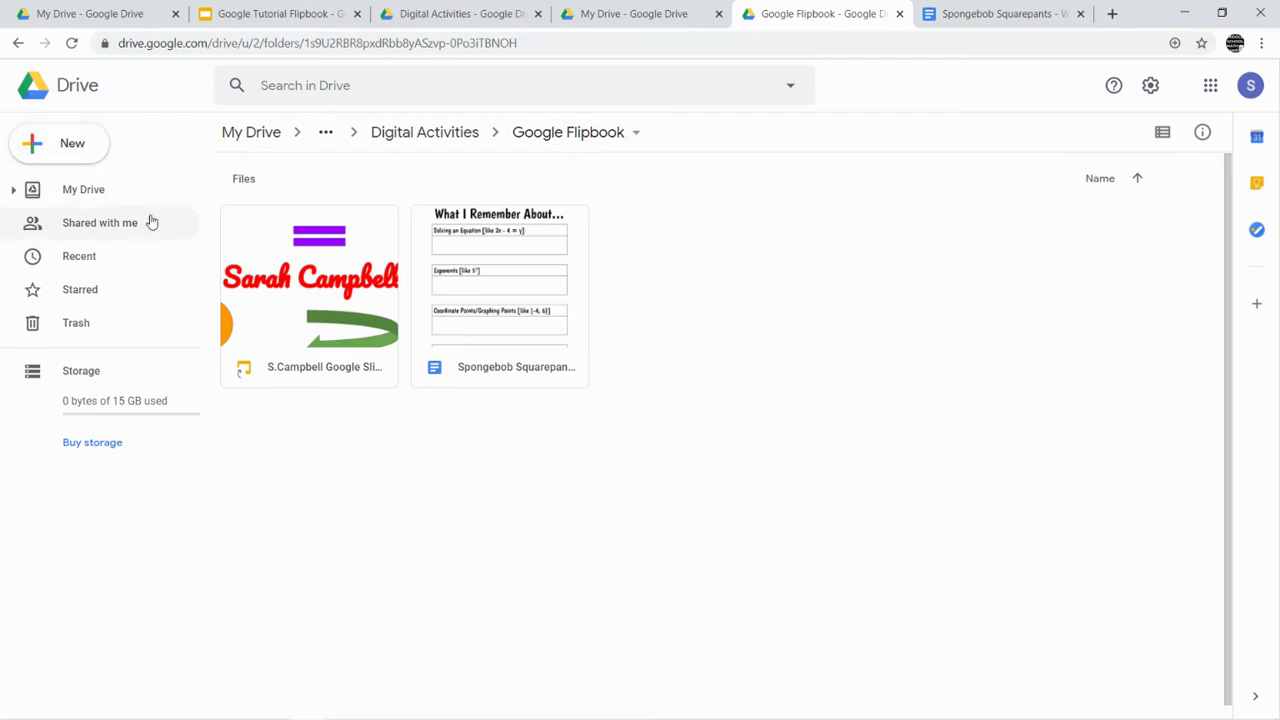
pyautogui.click(76, 148)
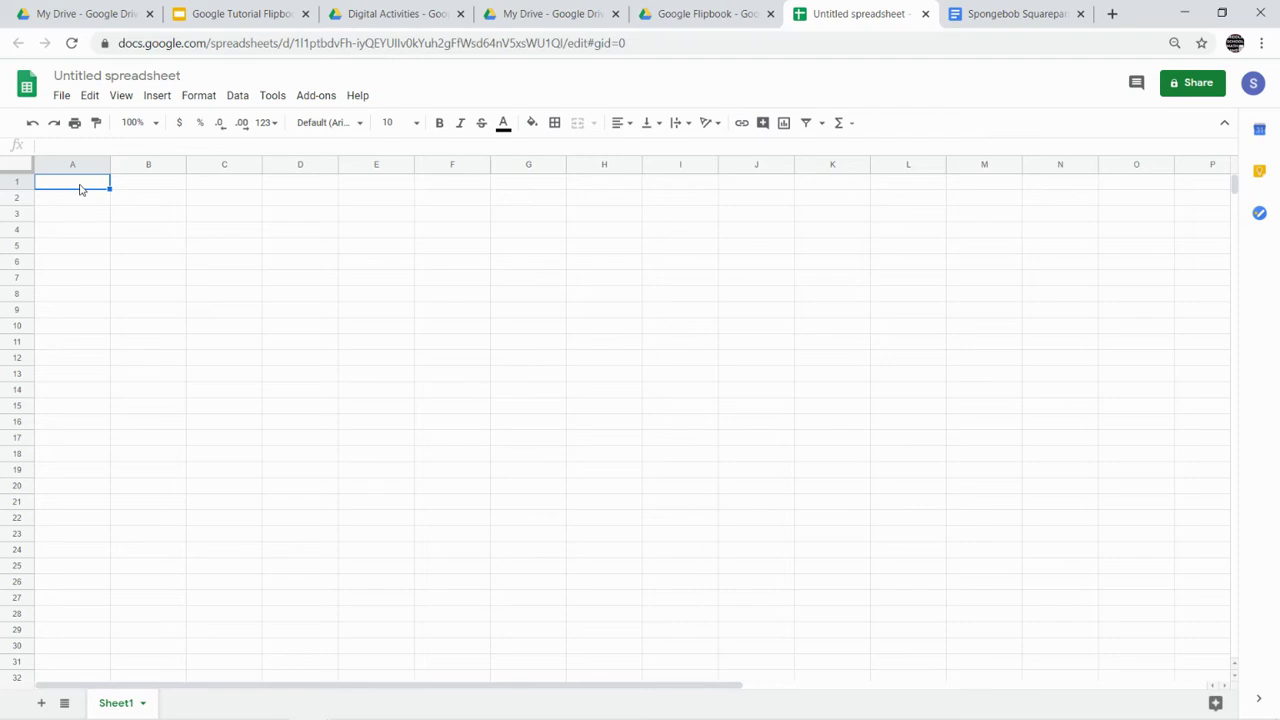
# - Enter the colour labels Red, Green, Blue and Purple in cells A1 to A4
pyautogui.write('Red')
pyautogui.press('Return')
pyautogui.write('Green')
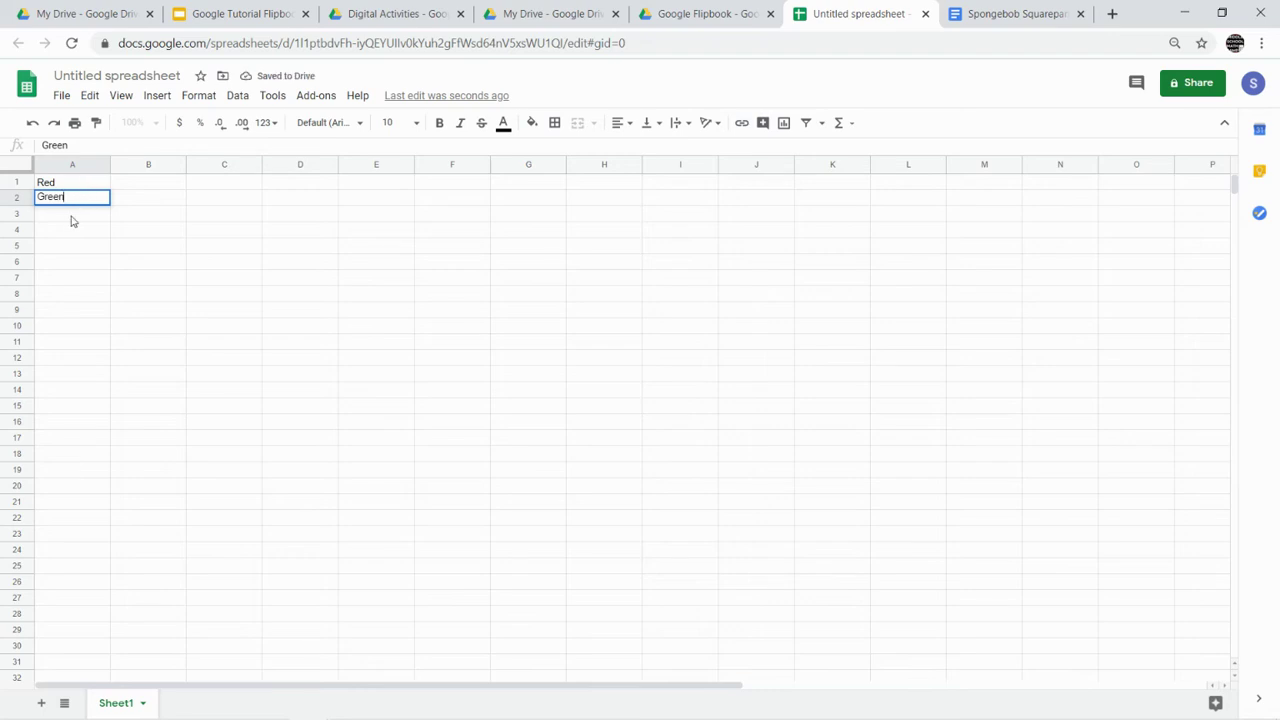
pyautogui.press('Return')
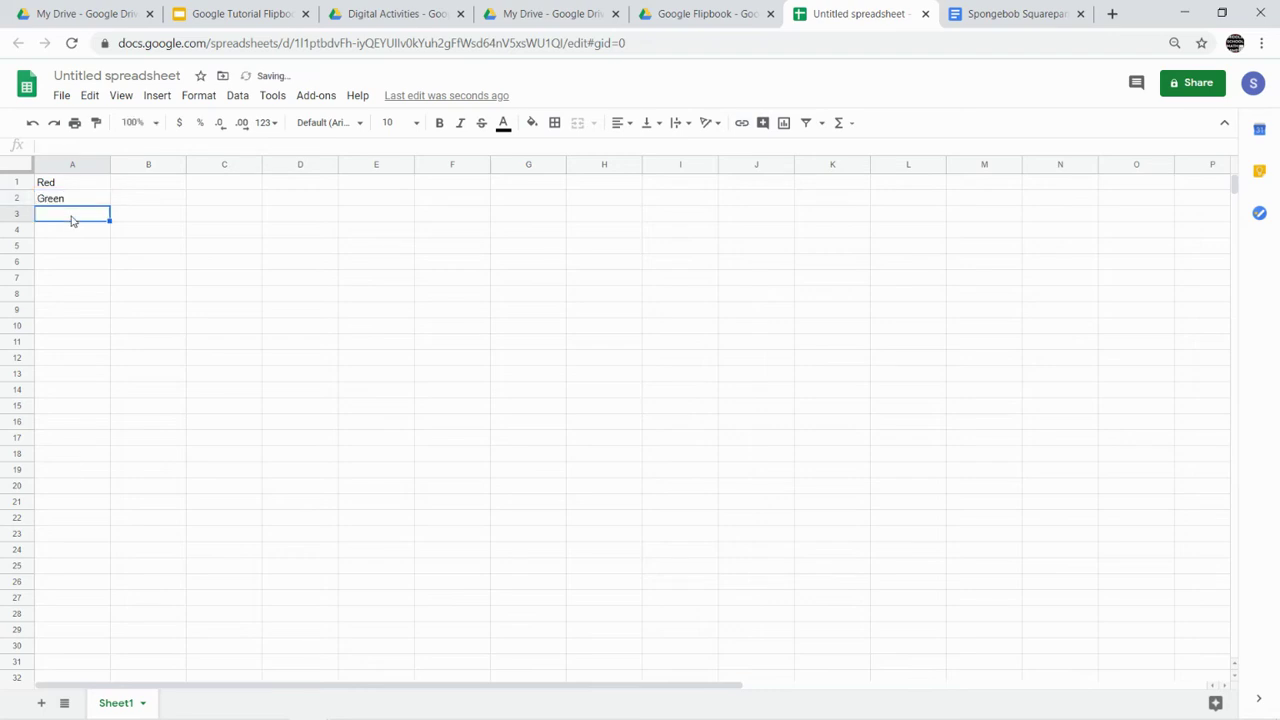
pyautogui.write('BLue')
pyautogui.press('BackSpace')
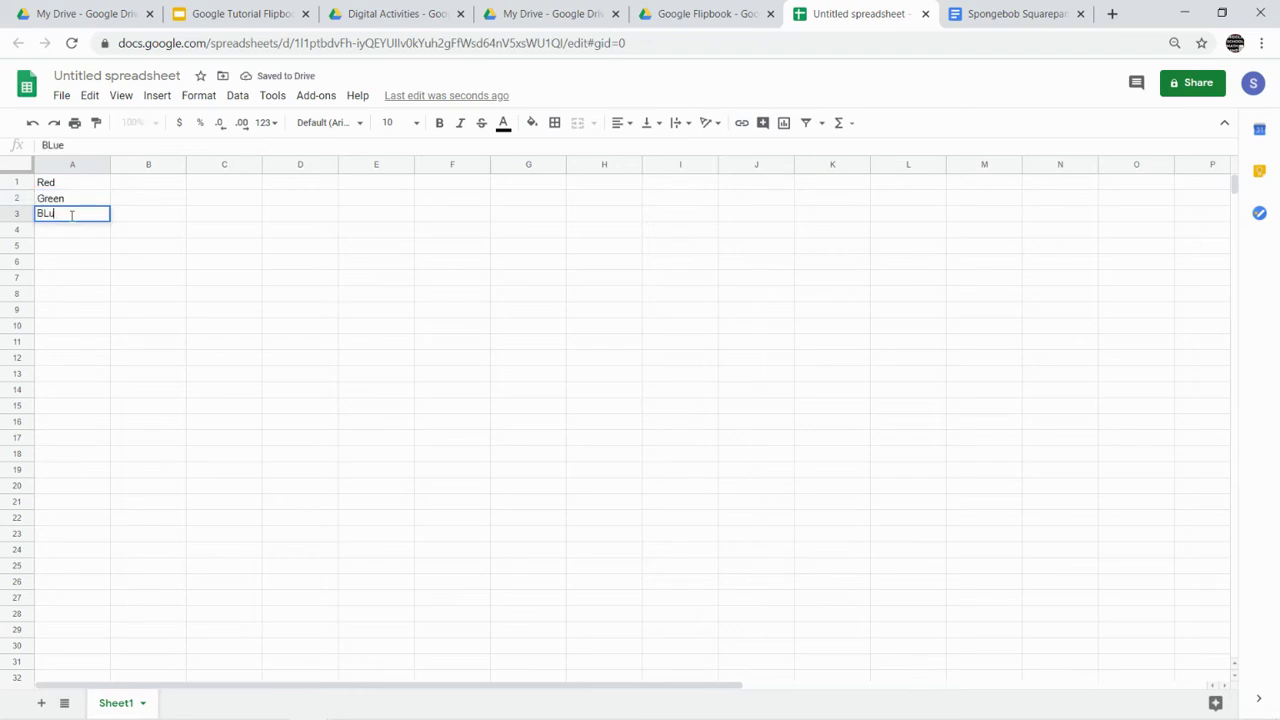
pyautogui.write('lue')
pyautogui.click(71, 232)
pyautogui.write('Purple')
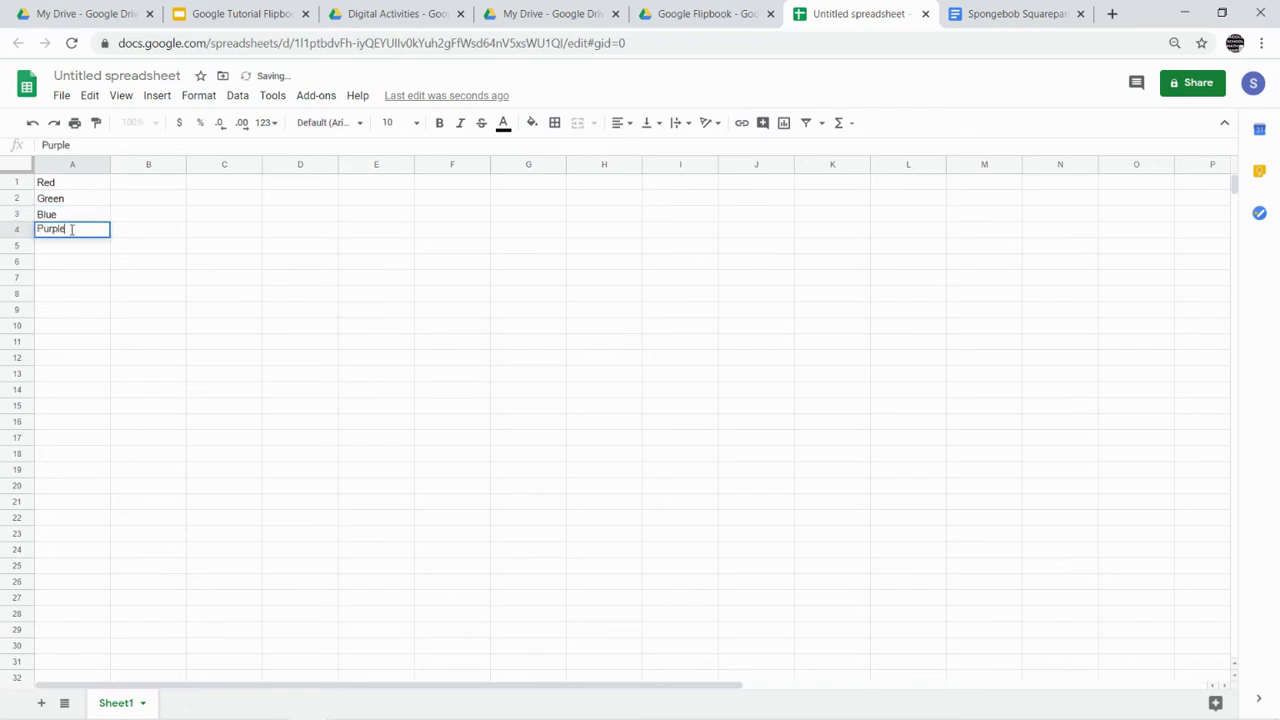
pyautogui.click(152, 186)
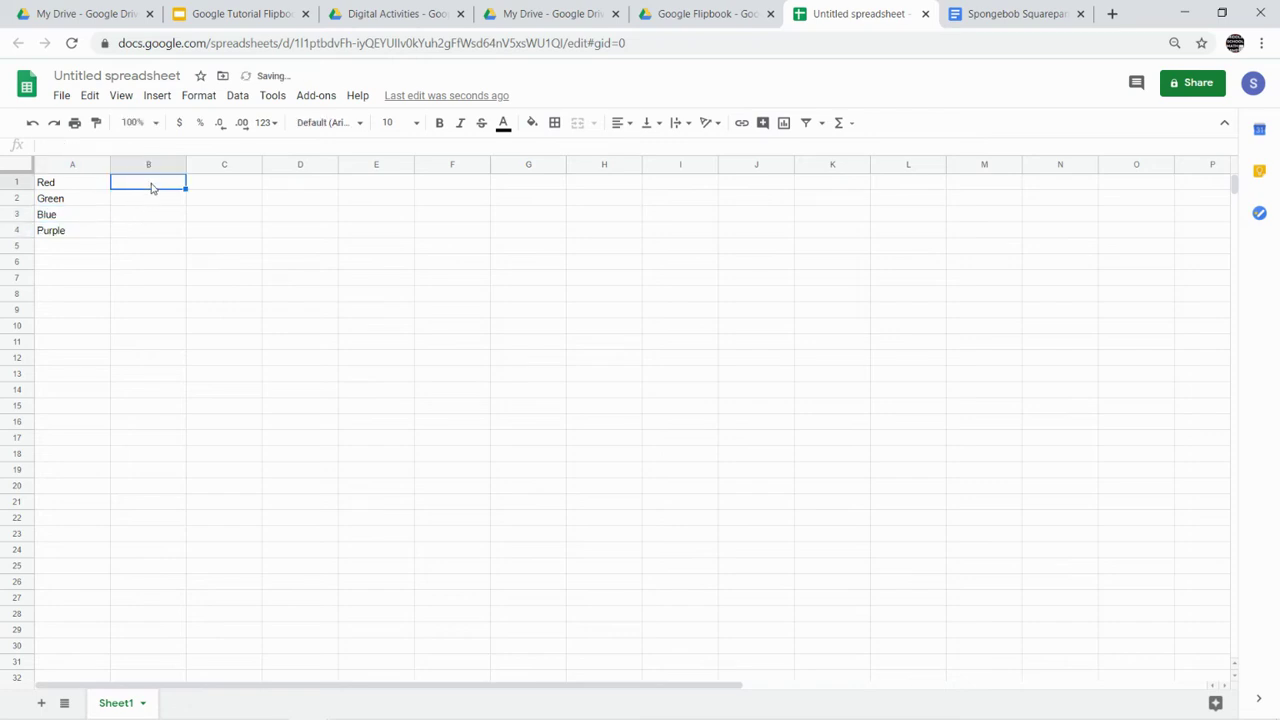
# - Enter the counts 14, 5, 6 and 5 in B1 to B4, correcting Purple's value
pyautogui.write('14')
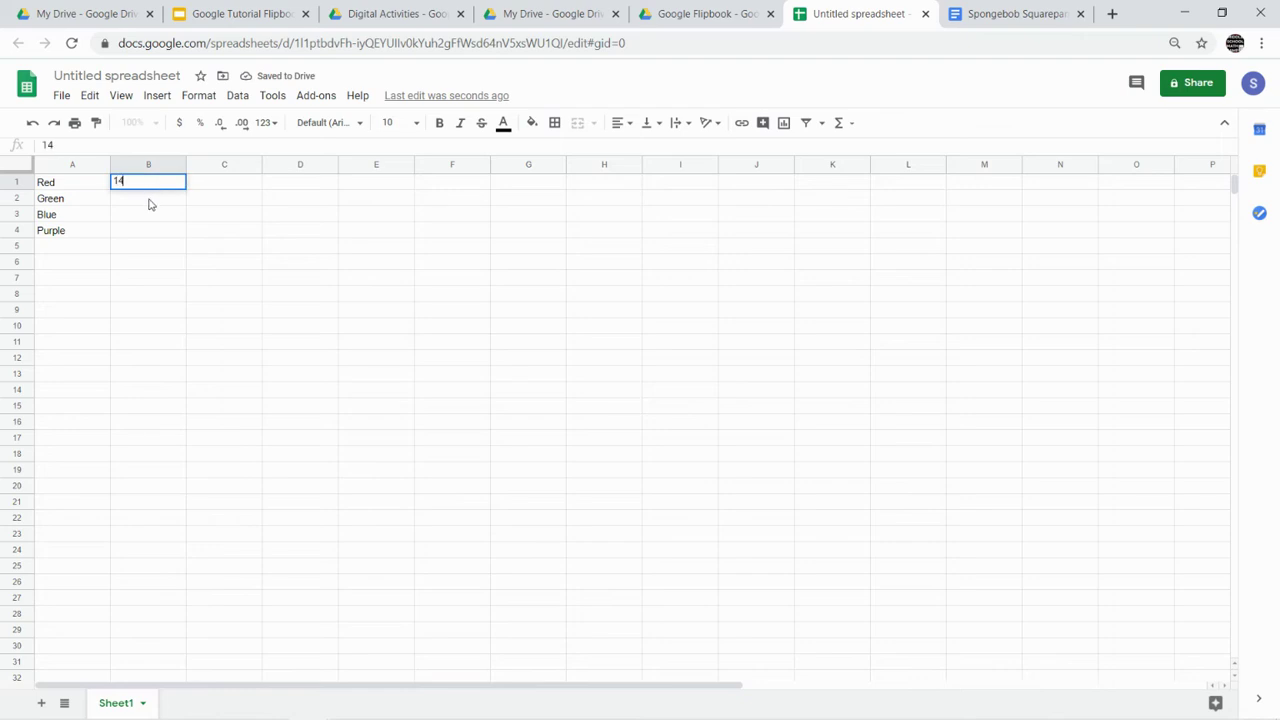
pyautogui.click(149, 203)
pyautogui.write('5')
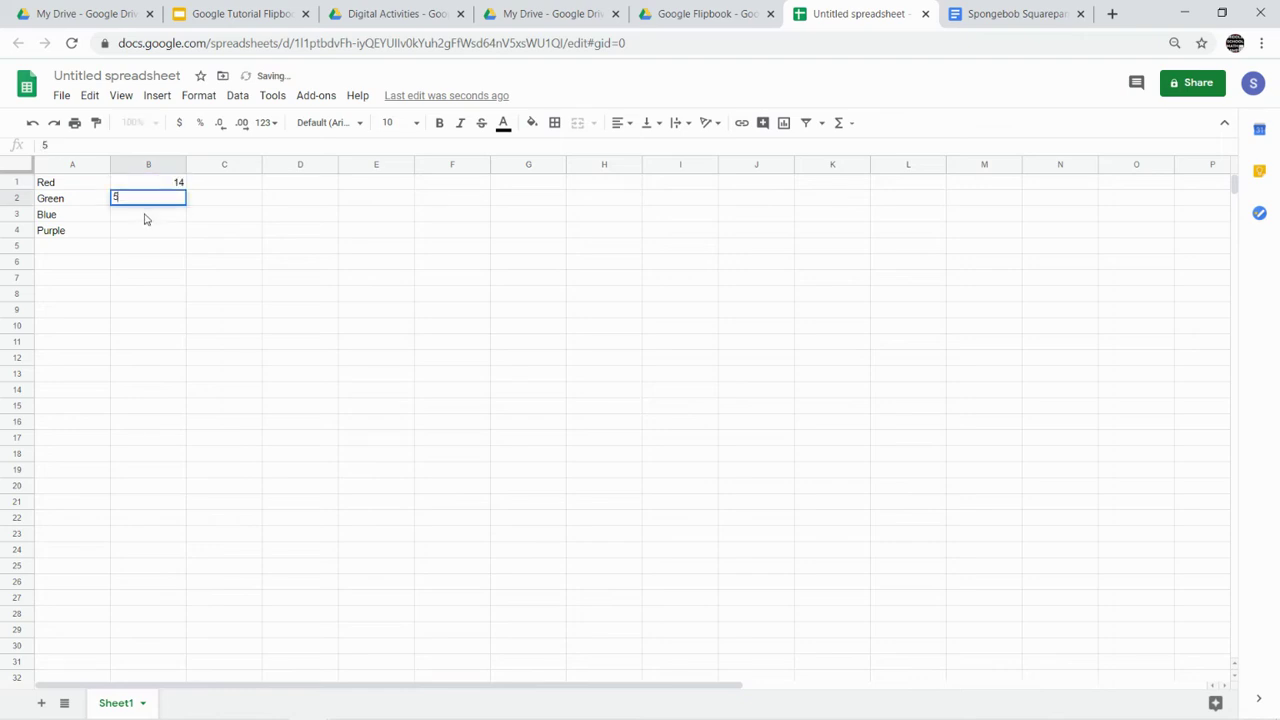
pyautogui.click(145, 219)
pyautogui.write('6')
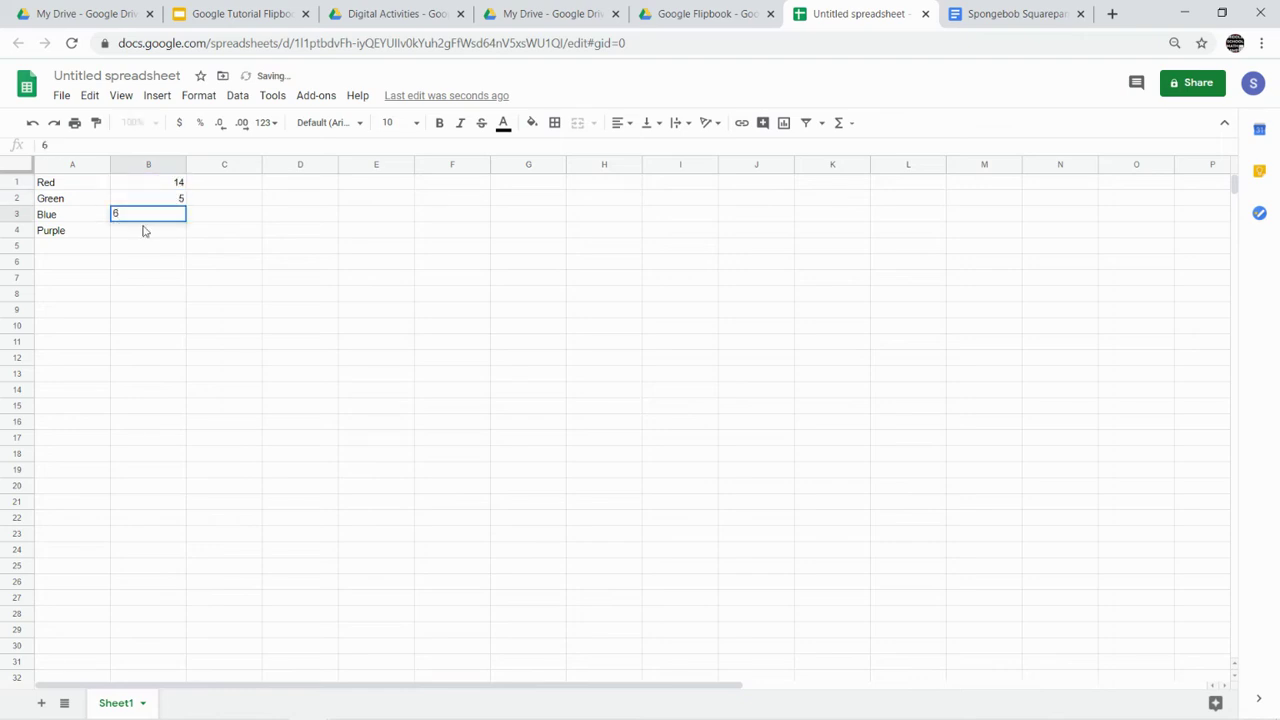
pyautogui.click(143, 231)
pyautogui.write('6')
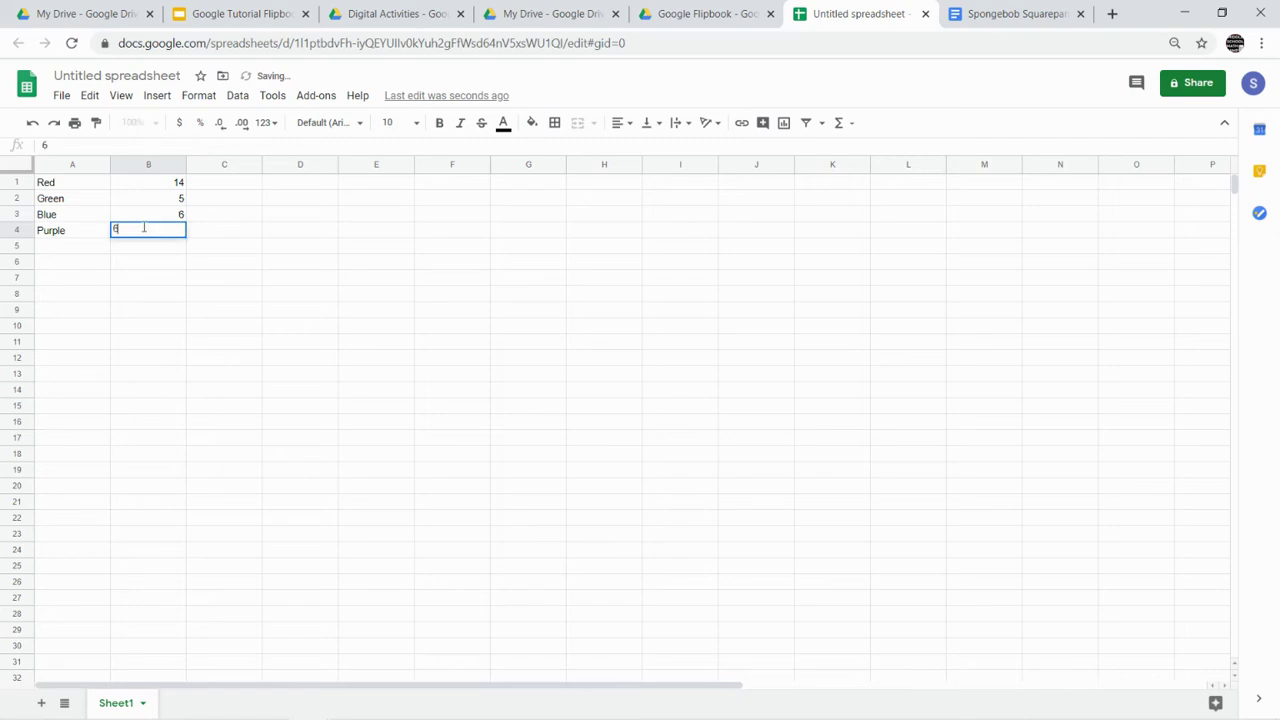
pyautogui.press('BackSpace')
pyautogui.click(153, 279)
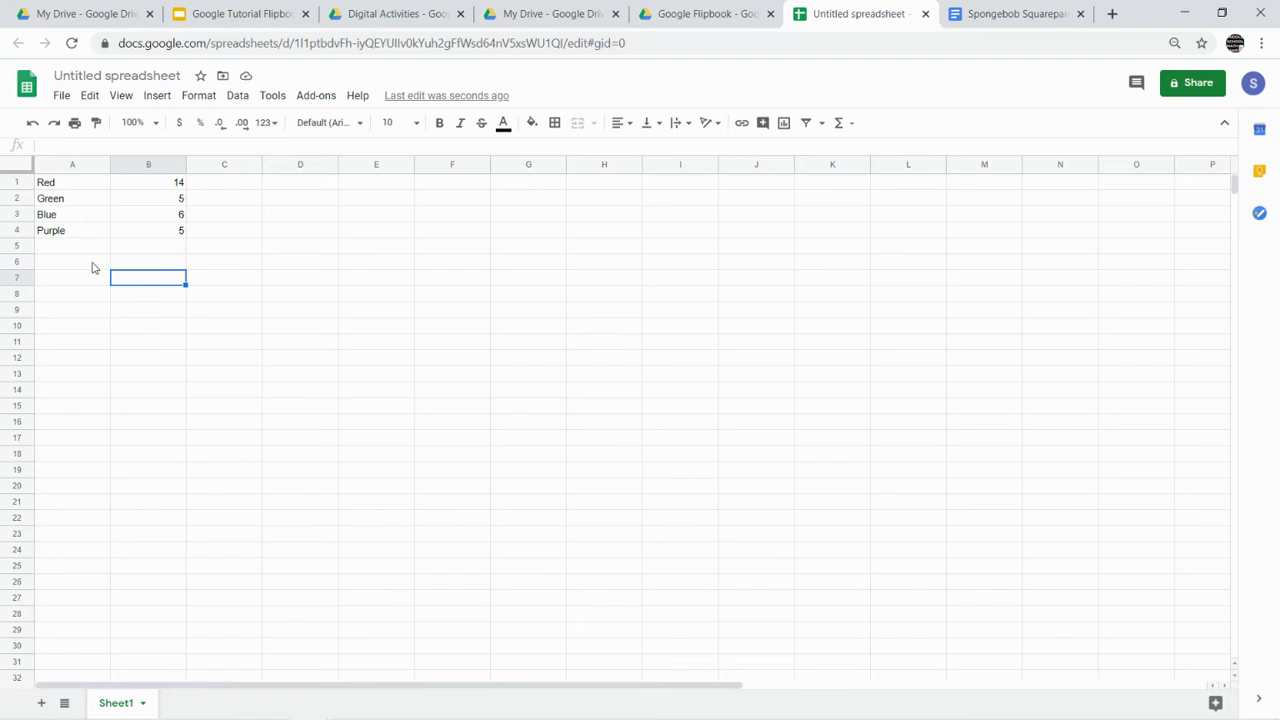
# - Shade the Red, Green, Blue and Purple rows light red, green, blue and purple respectively
pyautogui.click(60, 187)
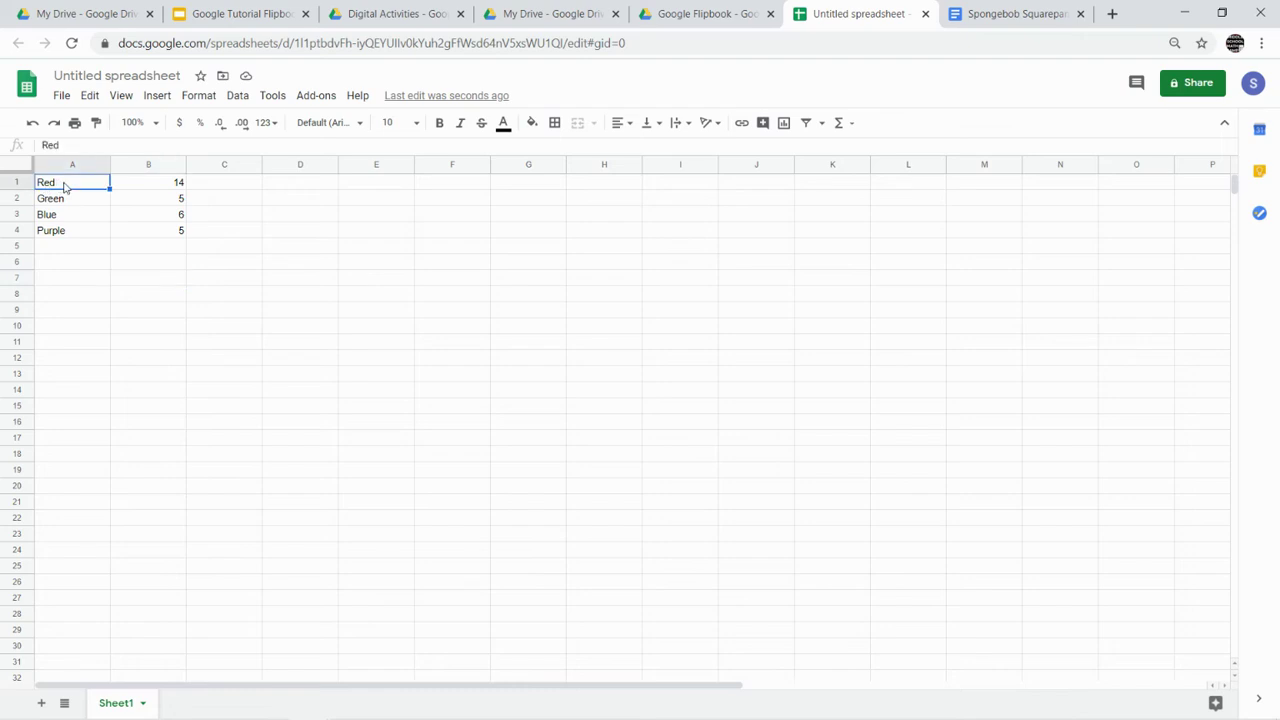
pyautogui.moveTo(64, 187); pyautogui.dragTo(132, 189)
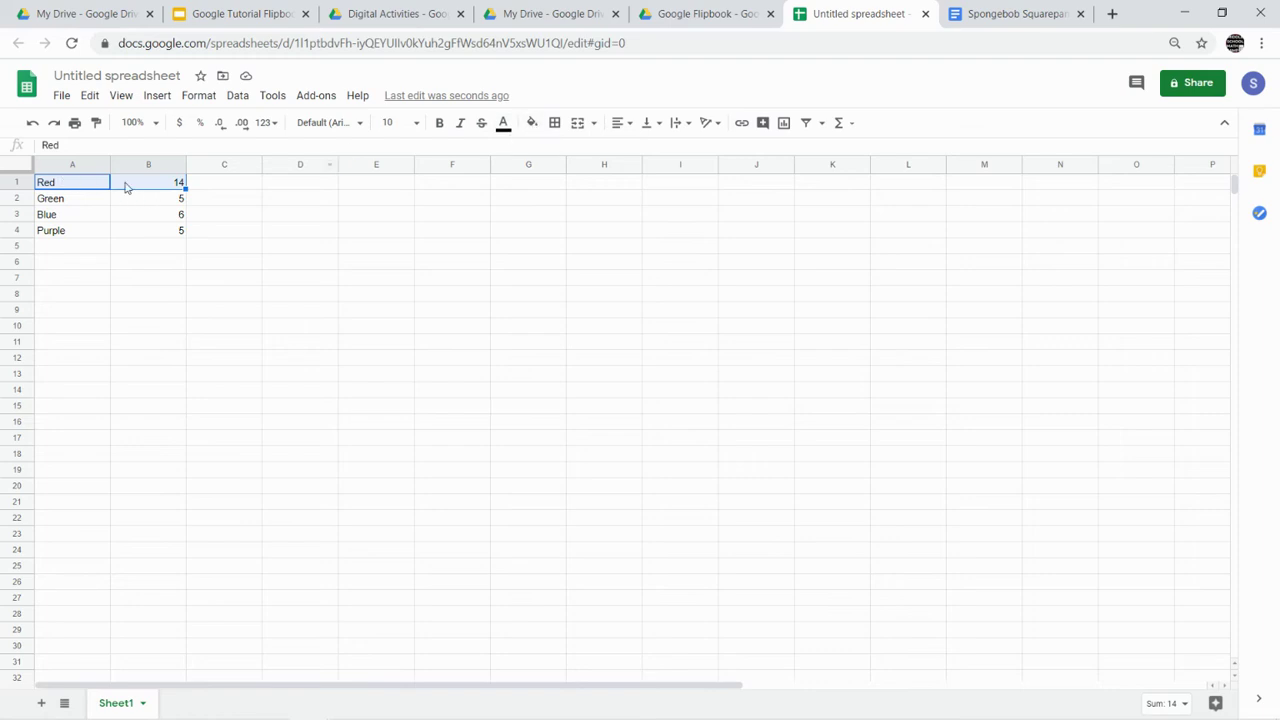
pyautogui.click(532, 127)
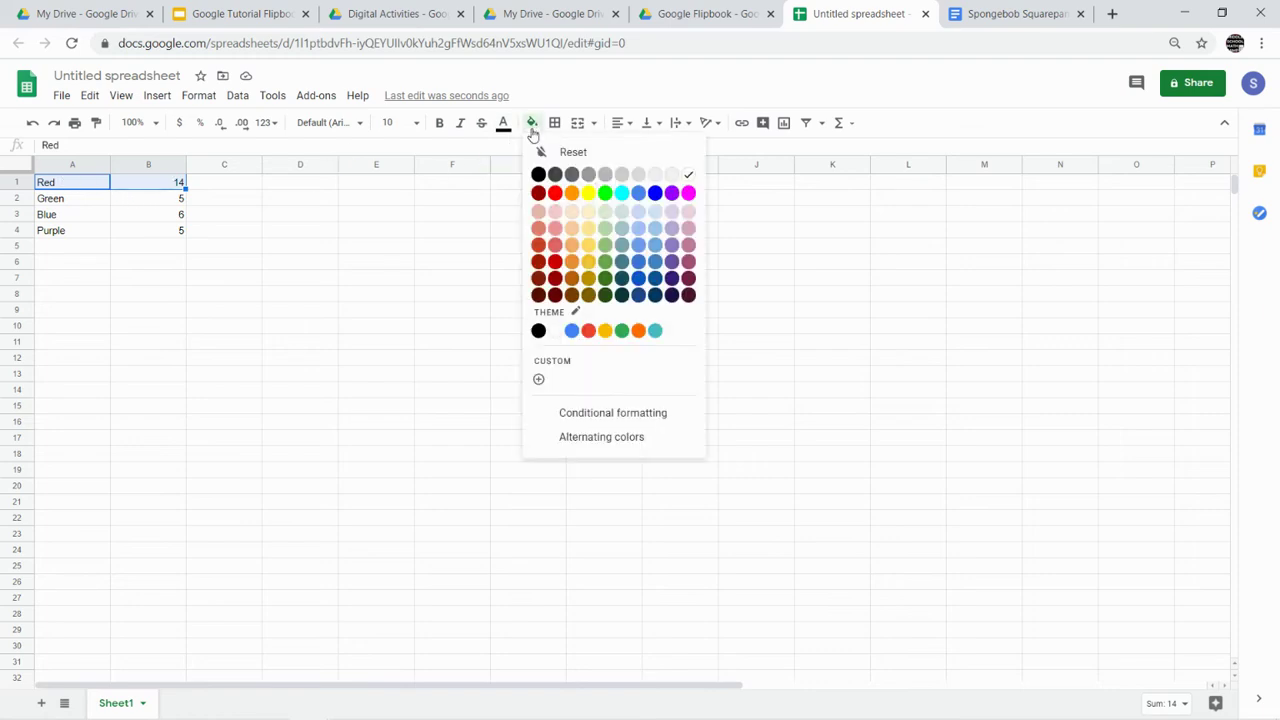
pyautogui.click(555, 246)
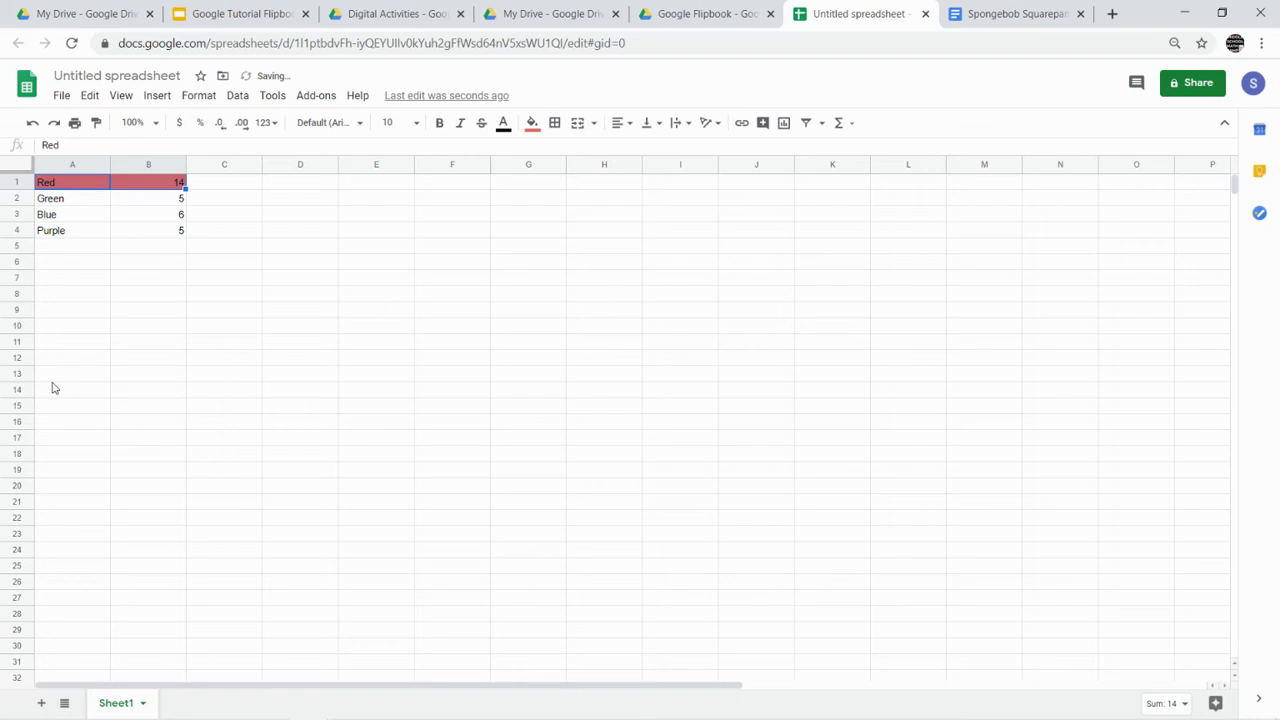
pyautogui.click(45, 294)
pyautogui.moveTo(60, 199); pyautogui.dragTo(148, 204)
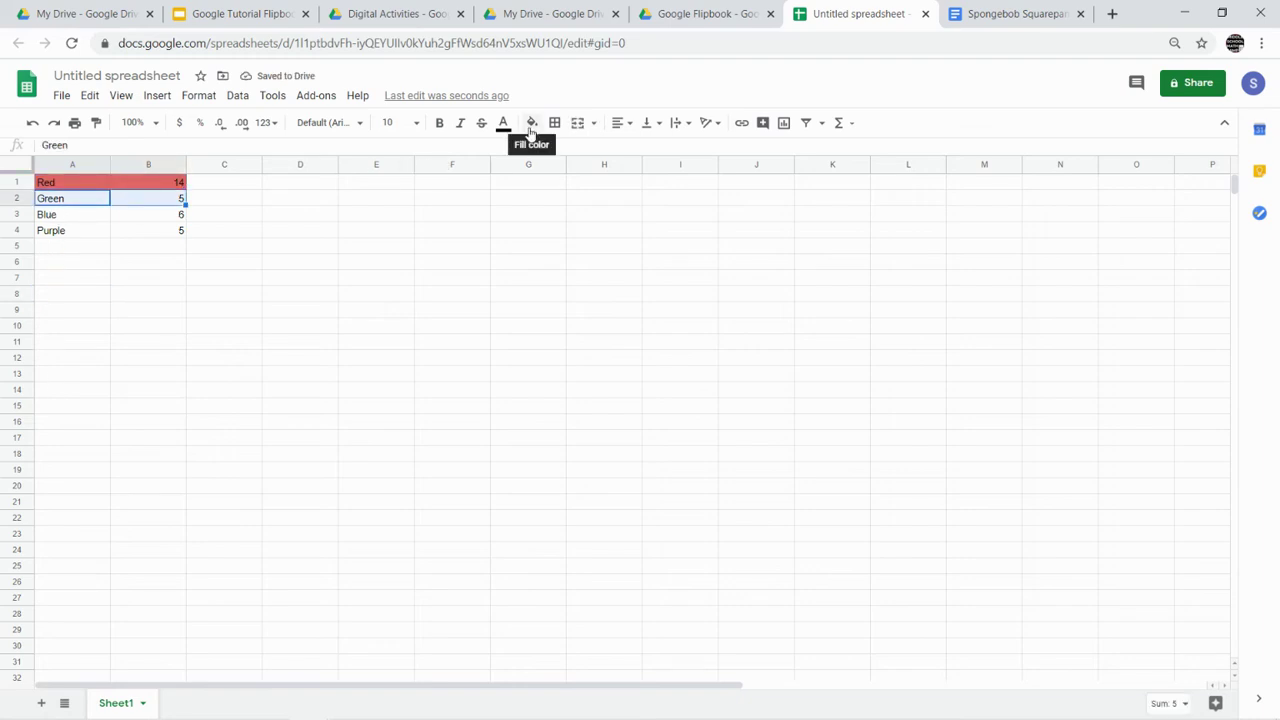
pyautogui.click(531, 123)
pyautogui.click(604, 238)
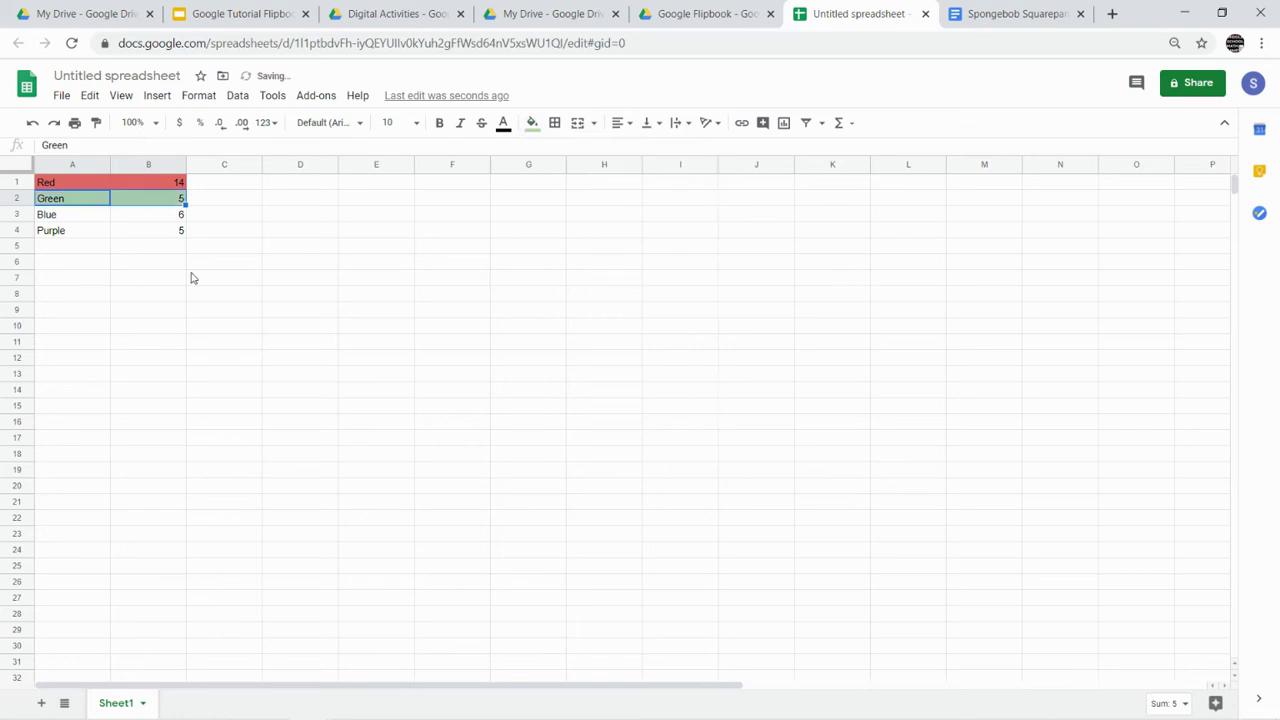
pyautogui.moveTo(86, 216); pyautogui.dragTo(155, 220)
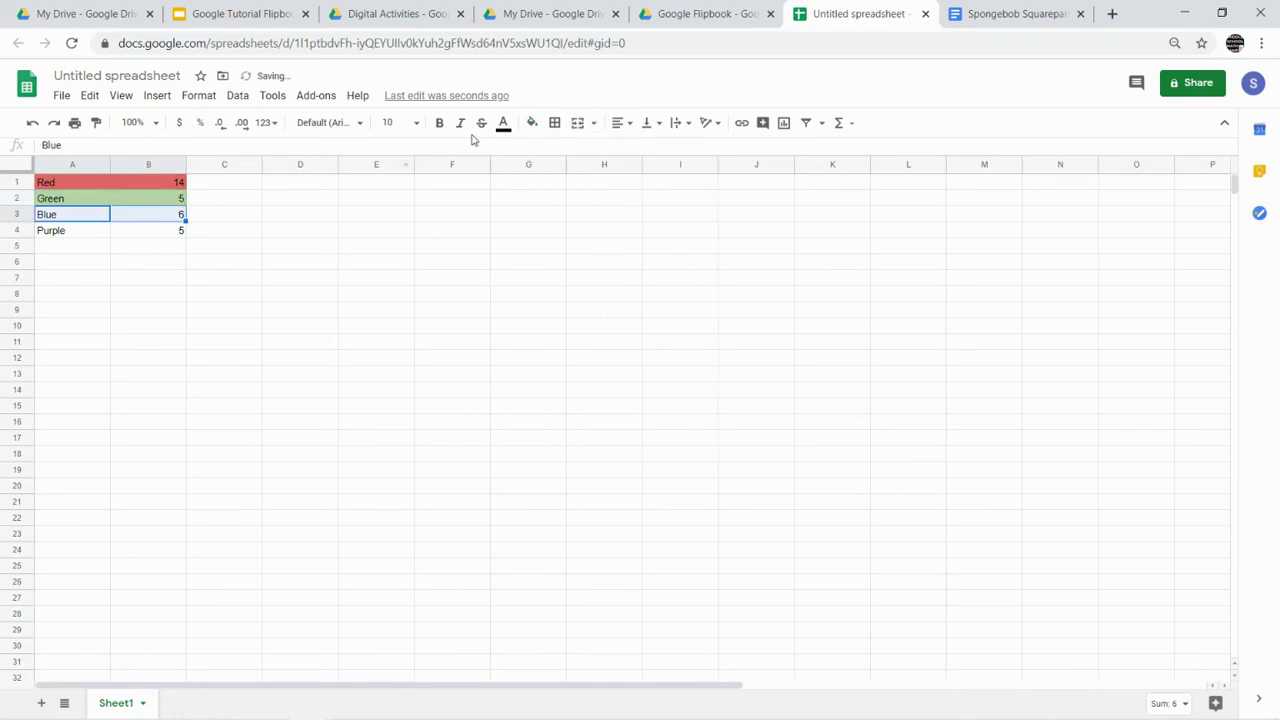
pyautogui.click(531, 123)
pyautogui.click(638, 244)
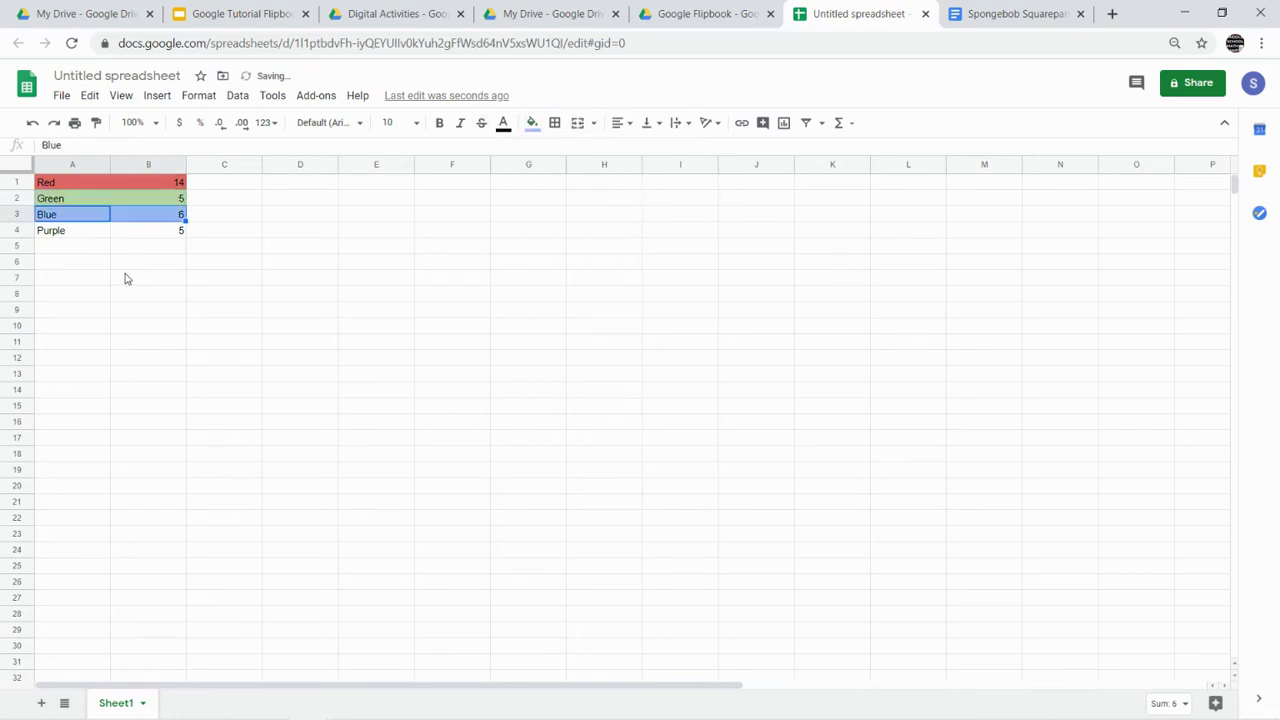
pyautogui.moveTo(92, 234); pyautogui.dragTo(181, 230)
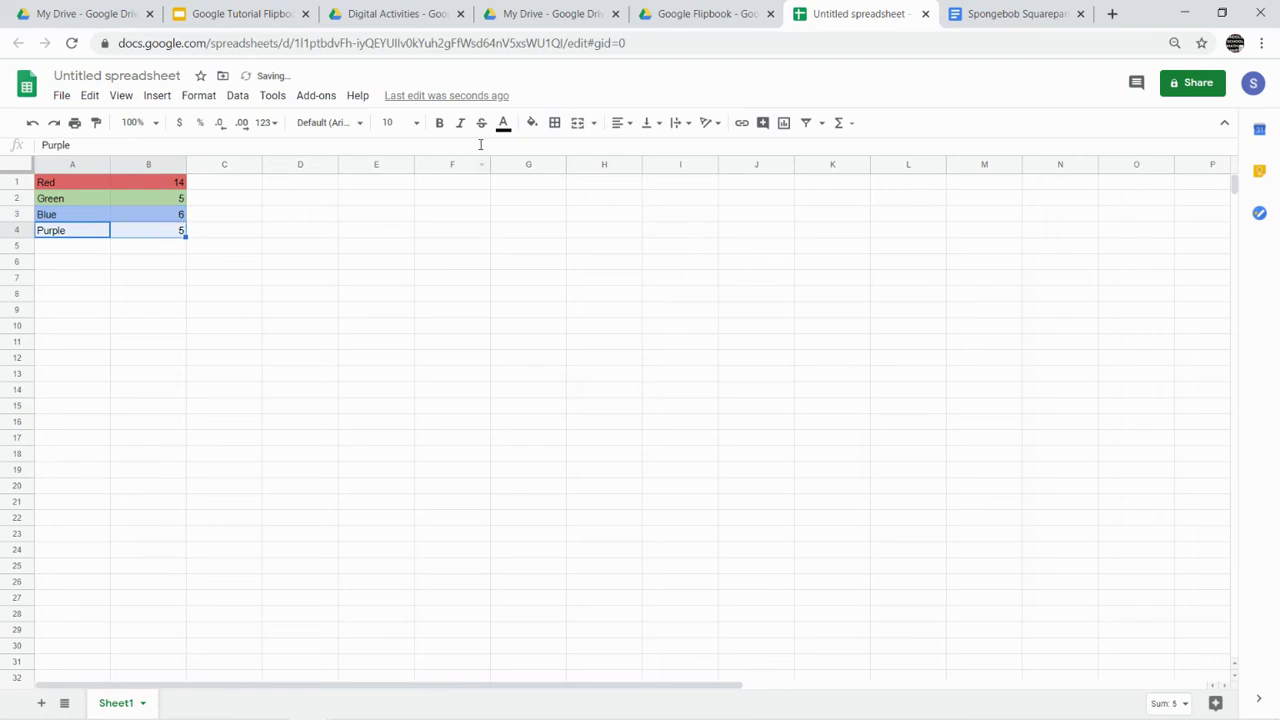
pyautogui.click(531, 123)
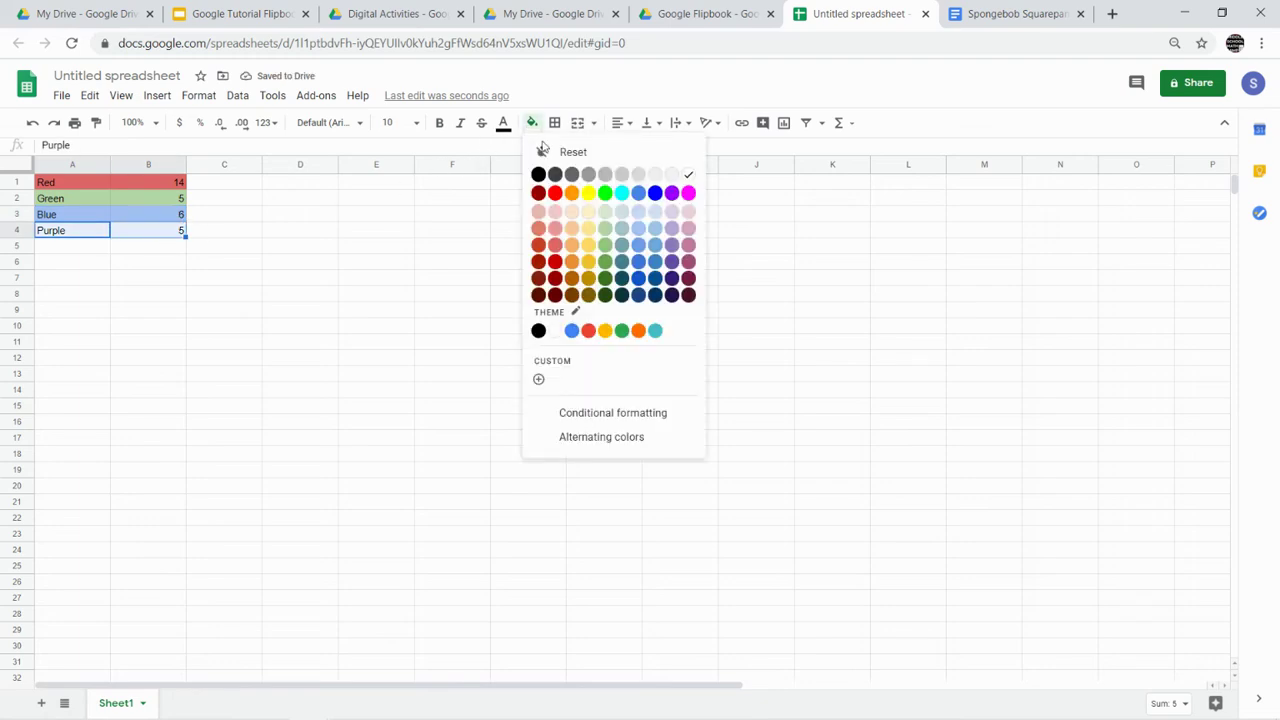
pyautogui.click(671, 244)
pyautogui.click(323, 300)
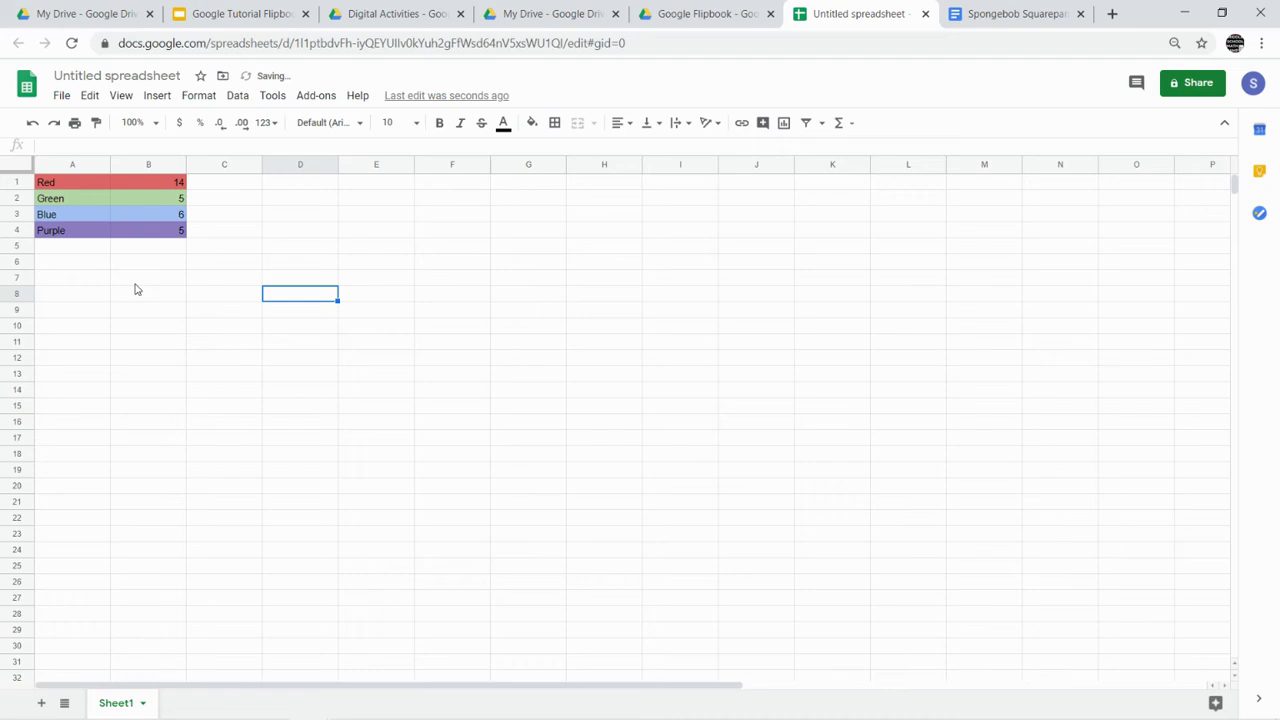
# - Set the font size of the colour table to 12
pyautogui.moveTo(86, 188); pyautogui.dragTo(165, 233)
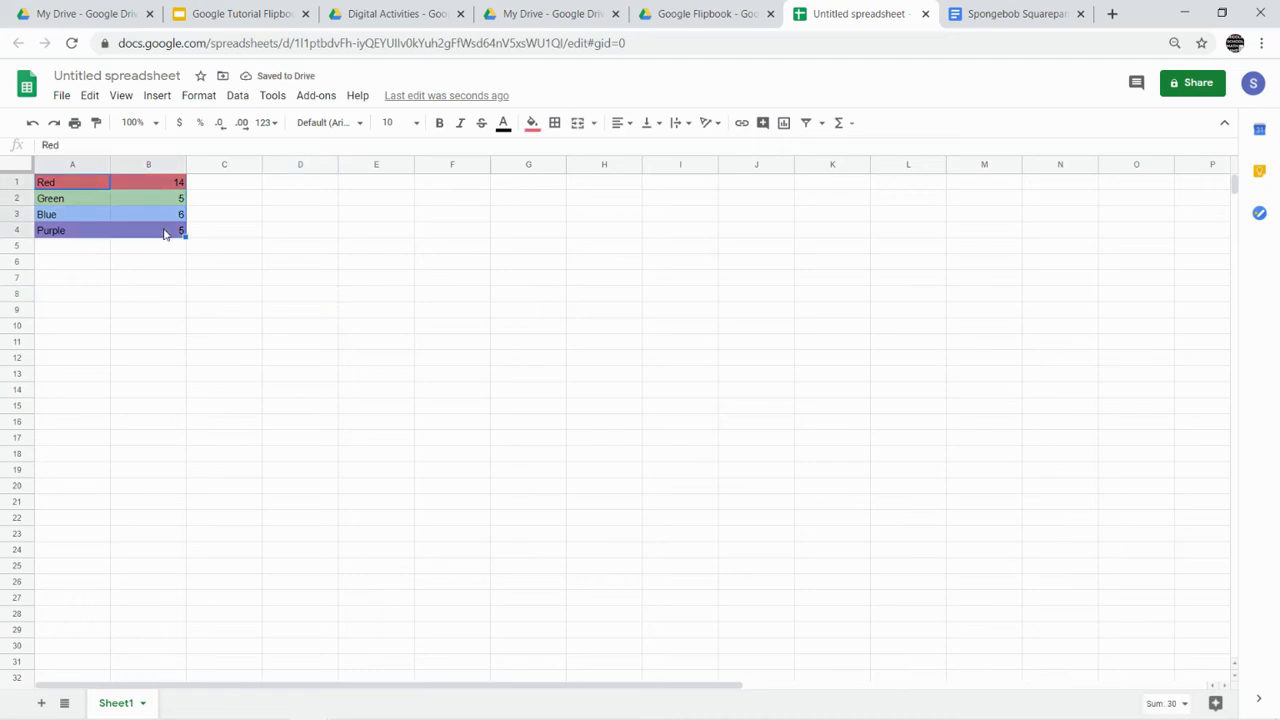
pyautogui.click(392, 122)
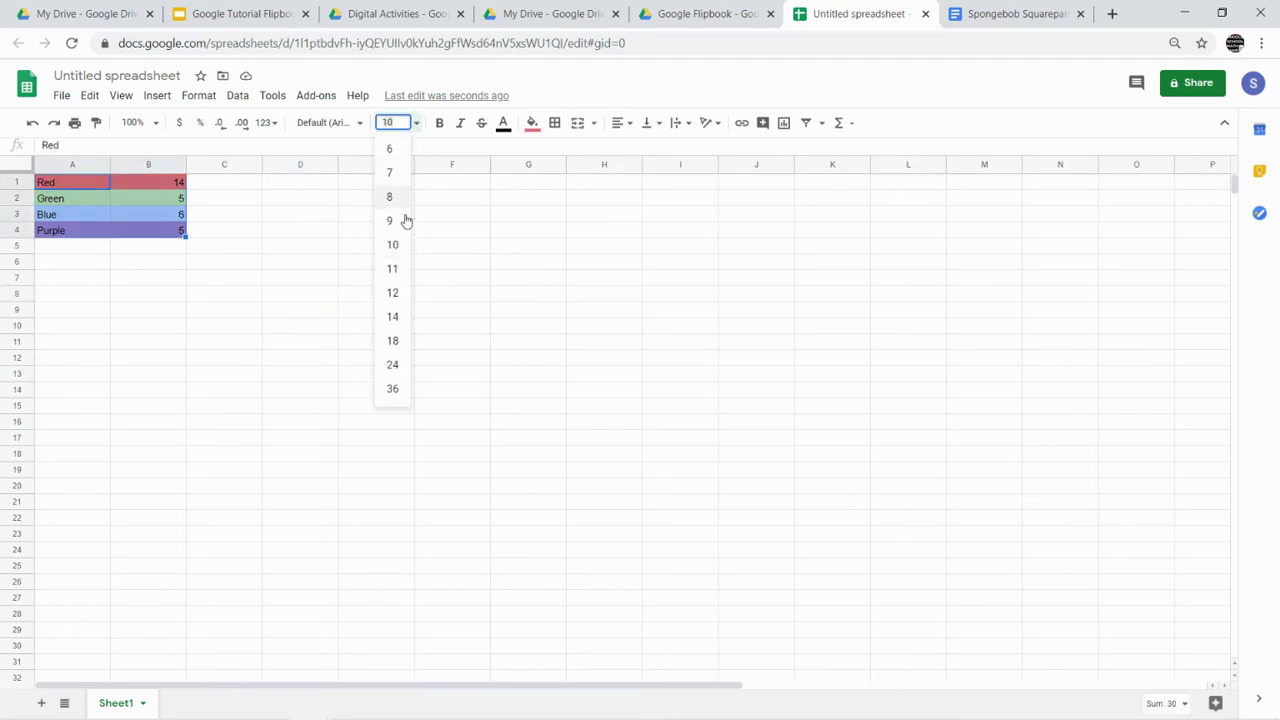
pyautogui.click(393, 293)
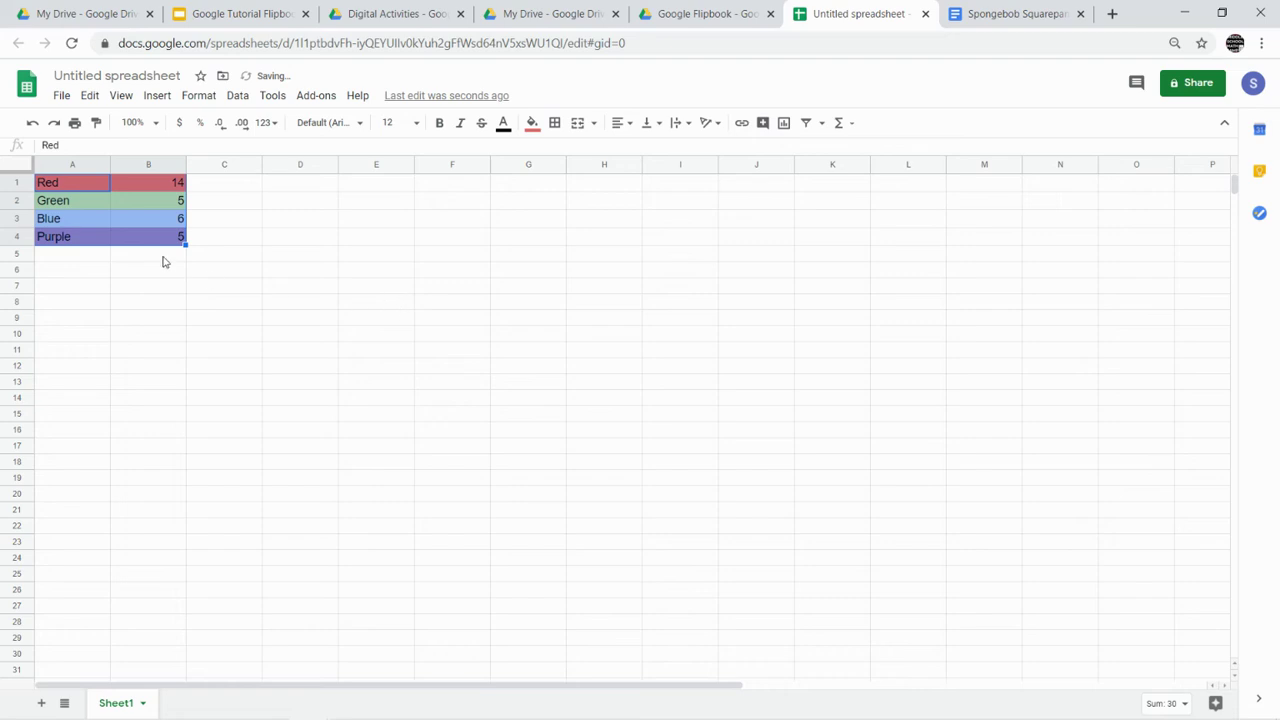
# - Insert an empty row above the table and clear its red fill
pyautogui.click(241, 306)
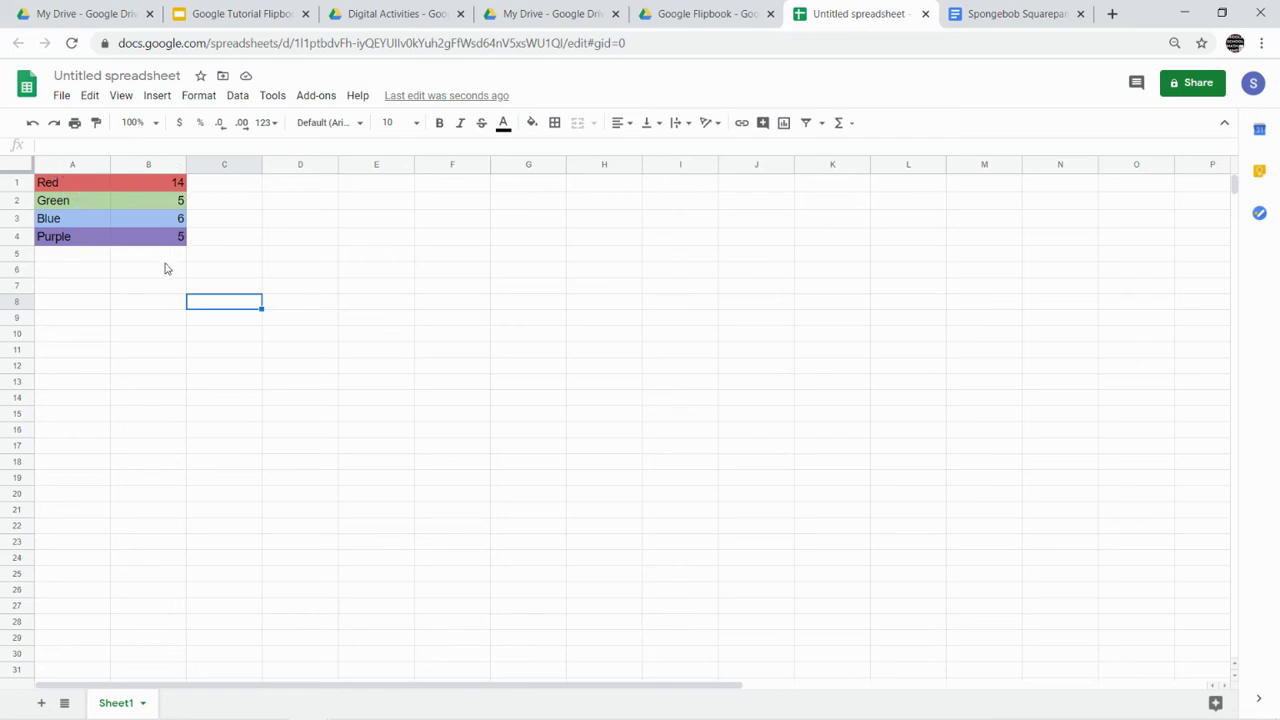
pyautogui.click(12, 183)
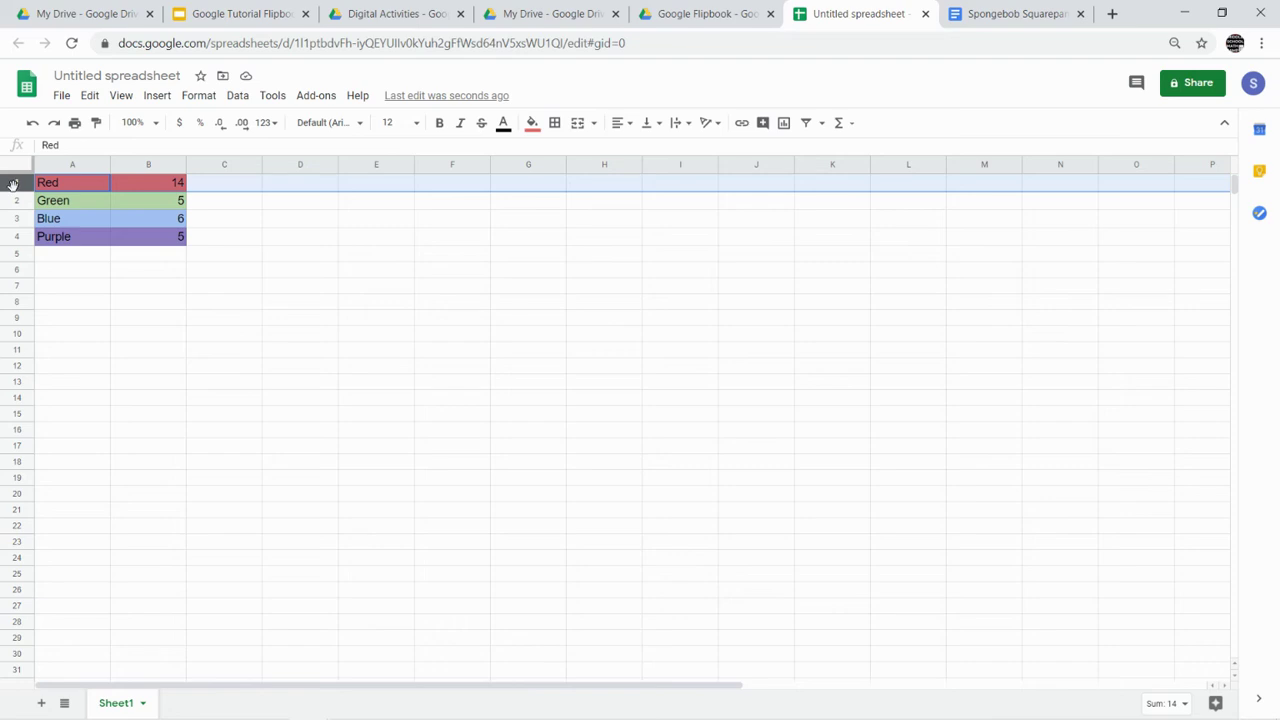
pyautogui.rightClick(14, 185)
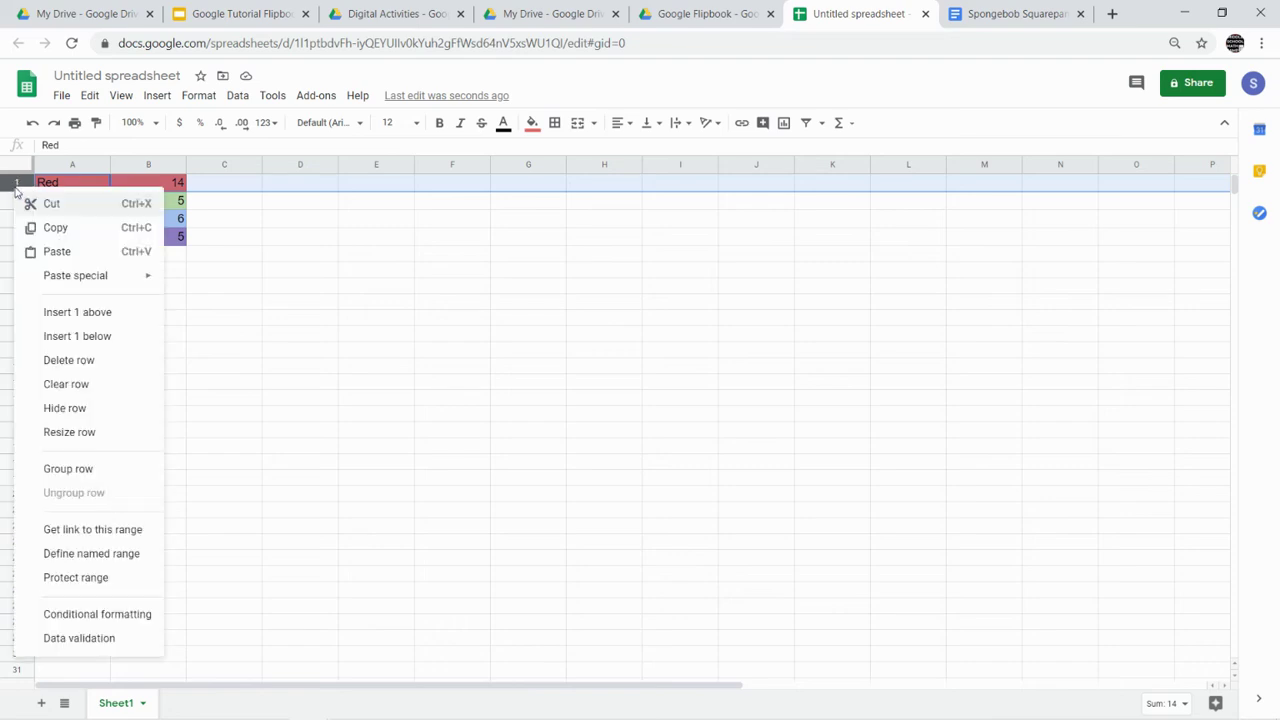
pyautogui.click(79, 314)
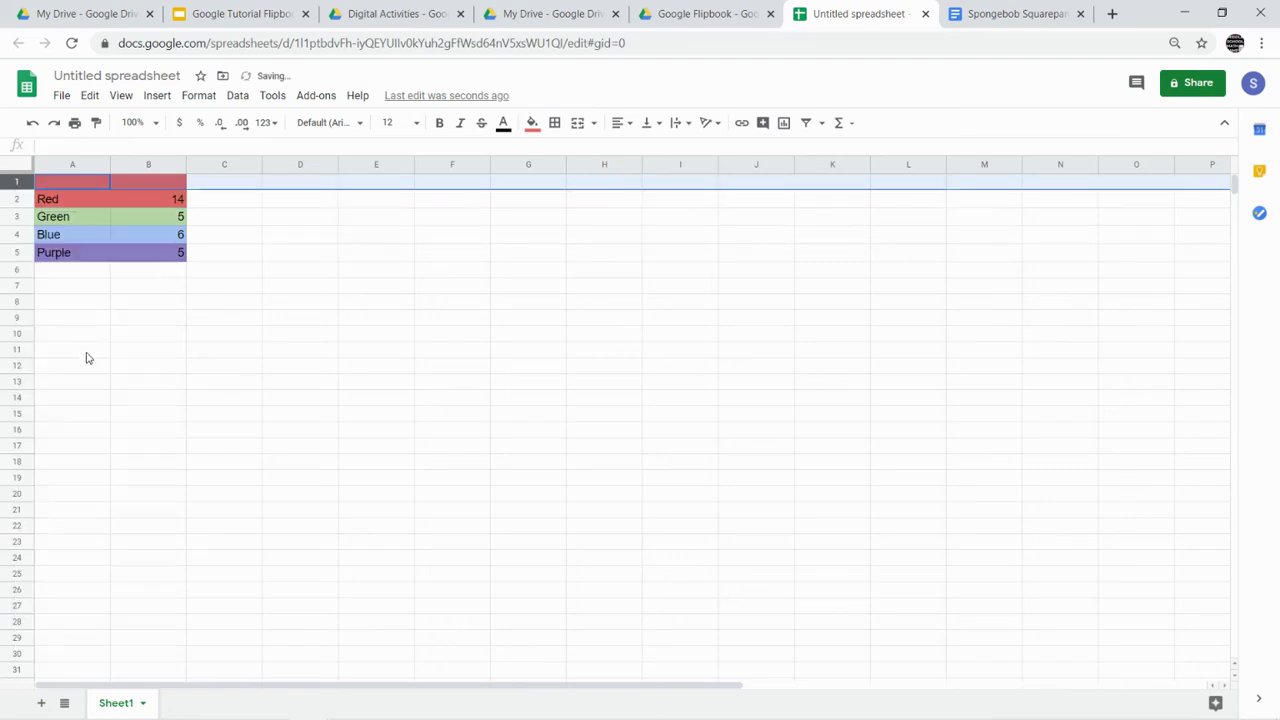
pyautogui.click(532, 123)
pyautogui.click(688, 175)
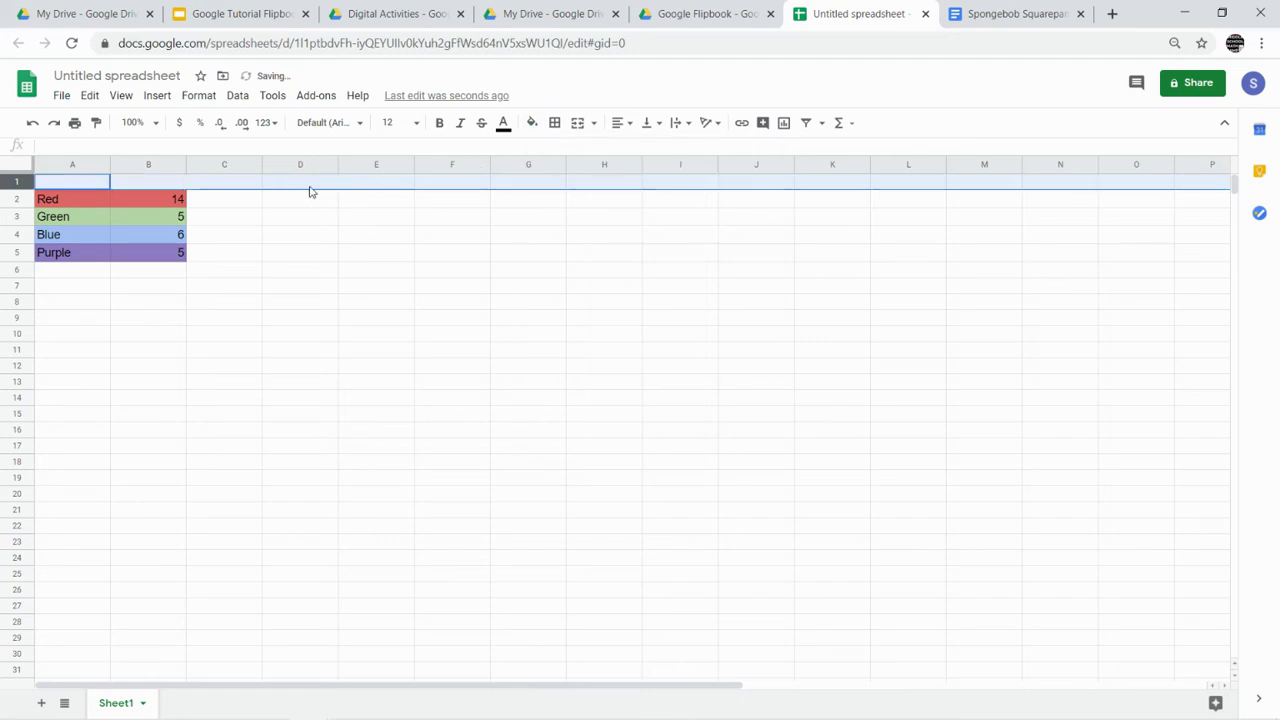
# - Enter the headers 'Favorite Color' in A1 and '# of people' in B1
pyautogui.click(104, 183)
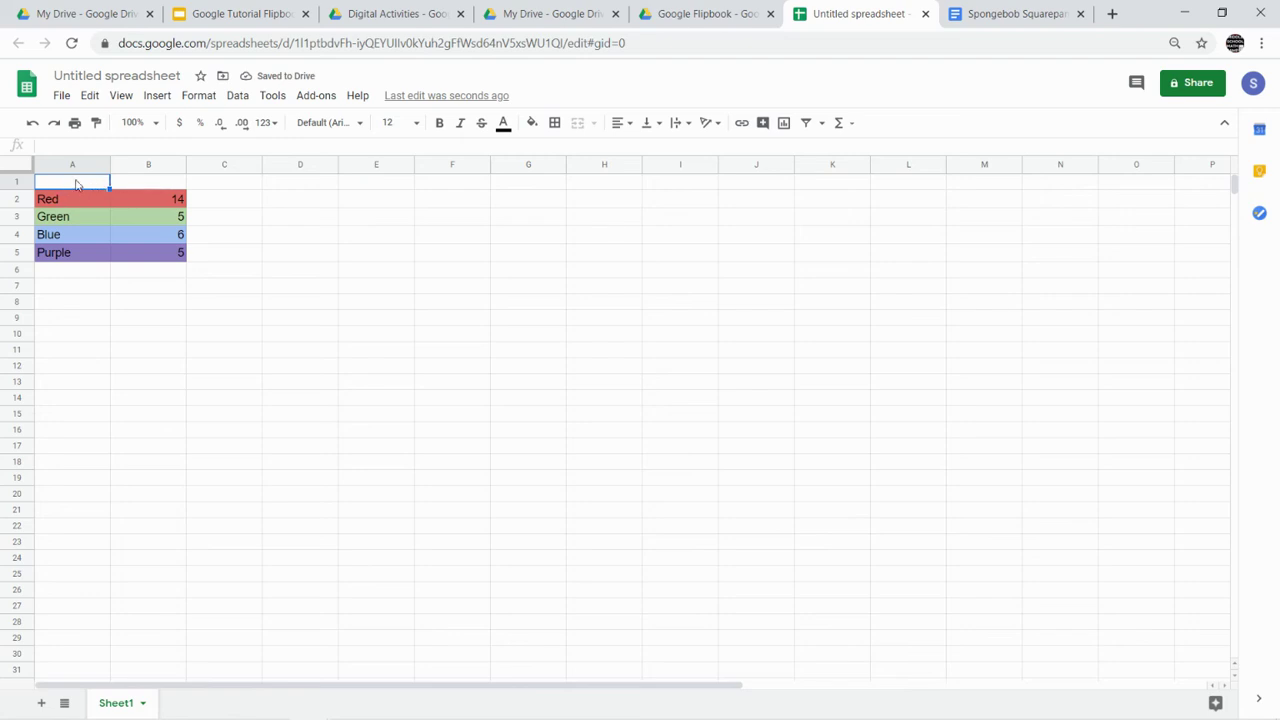
pyautogui.write('Favor')
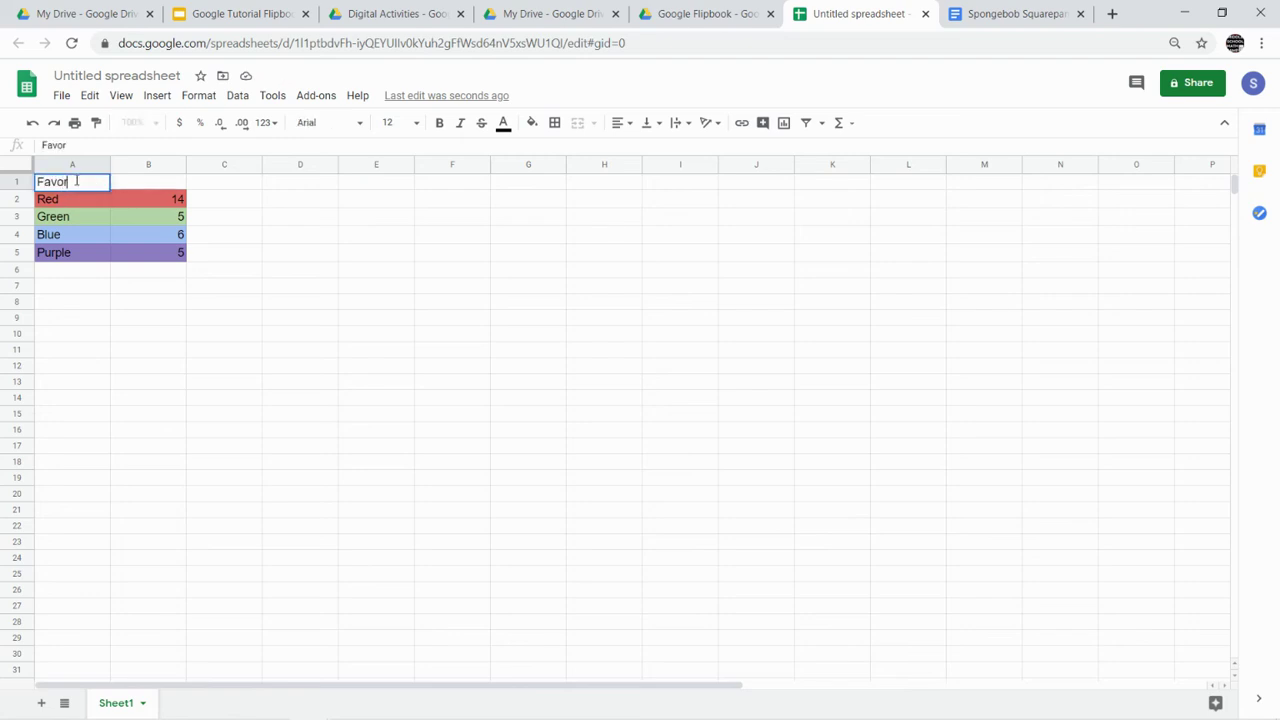
pyautogui.write('ite Color')
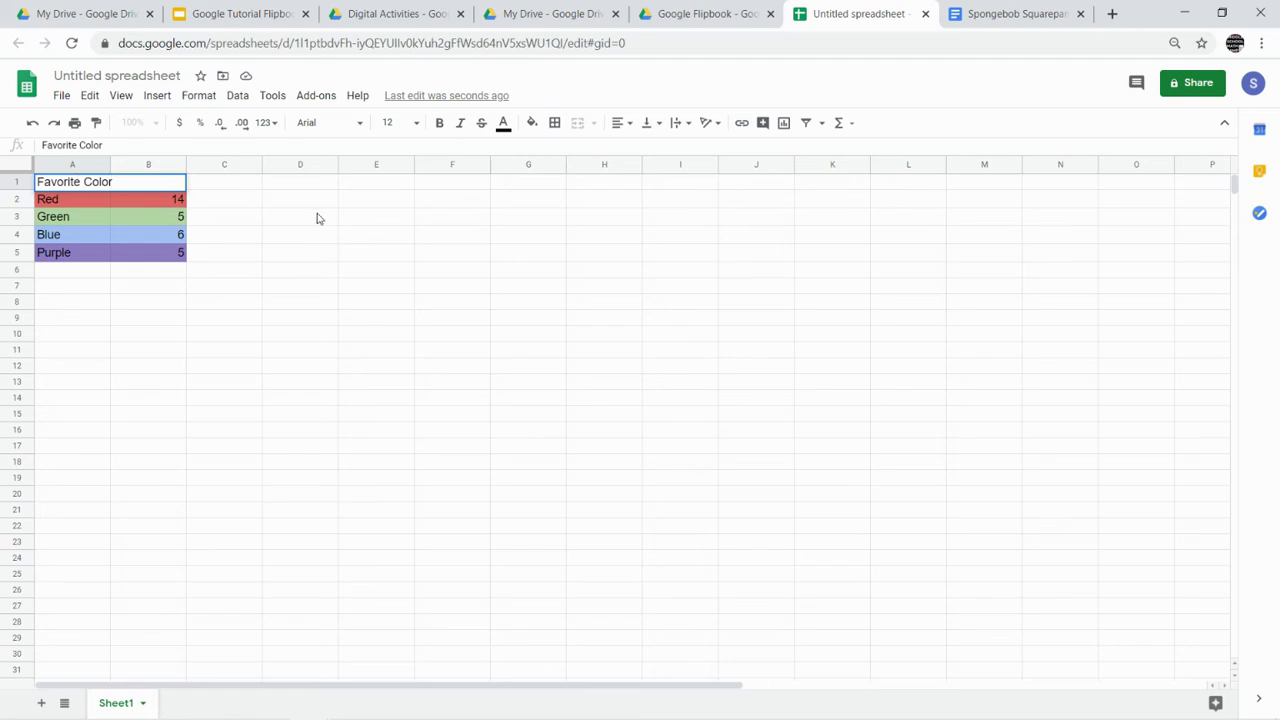
pyautogui.click(317, 218)
pyautogui.click(137, 183)
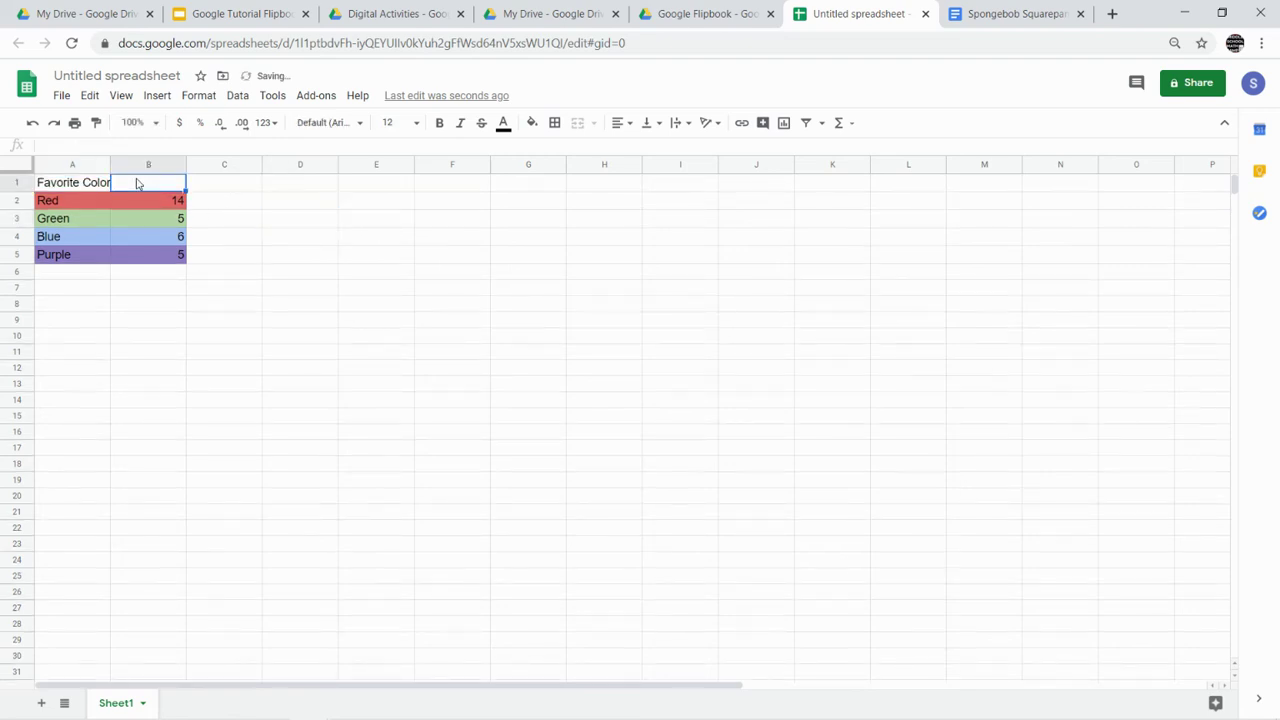
pyautogui.write('# of people')
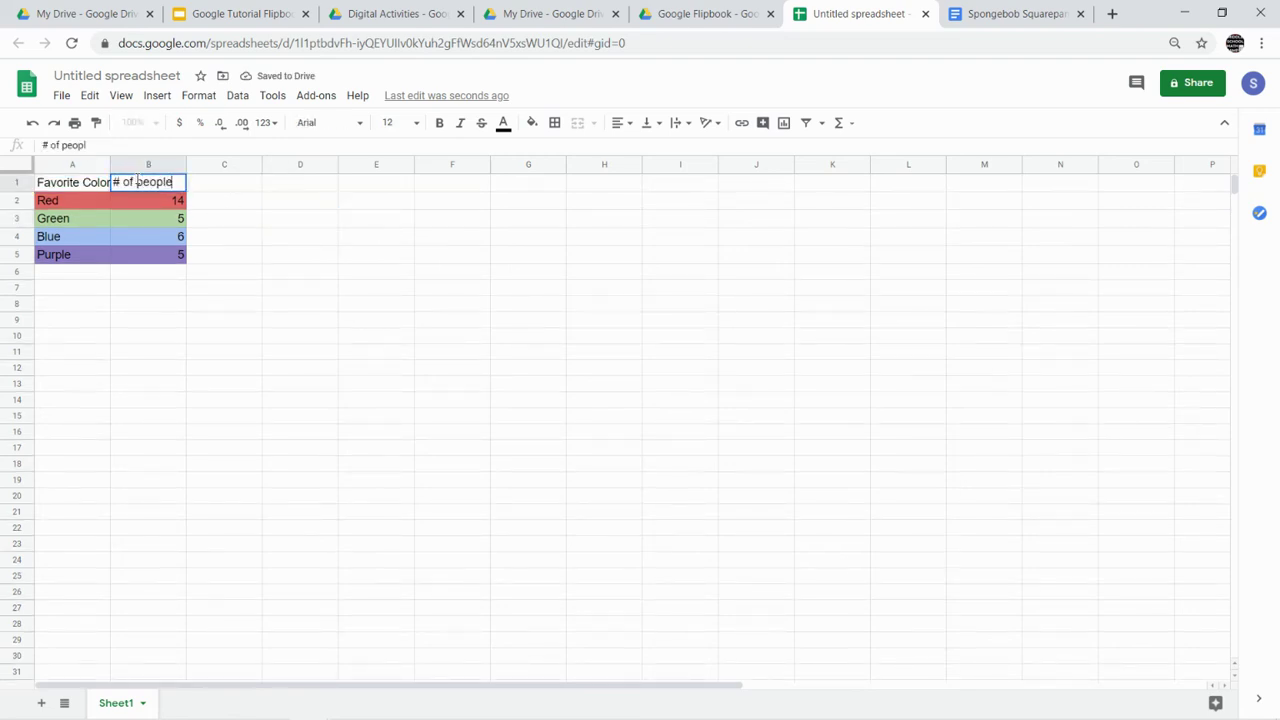
pyautogui.click(342, 254)
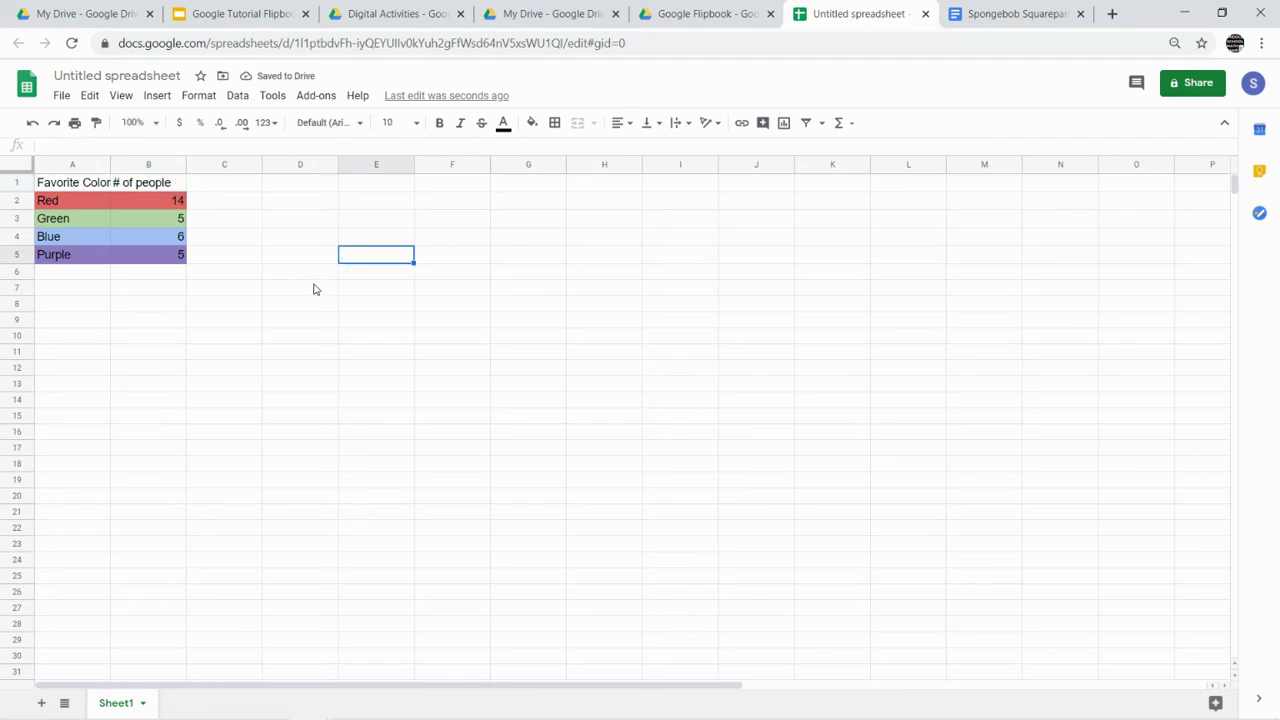
# - Put borders on every cell of A1:B5 and widen column A to fit Favorite Color
pyautogui.moveTo(92, 188); pyautogui.dragTo(138, 259)
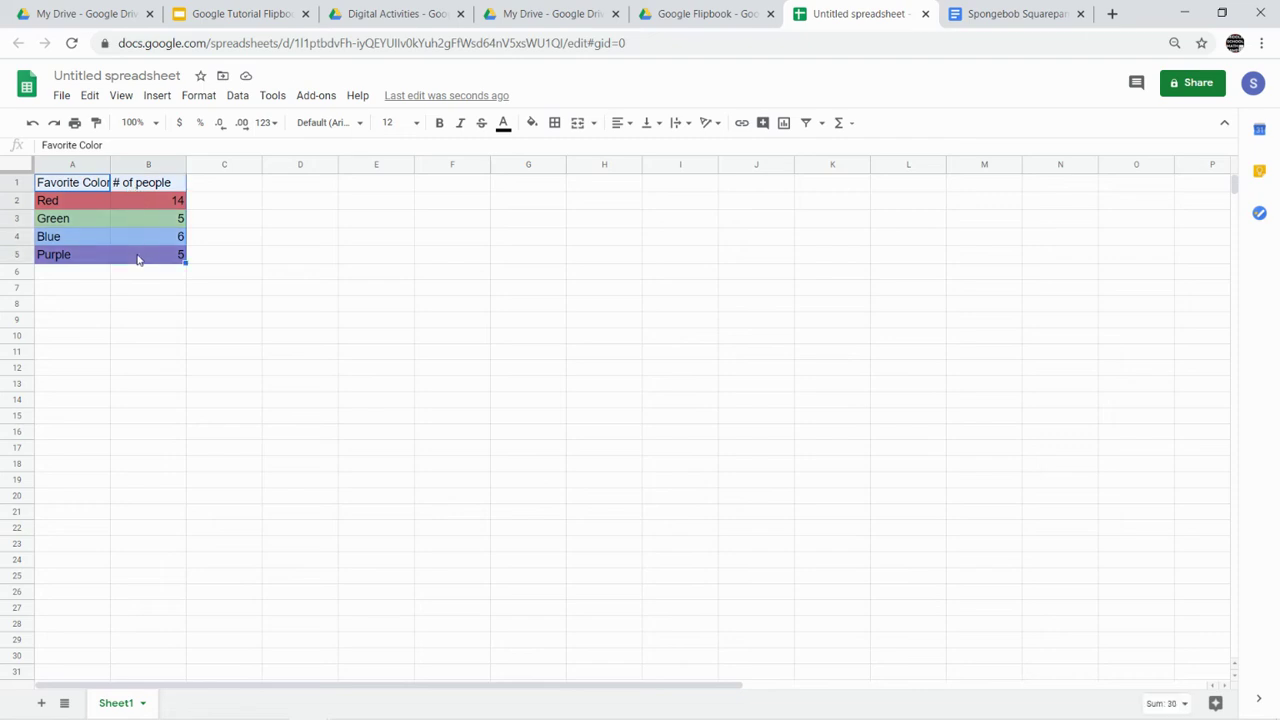
pyautogui.click(556, 124)
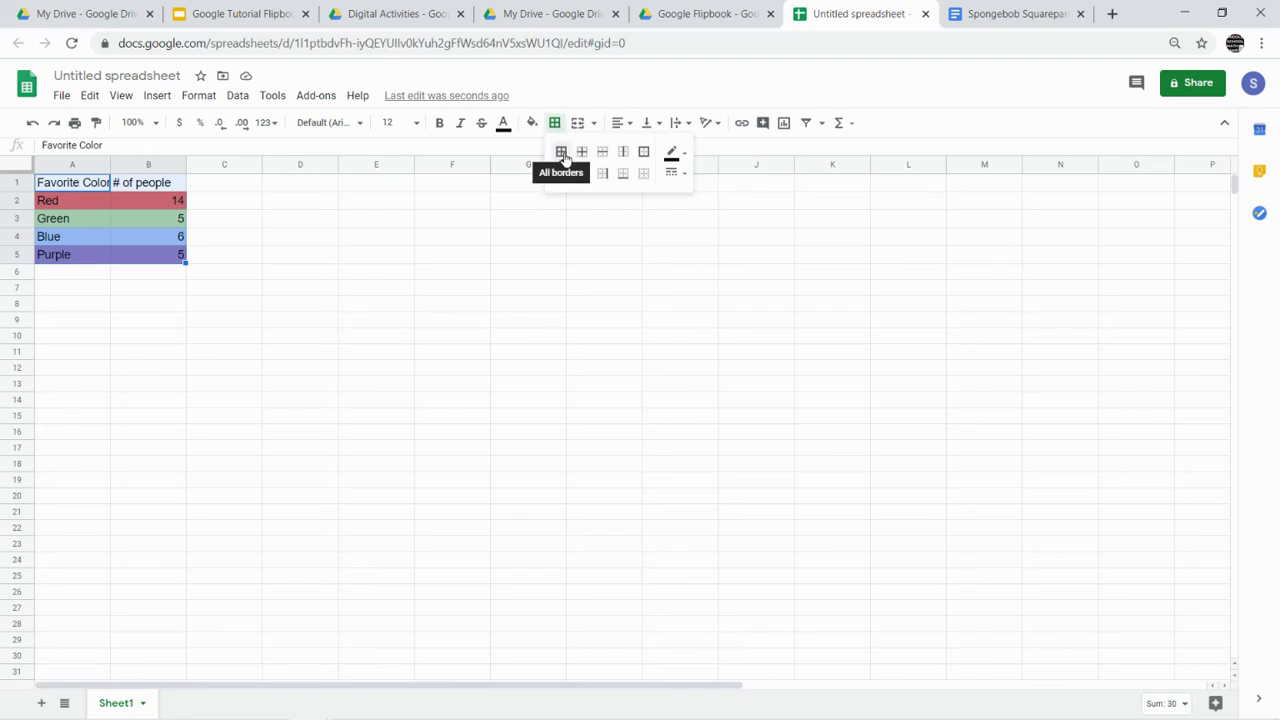
pyautogui.click(561, 153)
pyautogui.click(380, 252)
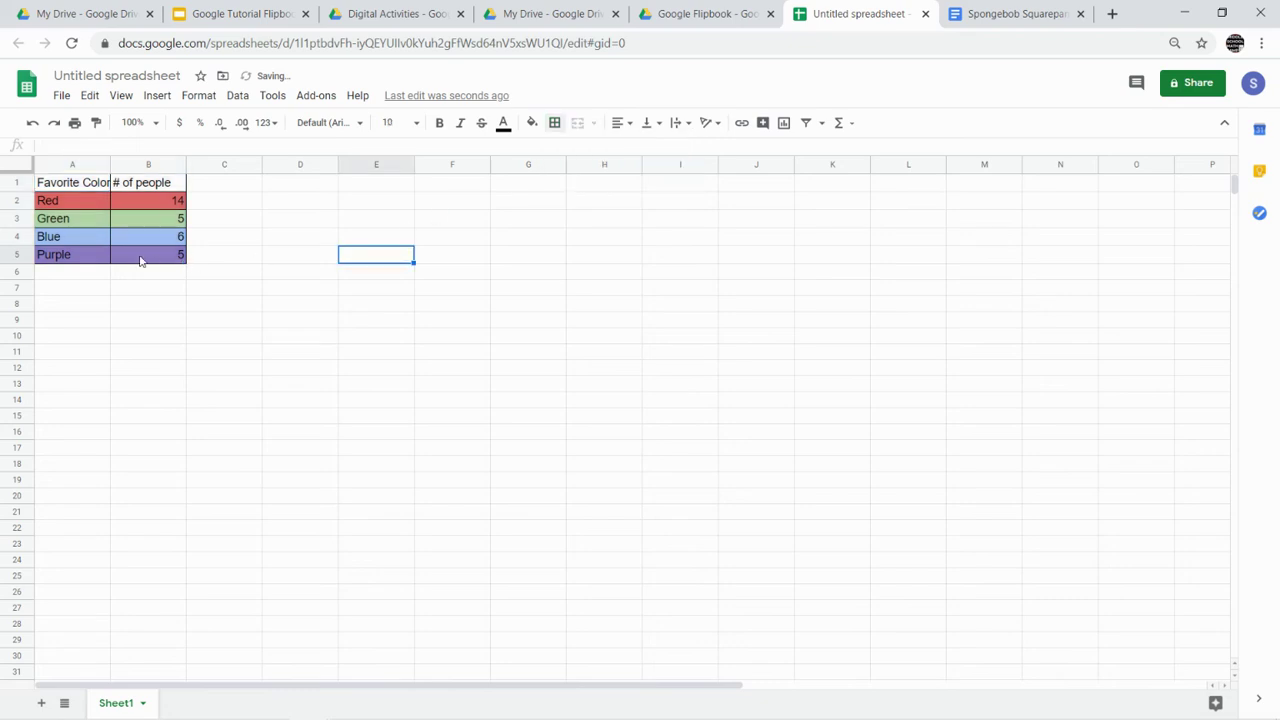
pyautogui.moveTo(110, 163); pyautogui.dragTo(117, 163)
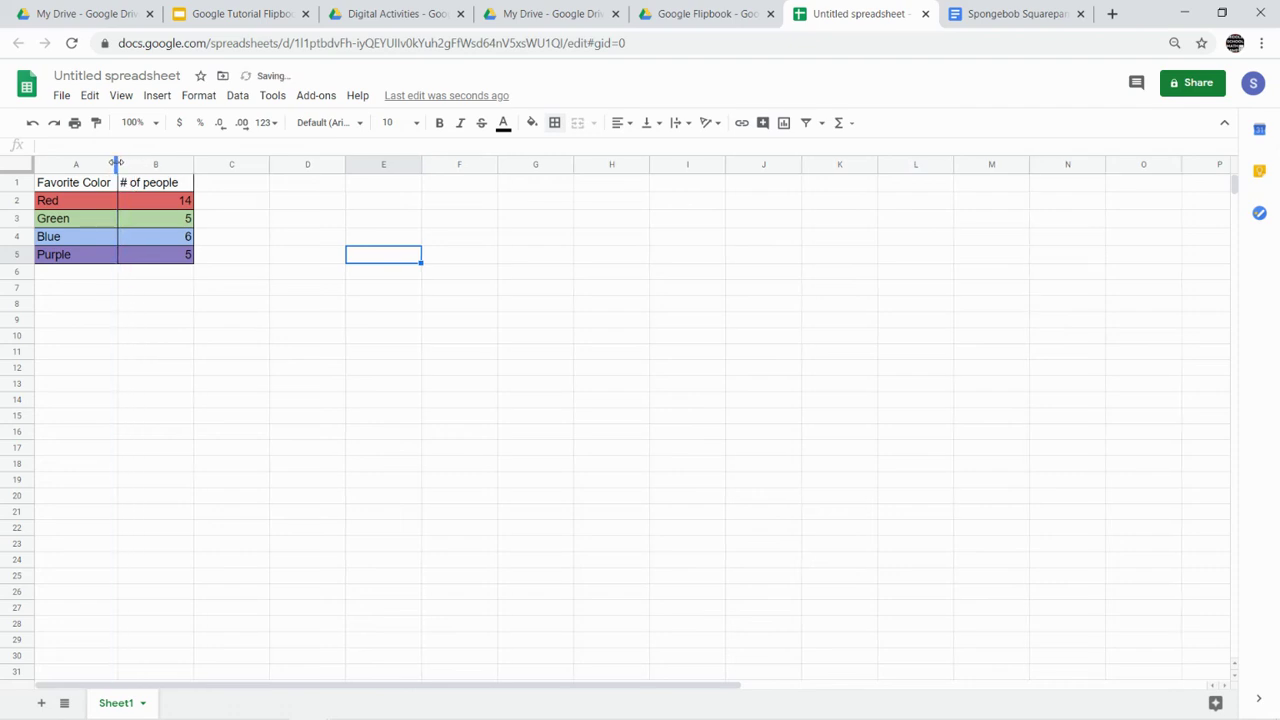
pyautogui.click(307, 255)
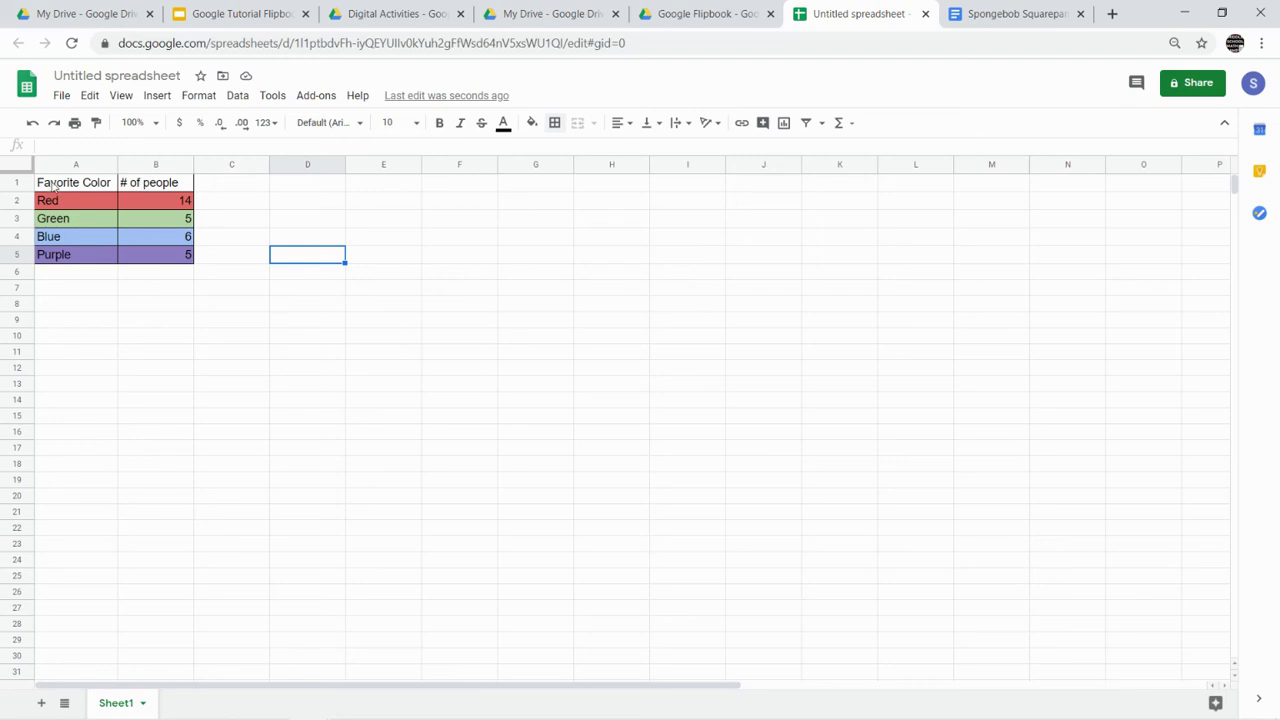
# - Insert an empty row above the table and select A1:B1 for a title
pyautogui.click(22, 181)
pyautogui.rightClick(22, 181)
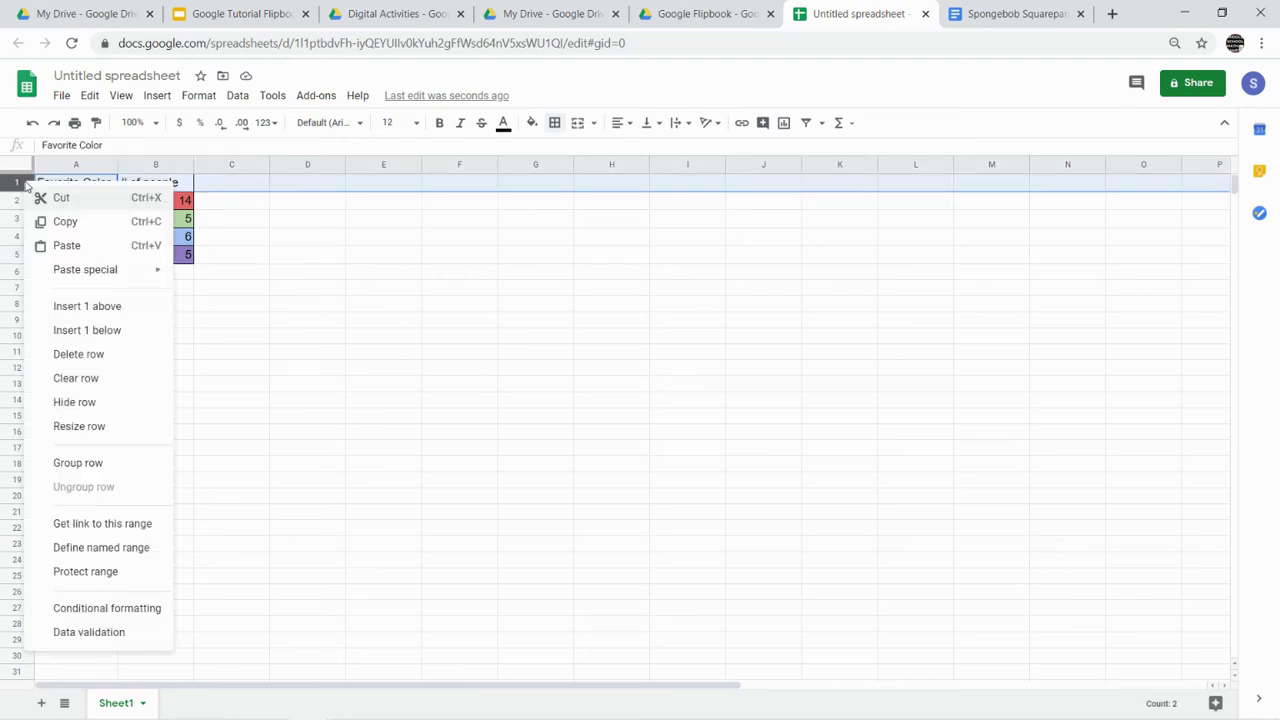
pyautogui.click(86, 306)
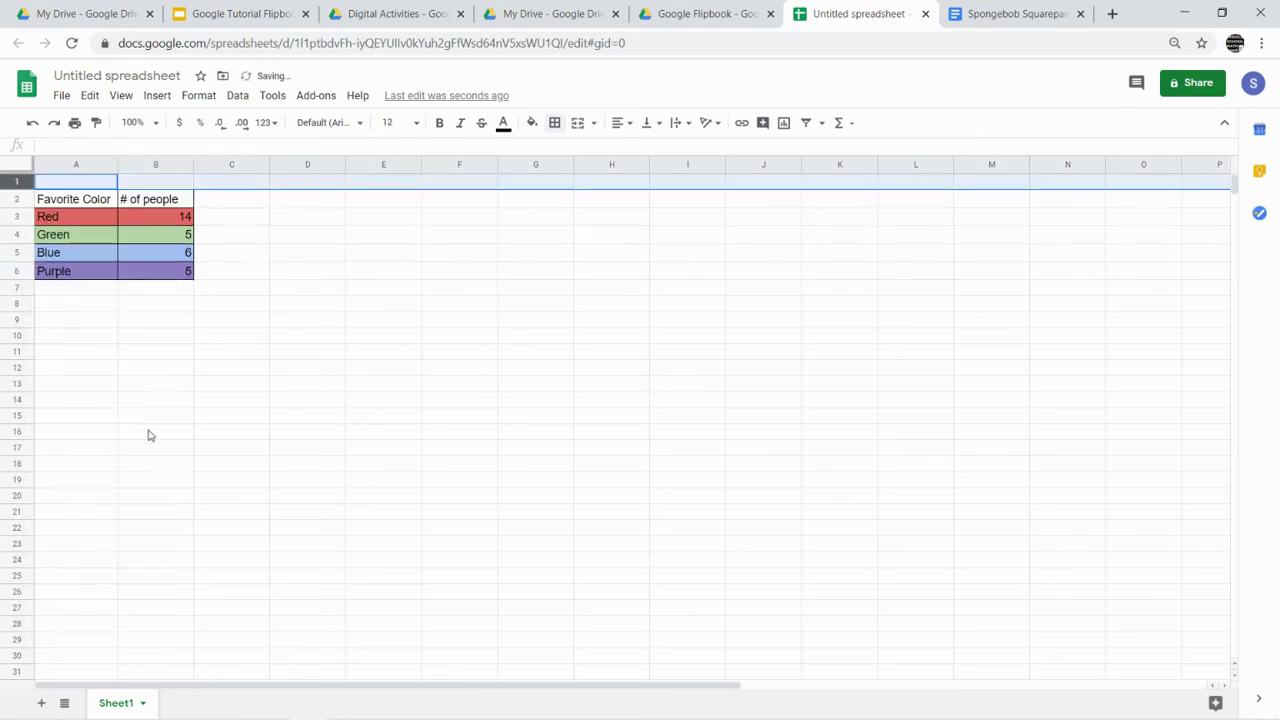
pyautogui.click(91, 187)
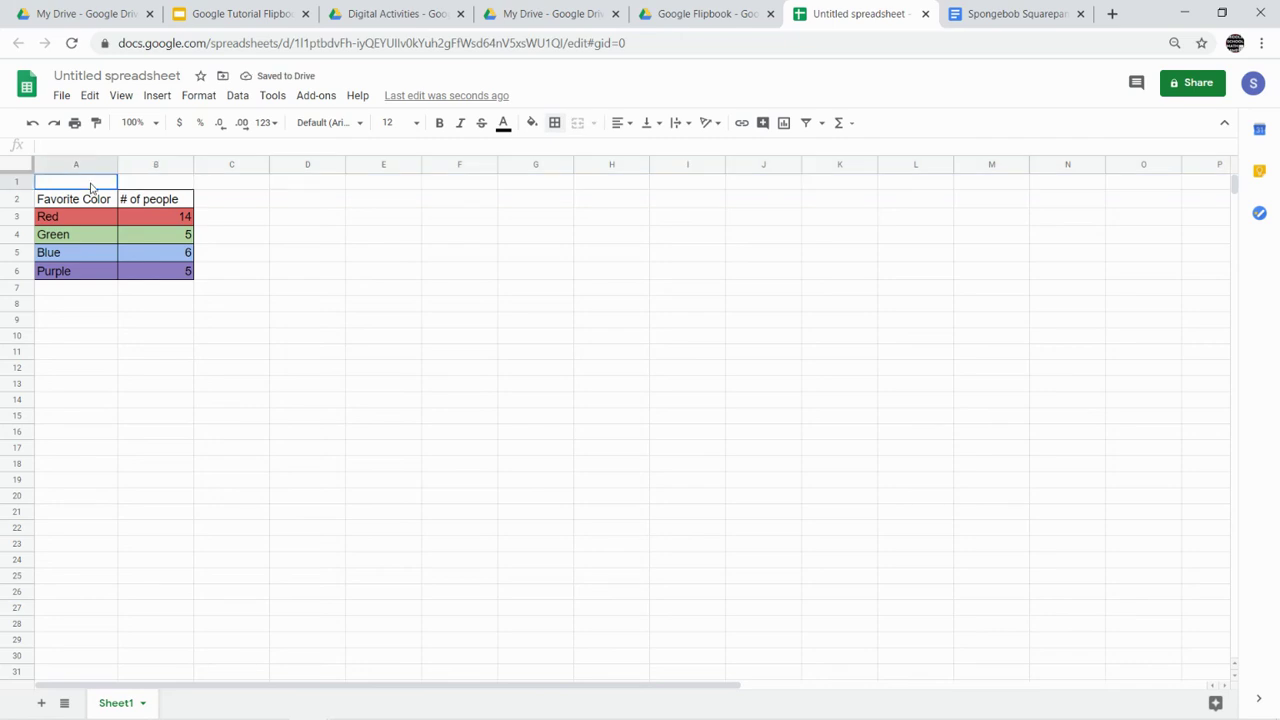
pyautogui.moveTo(110, 187); pyautogui.dragTo(129, 188)
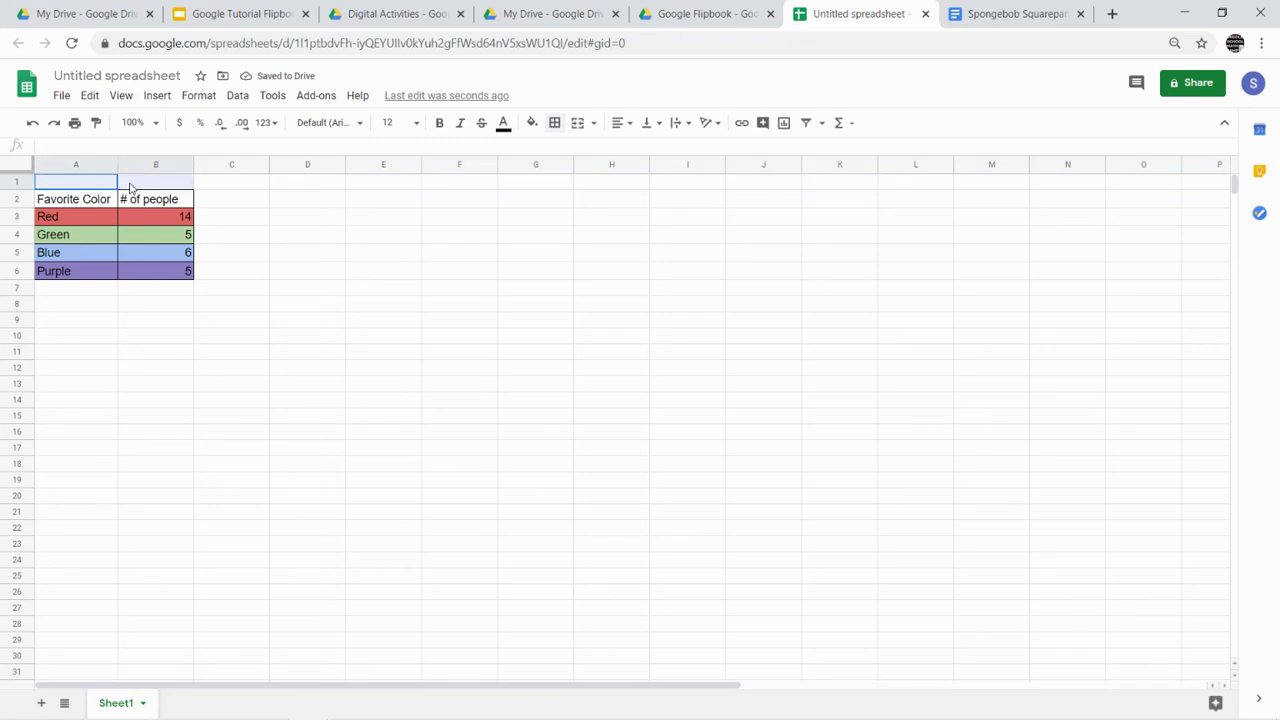
# - Merge cells A1 and B1 into one cell with Merge all
pyautogui.click(218, 198)
pyautogui.click(84, 186)
pyautogui.moveTo(84, 186); pyautogui.dragTo(133, 190)
pyautogui.click(198, 95)
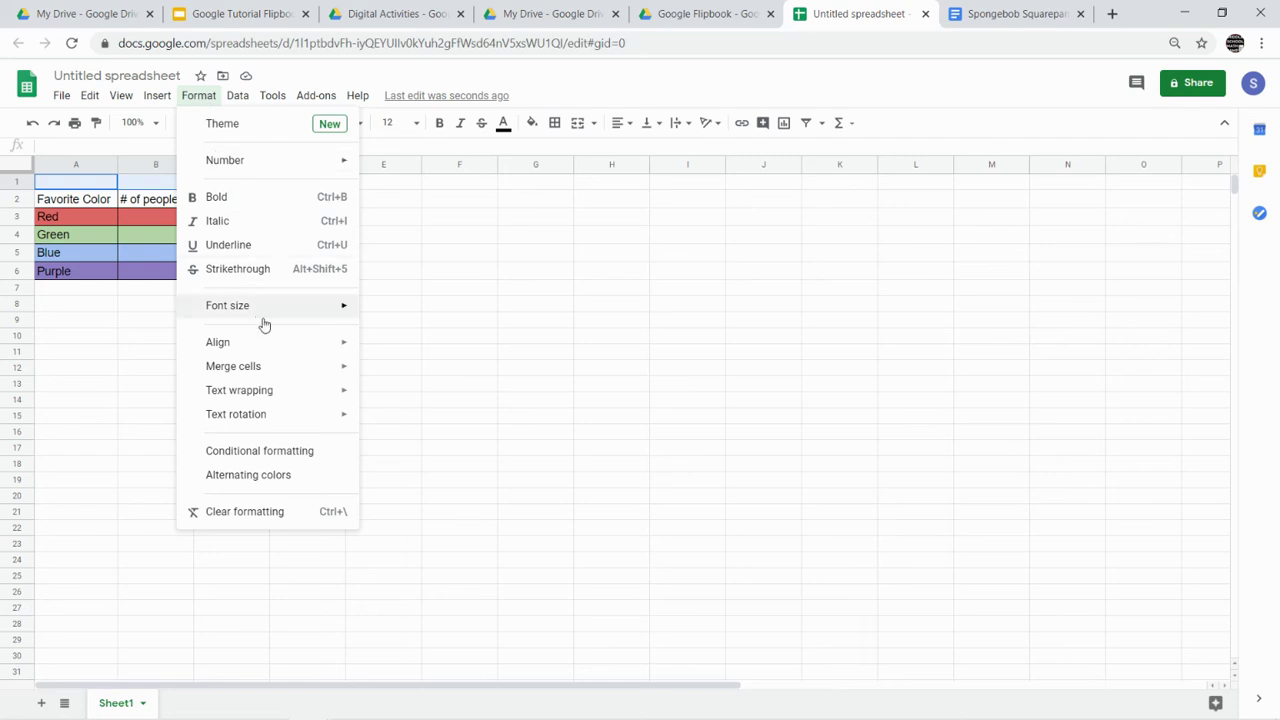
pyautogui.moveTo(270, 366)
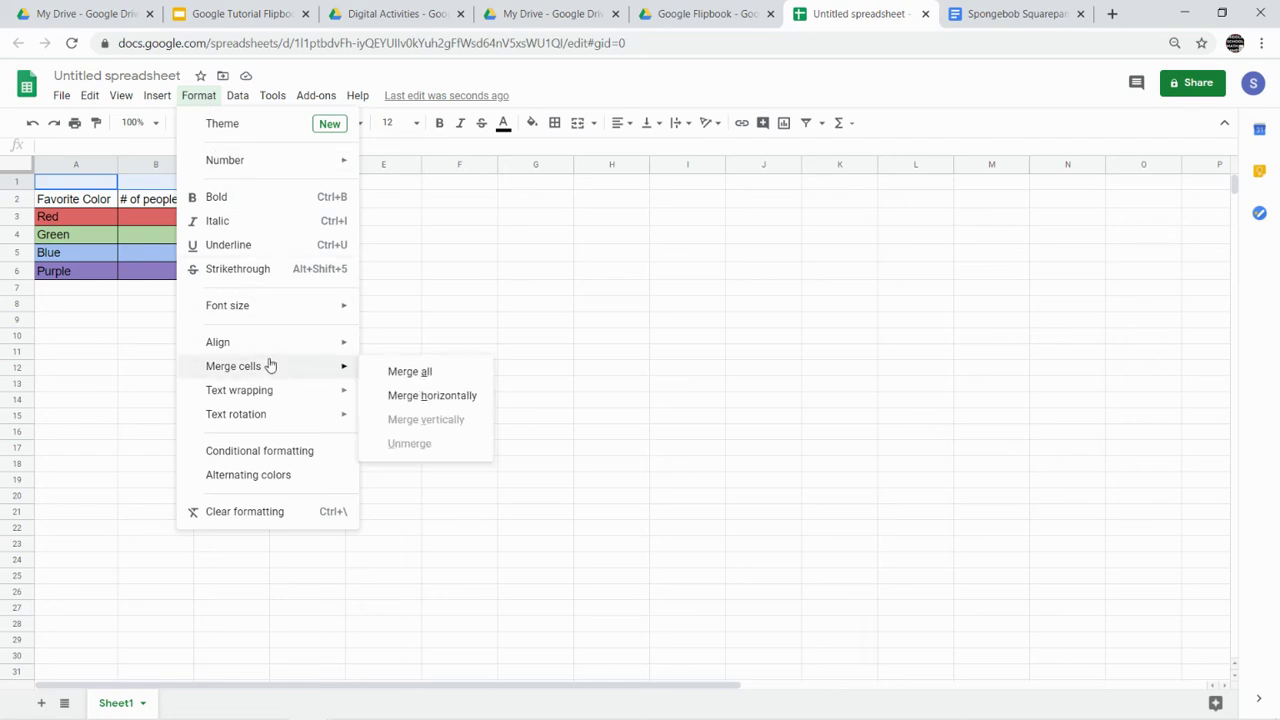
pyautogui.click(404, 373)
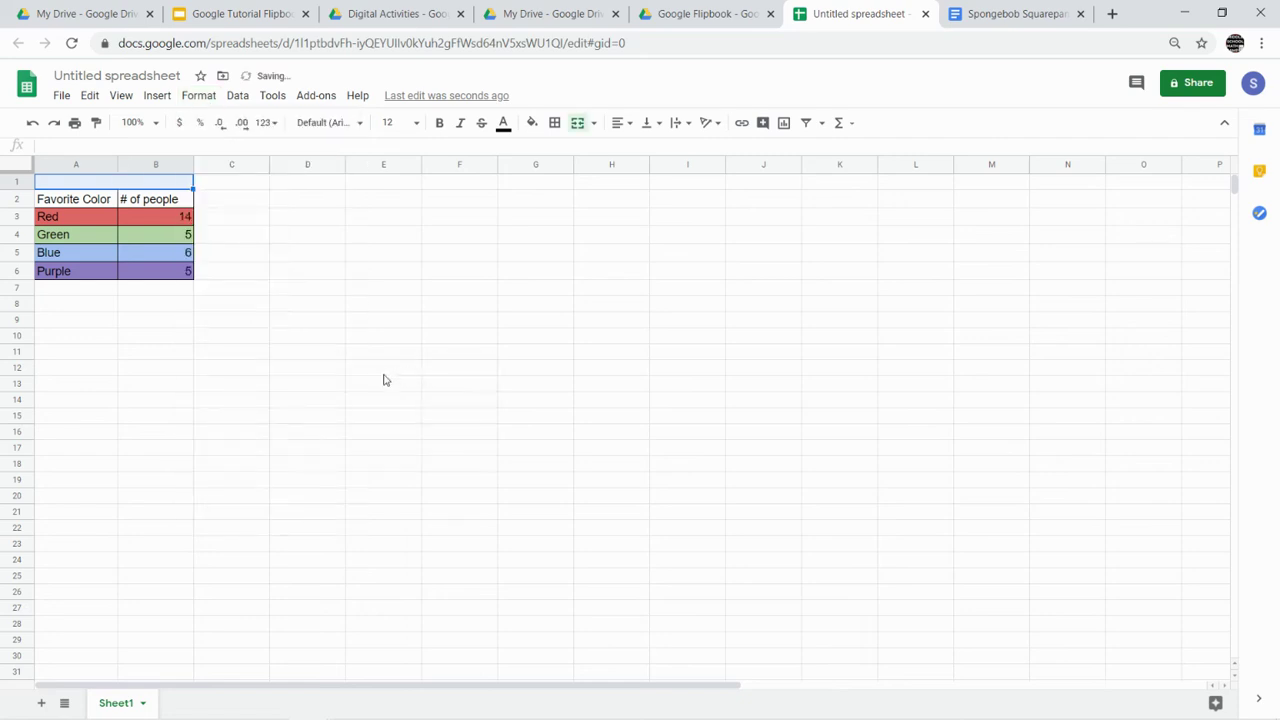
# - Enter the title 'What's Your Favorite Color?' in the merged cell, bold at size 18
pyautogui.doubleClick(173, 185)
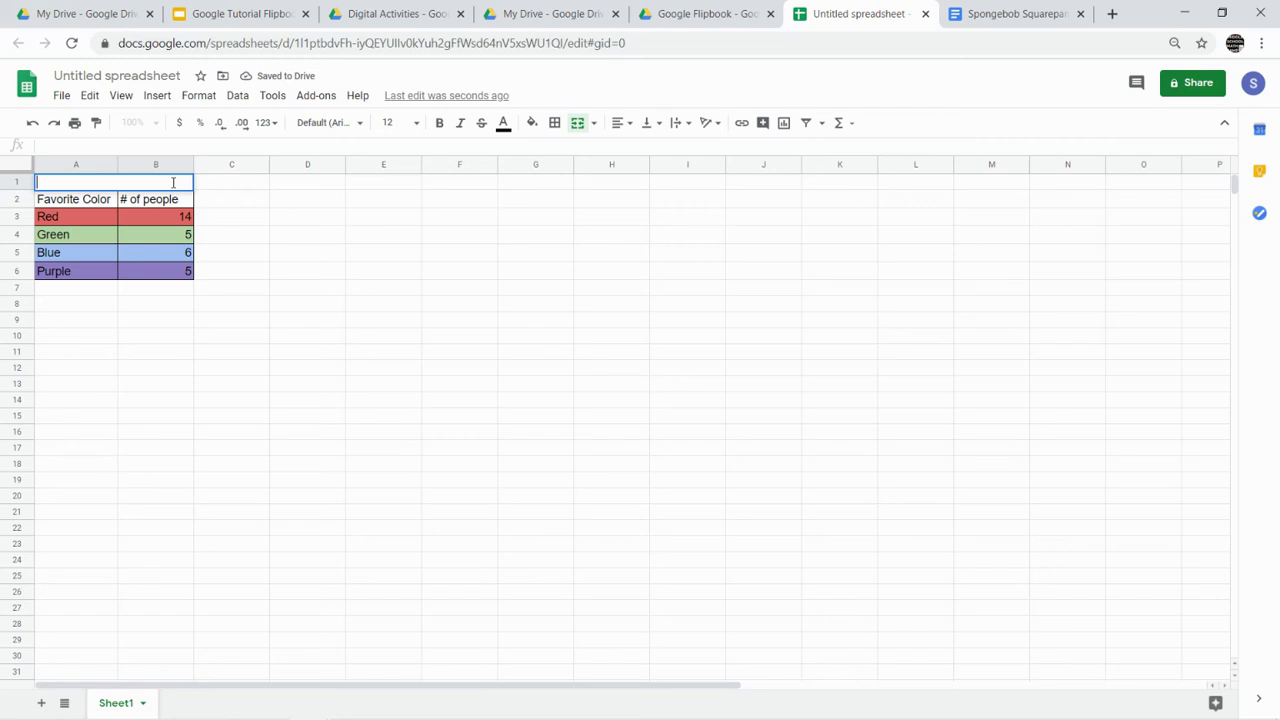
pyautogui.write("What's Your")
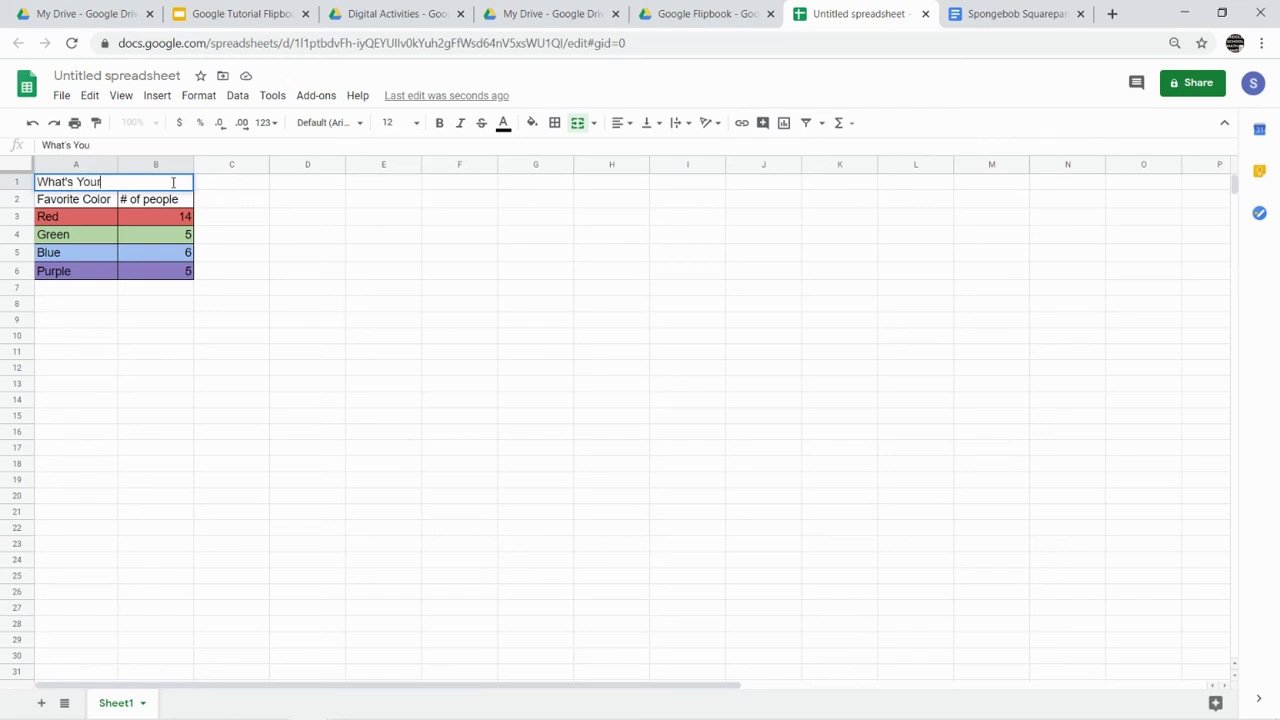
pyautogui.write(' Favorite Color?')
pyautogui.tripleClick(176, 182)
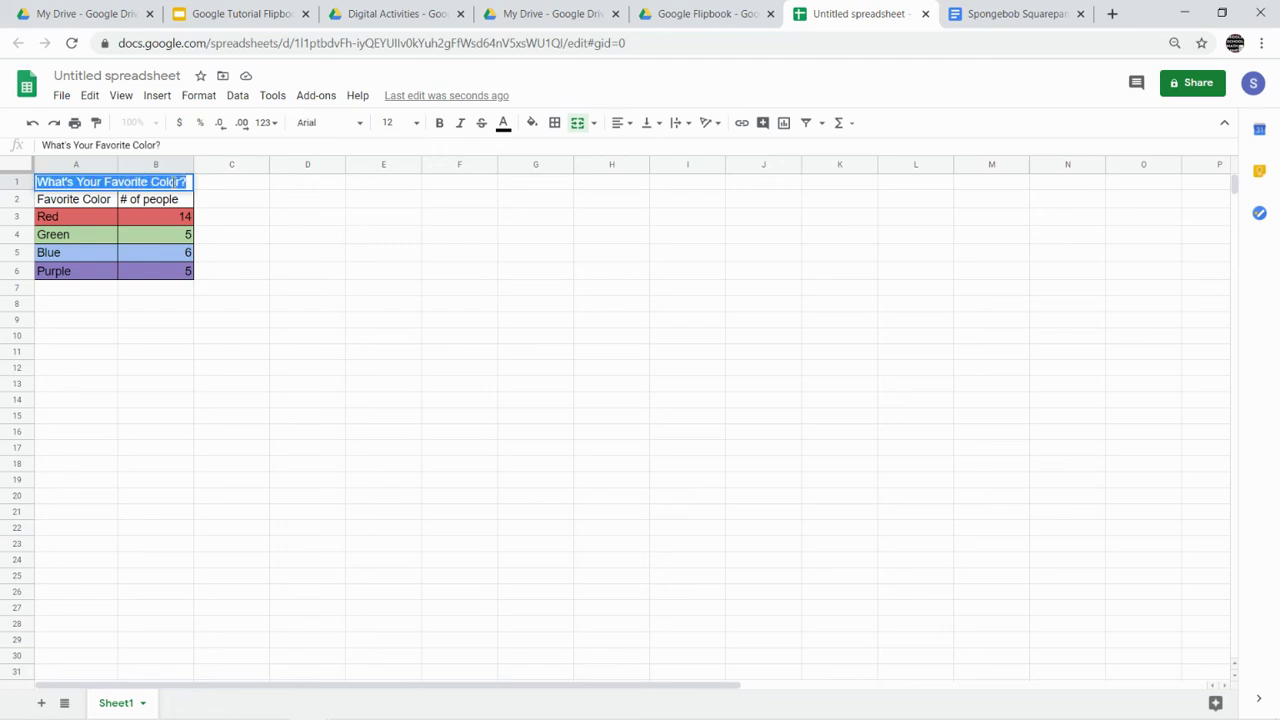
pyautogui.click(438, 124)
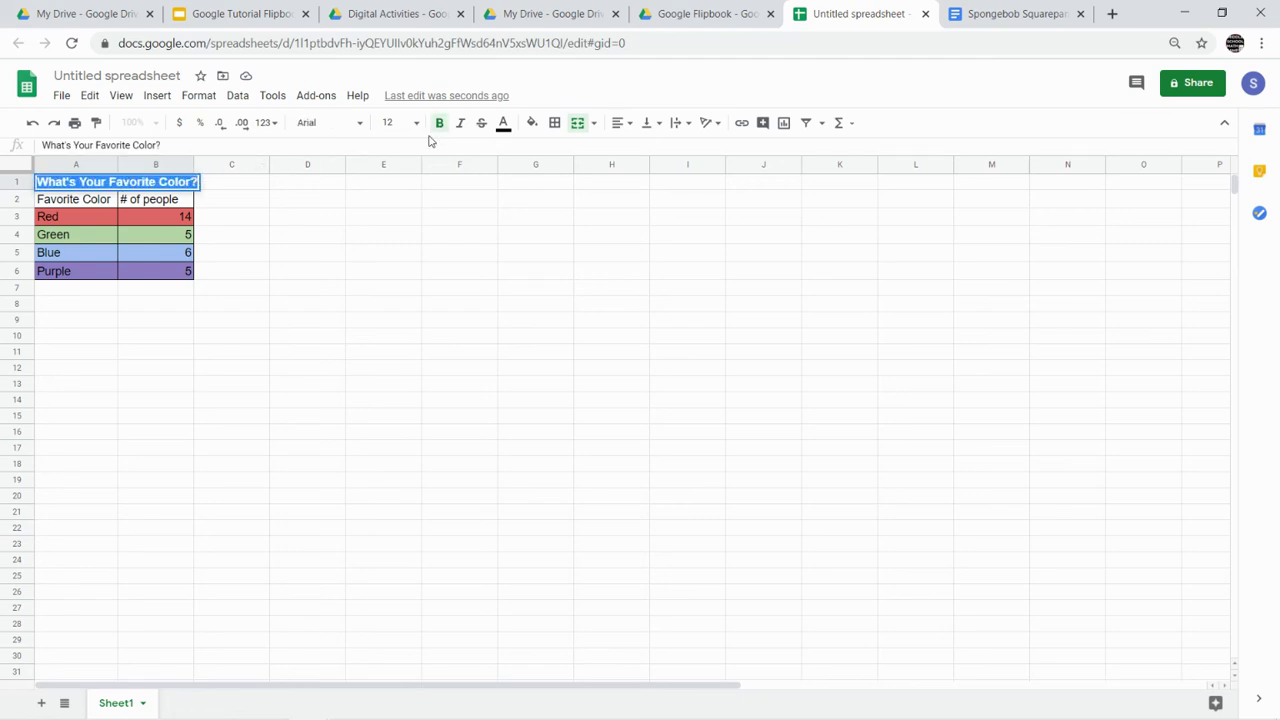
pyautogui.click(416, 124)
pyautogui.click(395, 342)
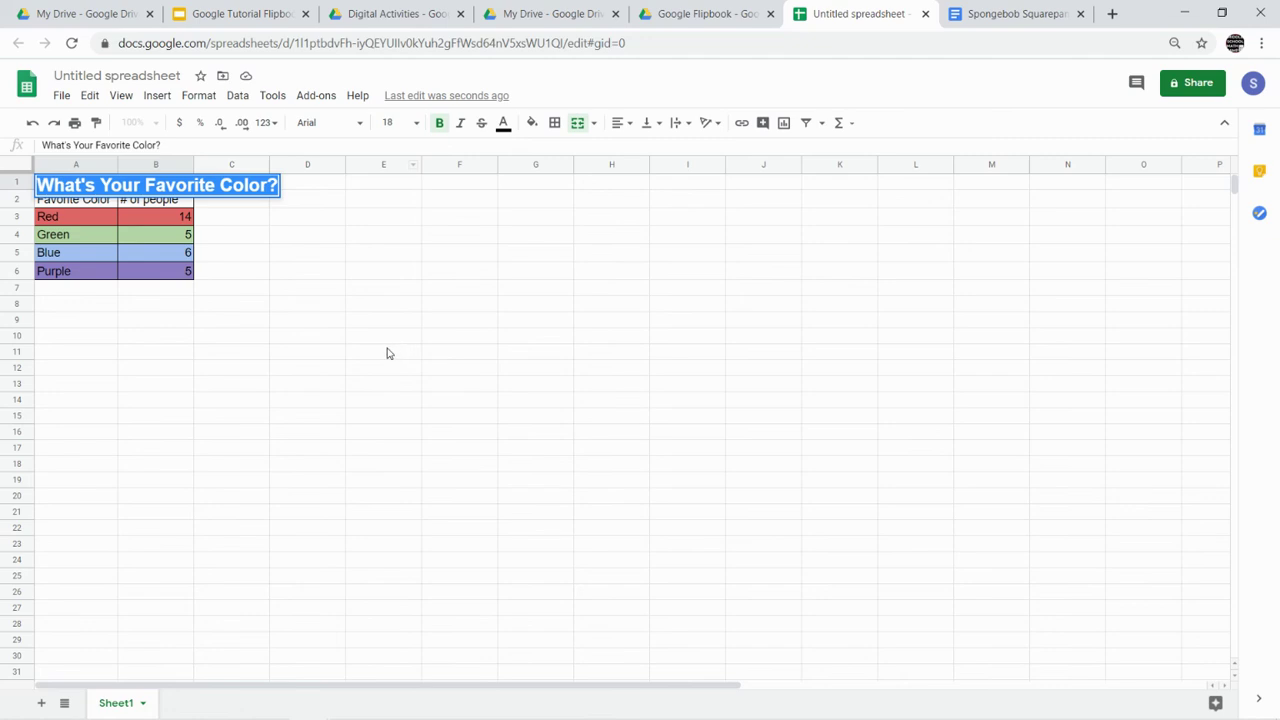
pyautogui.click(298, 300)
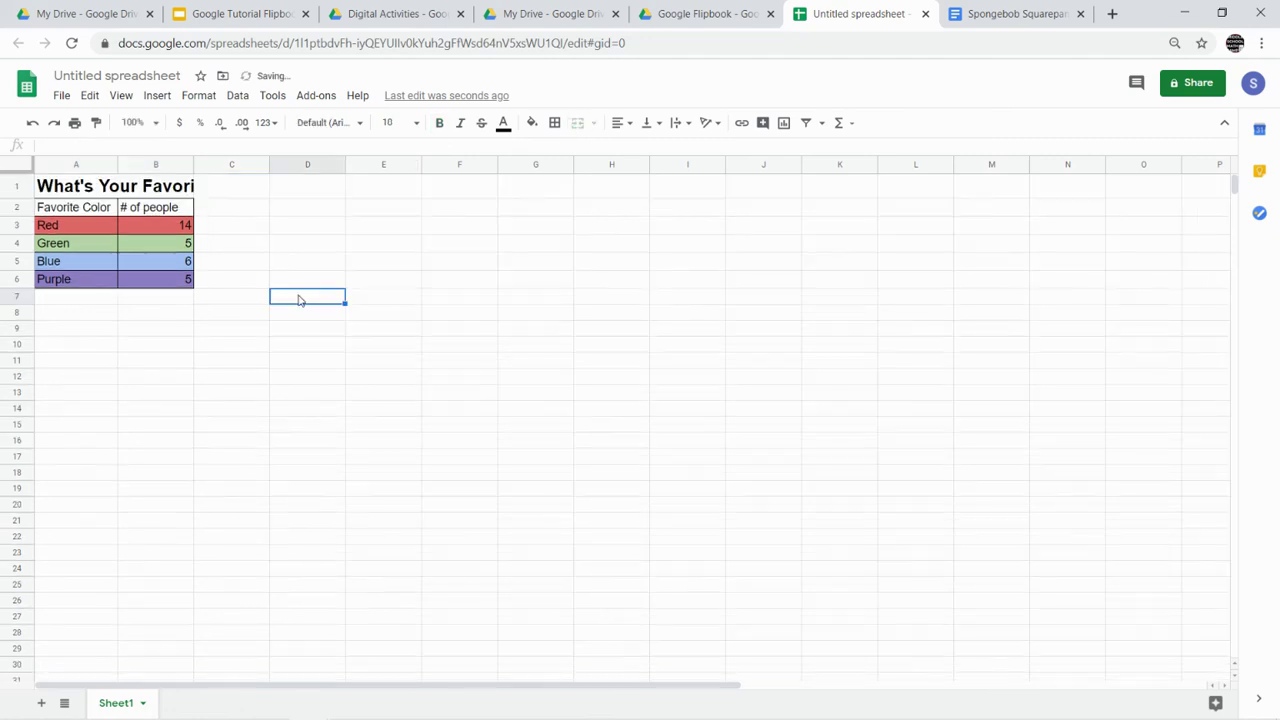
# - Widen columns A and B so 'What's Your Favorite Color?' fits fully in the merged cell
pyautogui.click(172, 195)
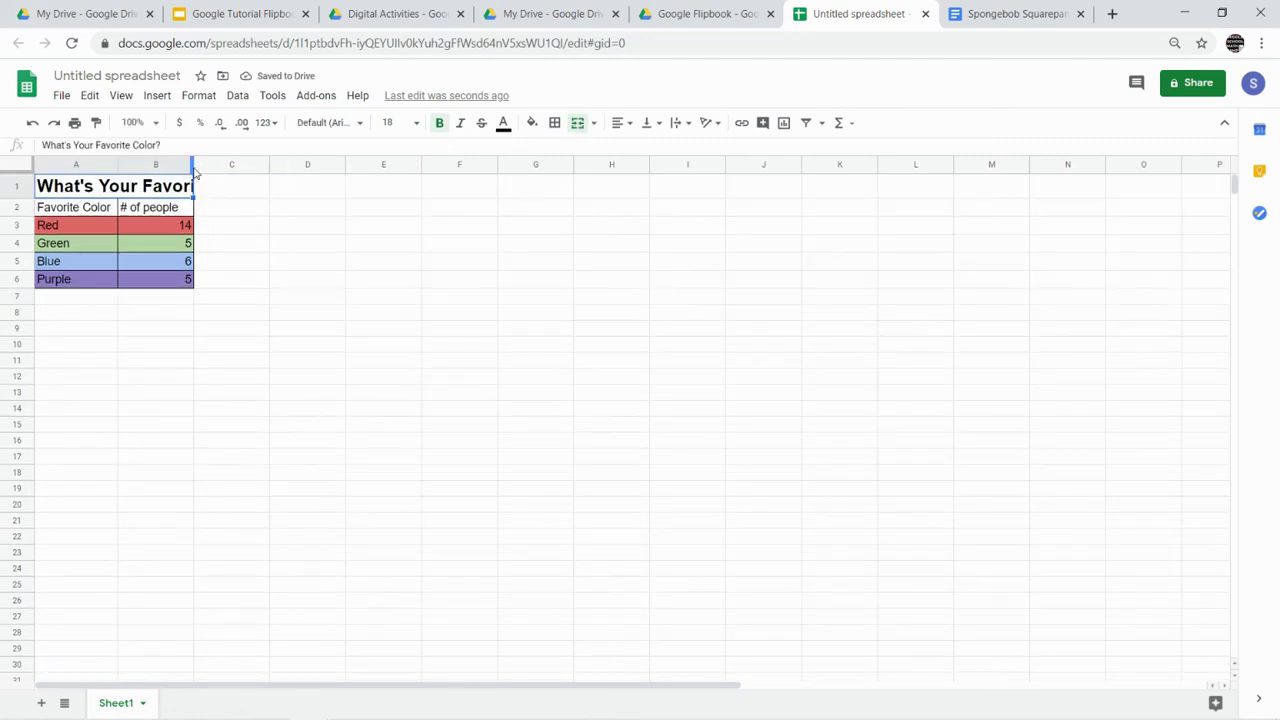
pyautogui.moveTo(193, 172); pyautogui.dragTo(279, 165)
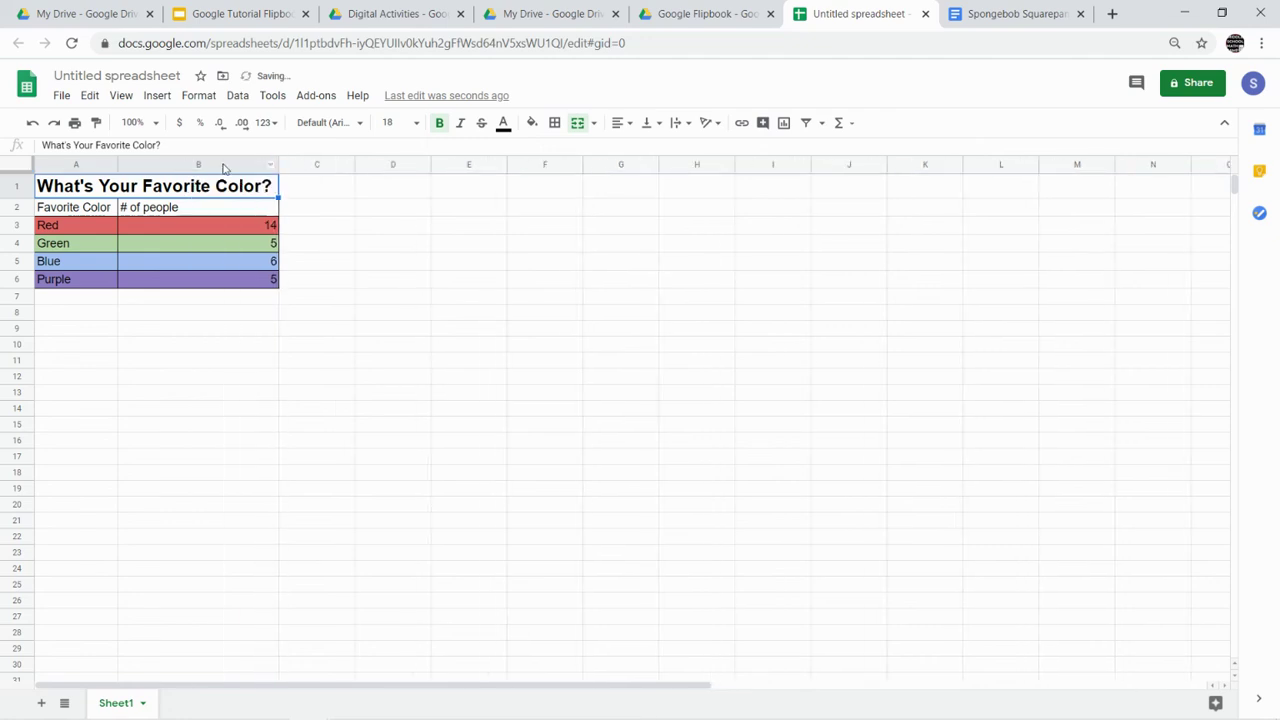
pyautogui.moveTo(124, 164); pyautogui.dragTo(156, 164)
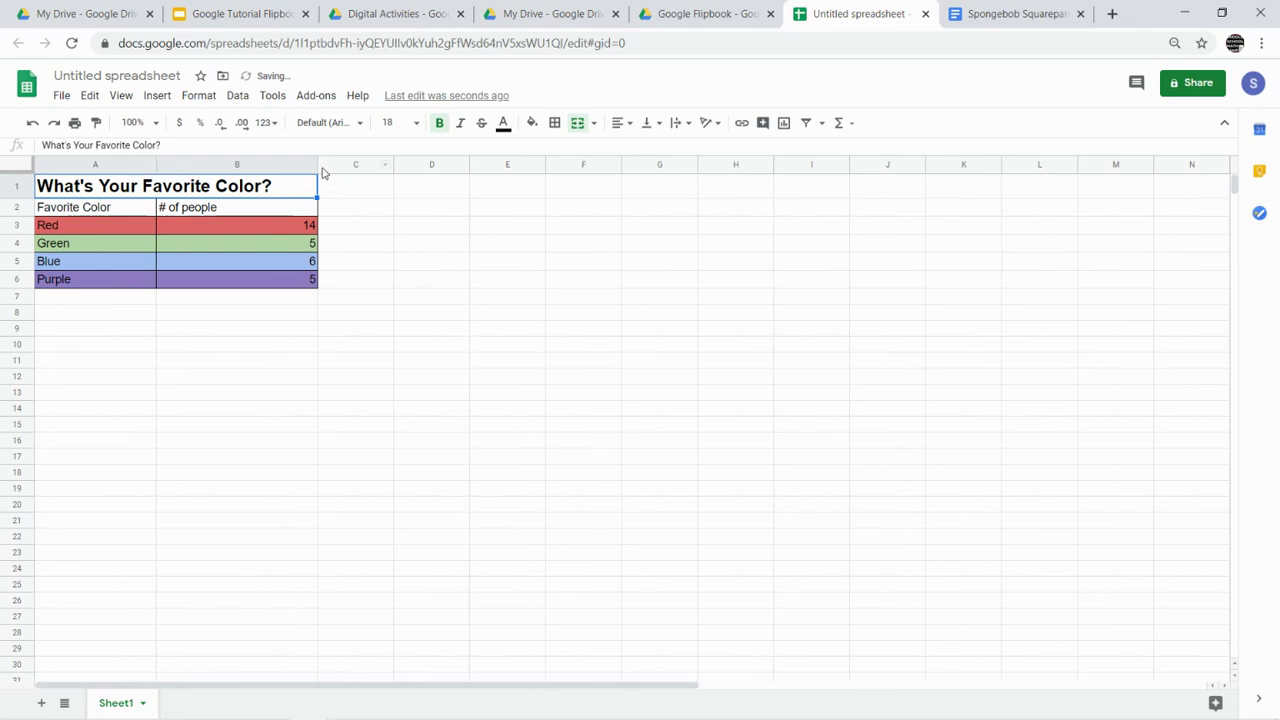
pyautogui.moveTo(317, 164); pyautogui.dragTo(277, 164)
pyautogui.click(388, 252)
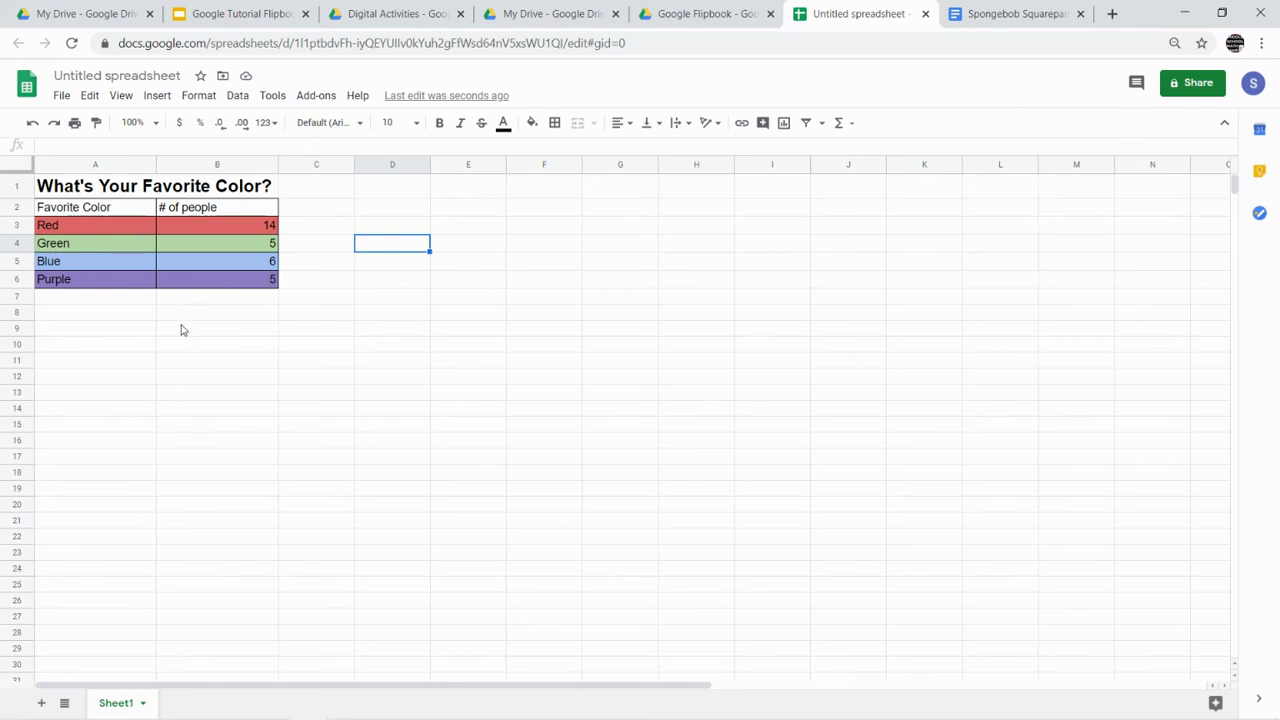
# - Chart the A2:B6 data, trying a column chart before settling on a pie chart
pyautogui.click(123, 213)
pyautogui.moveTo(123, 213); pyautogui.dragTo(200, 284)
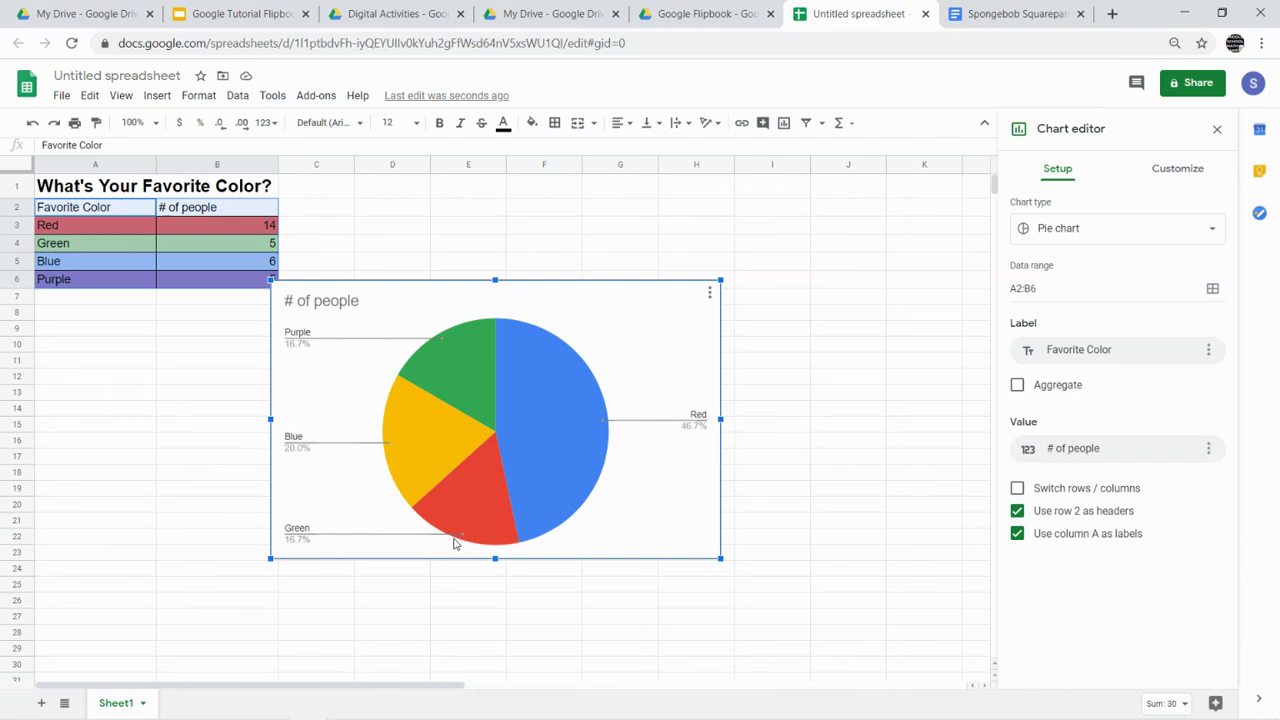
pyautogui.click(1118, 238)
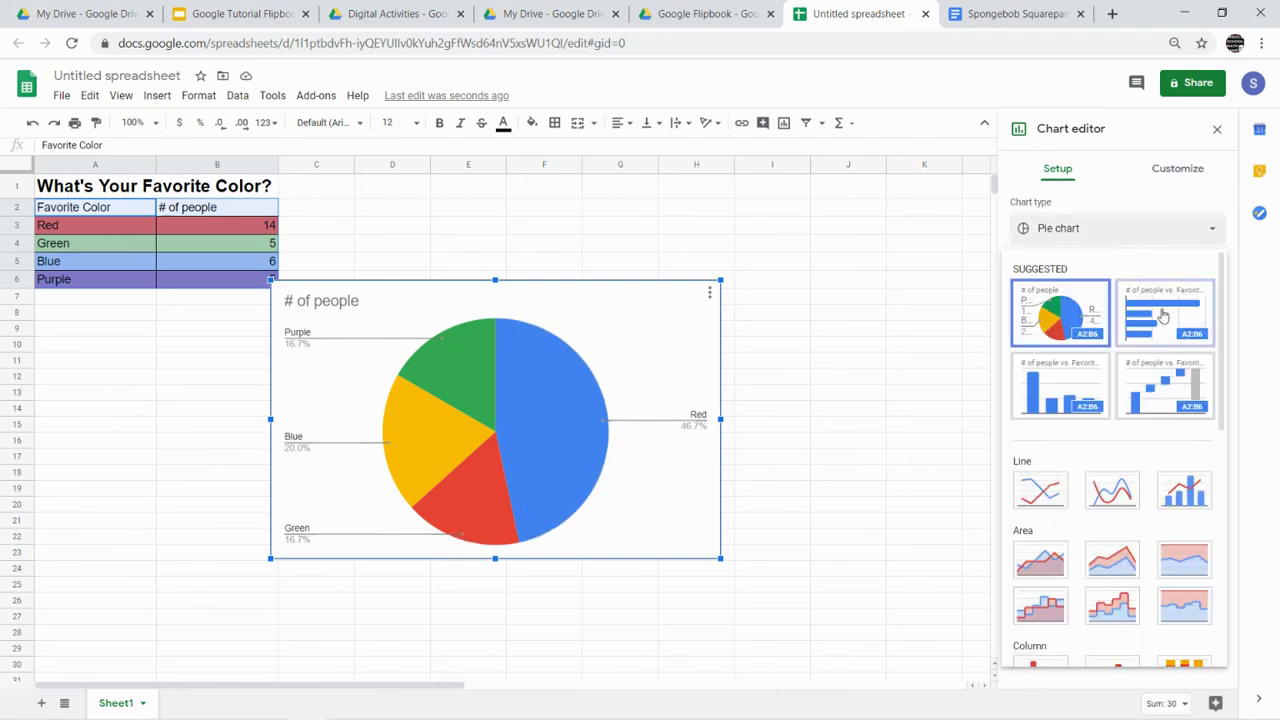
pyautogui.click(1150, 232)
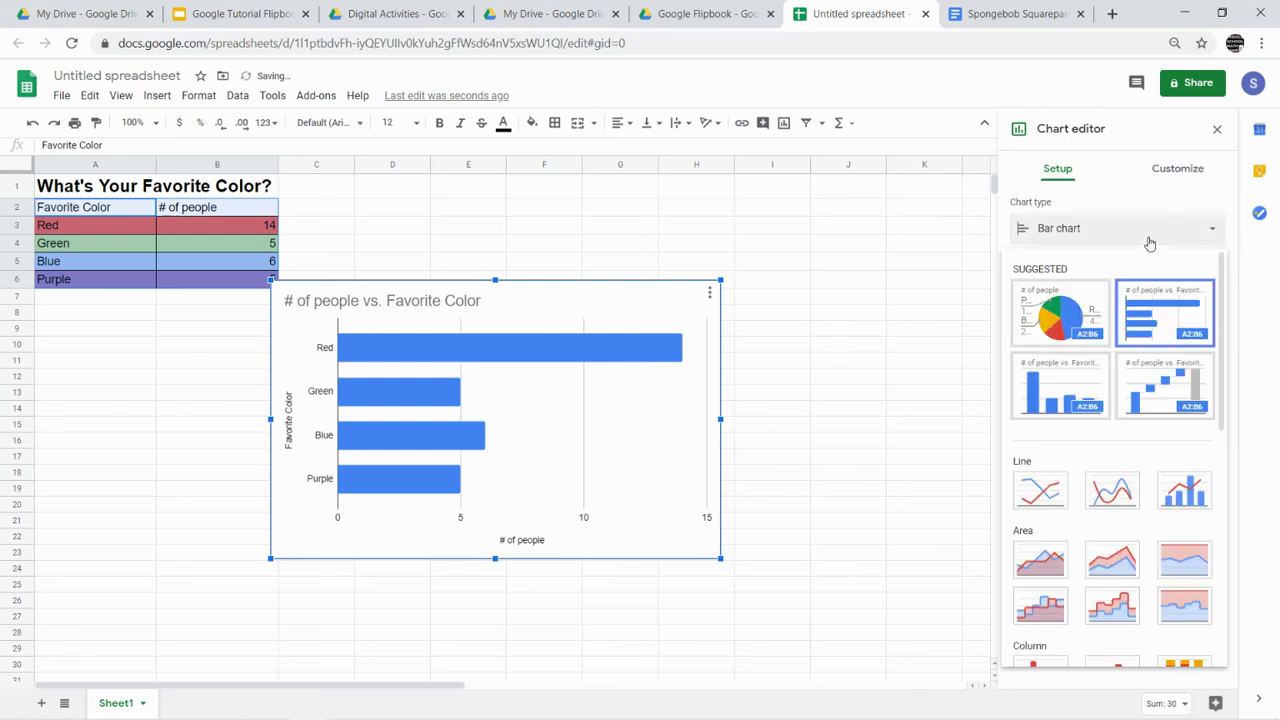
pyautogui.click(1099, 390)
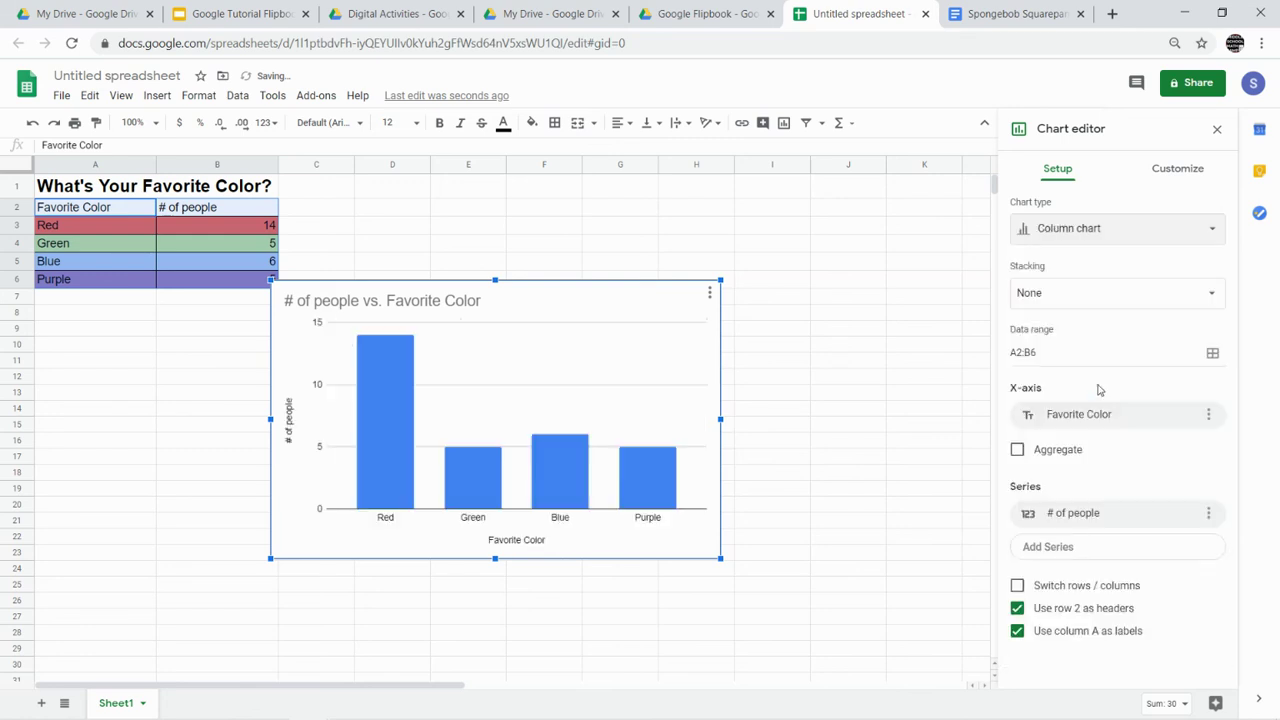
pyautogui.click(1131, 238)
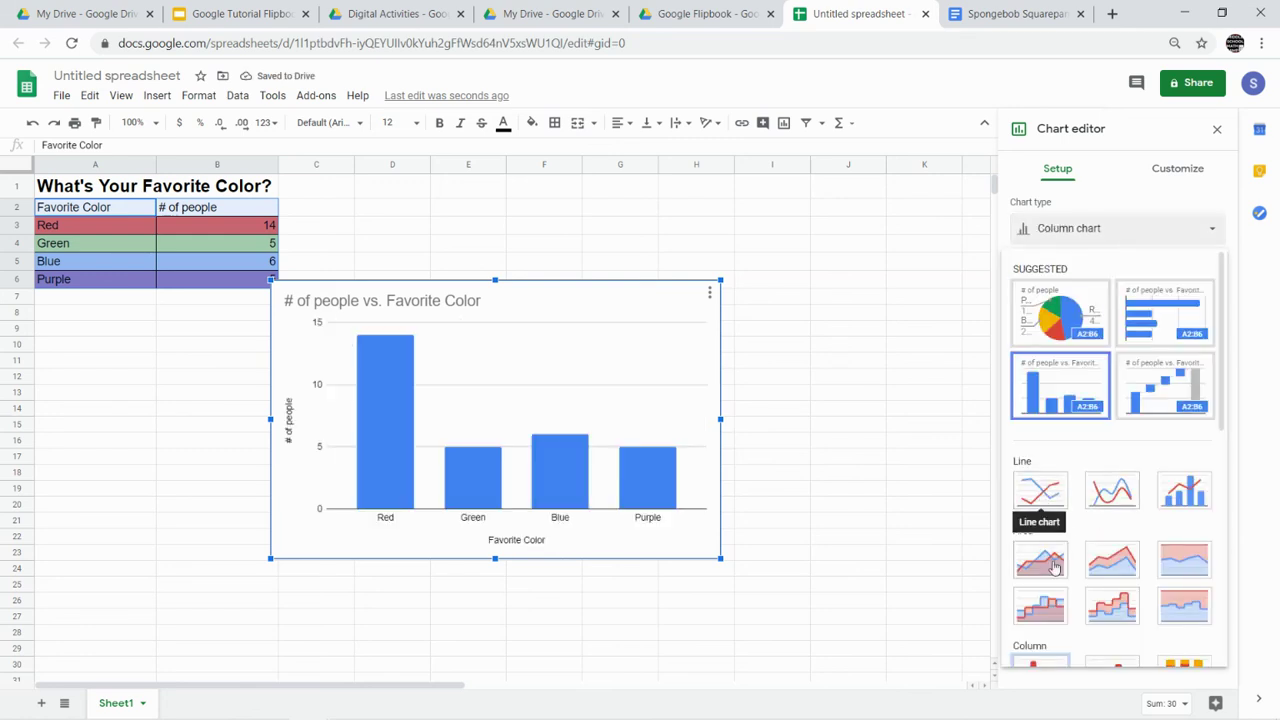
pyautogui.click(1047, 318)
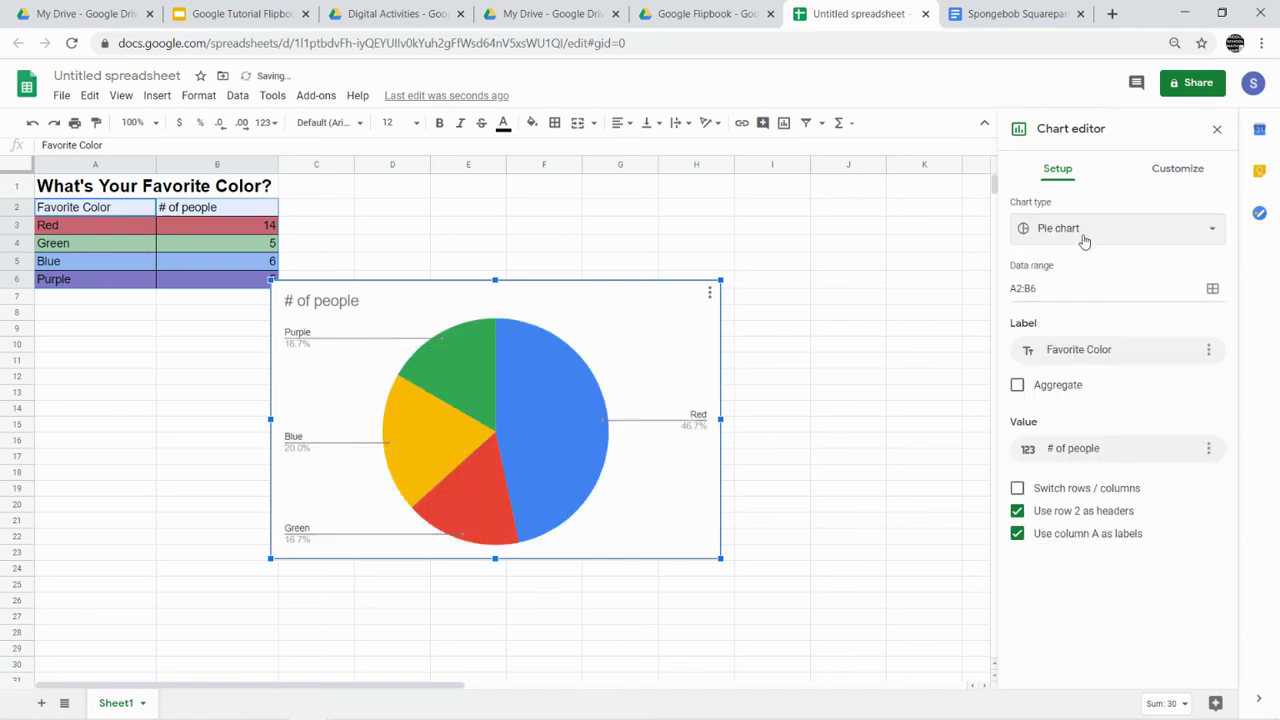
pyautogui.click(1084, 236)
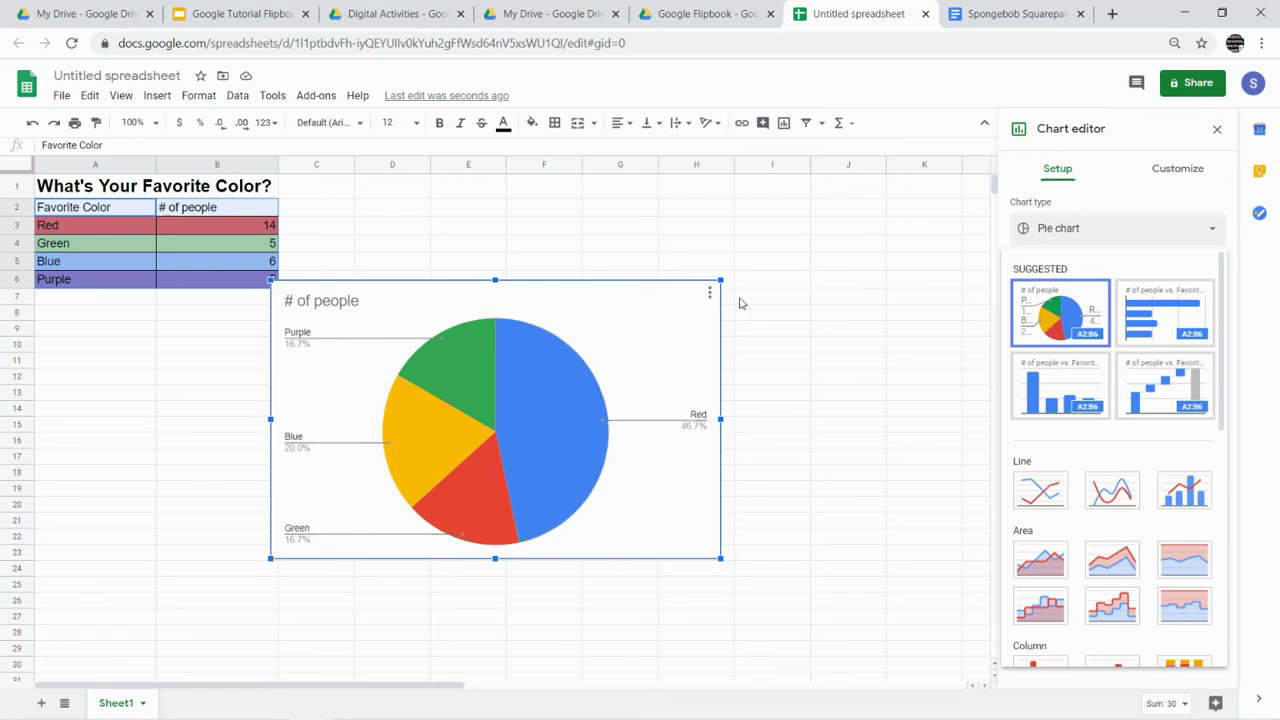
# - Look through the chart style, pie chart and pie slice settings in Customize
pyautogui.click(1156, 175)
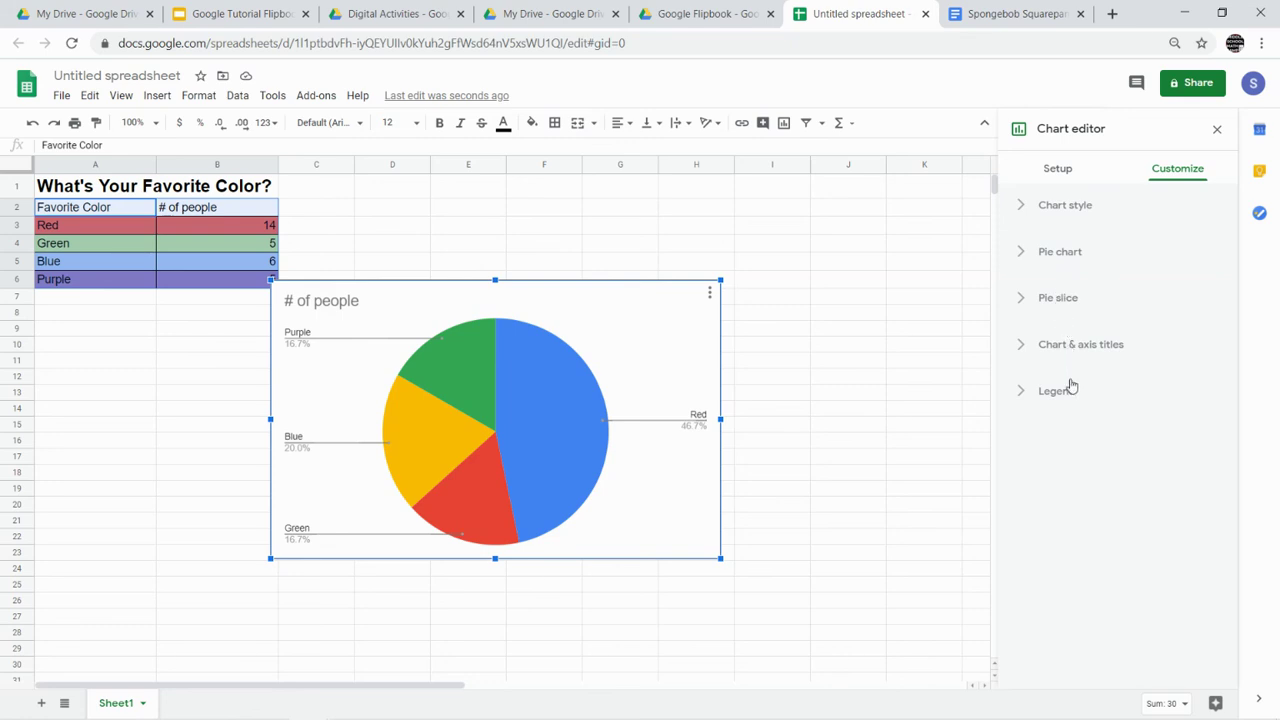
pyautogui.click(1018, 206)
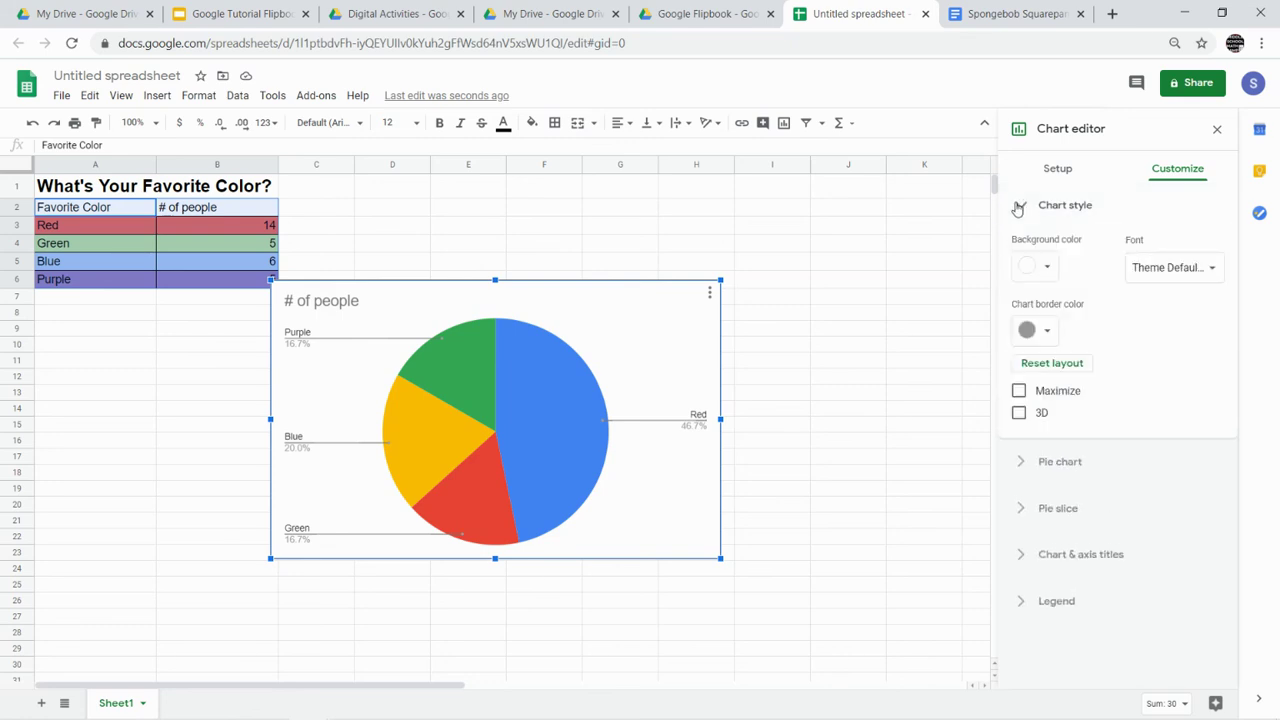
pyautogui.click(1018, 206)
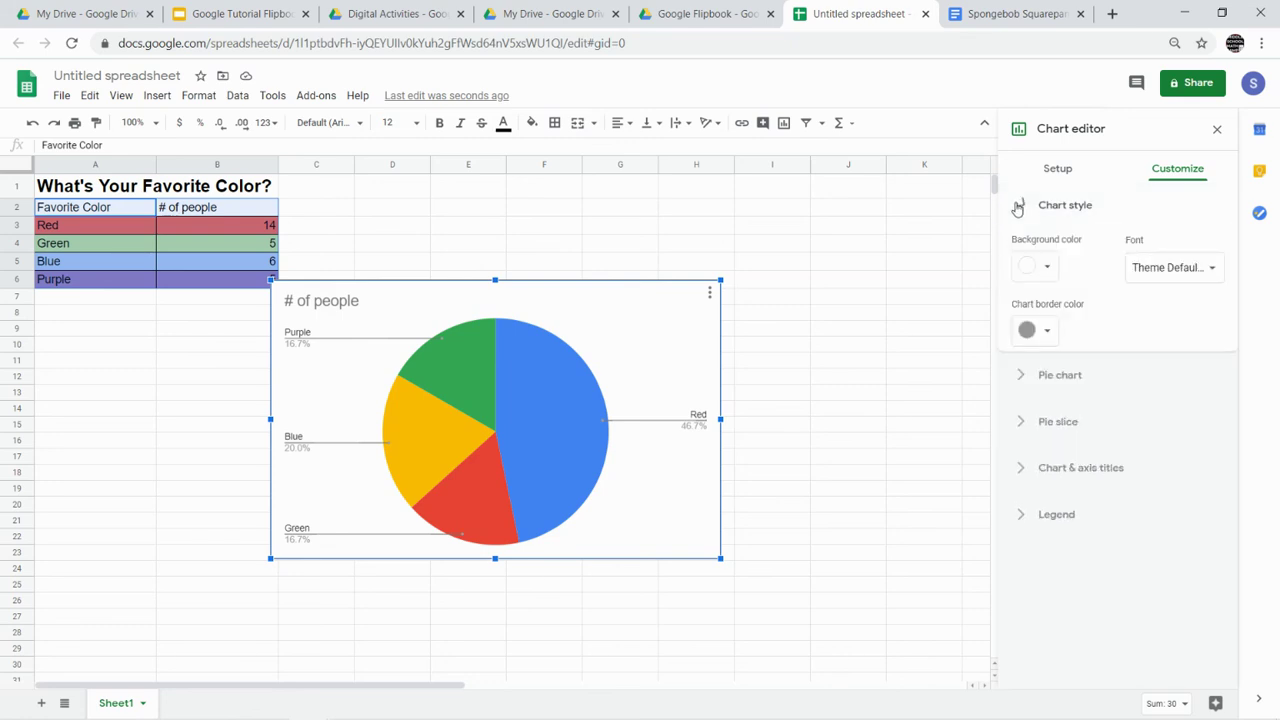
pyautogui.click(1022, 253)
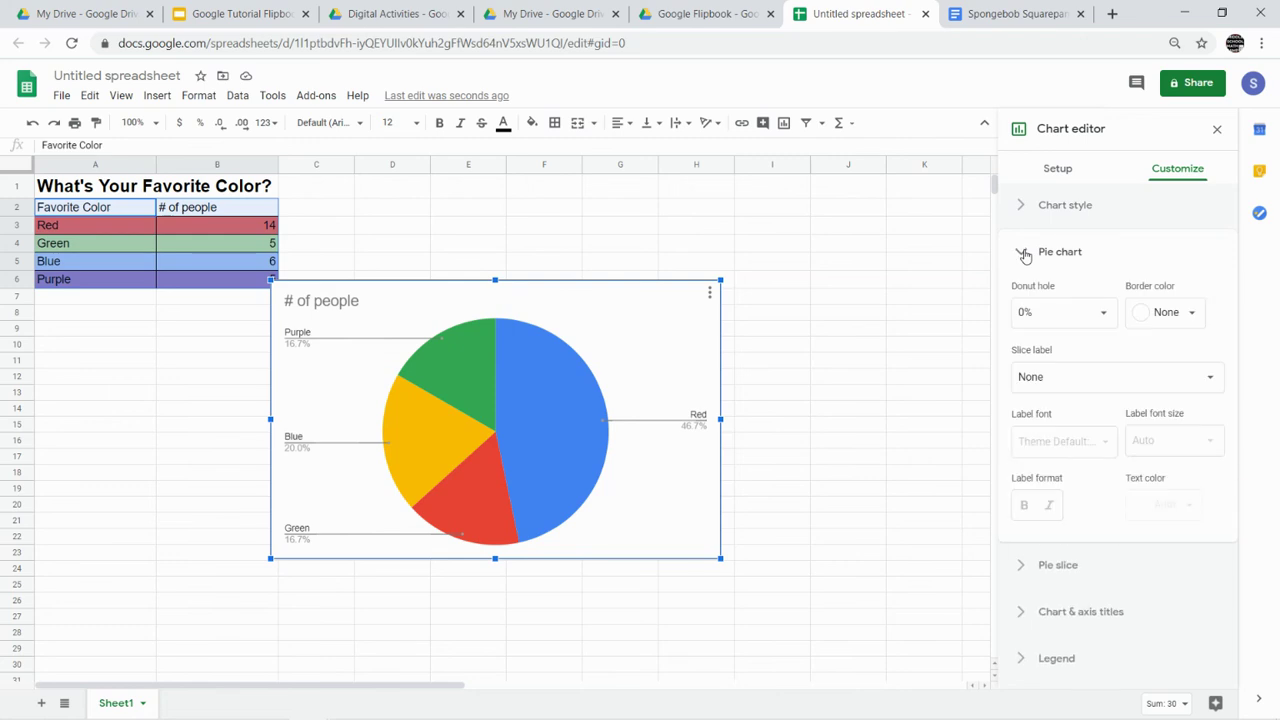
pyautogui.click(1023, 254)
pyautogui.click(1029, 302)
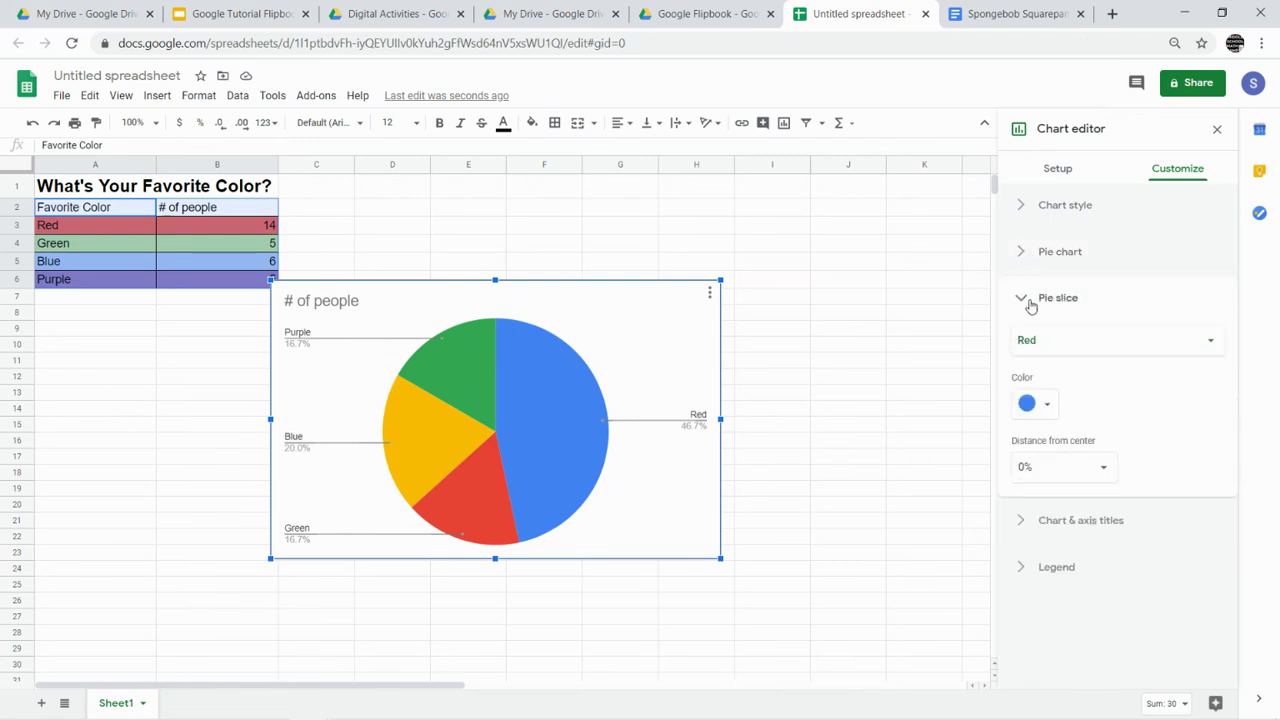
pyautogui.click(1029, 303)
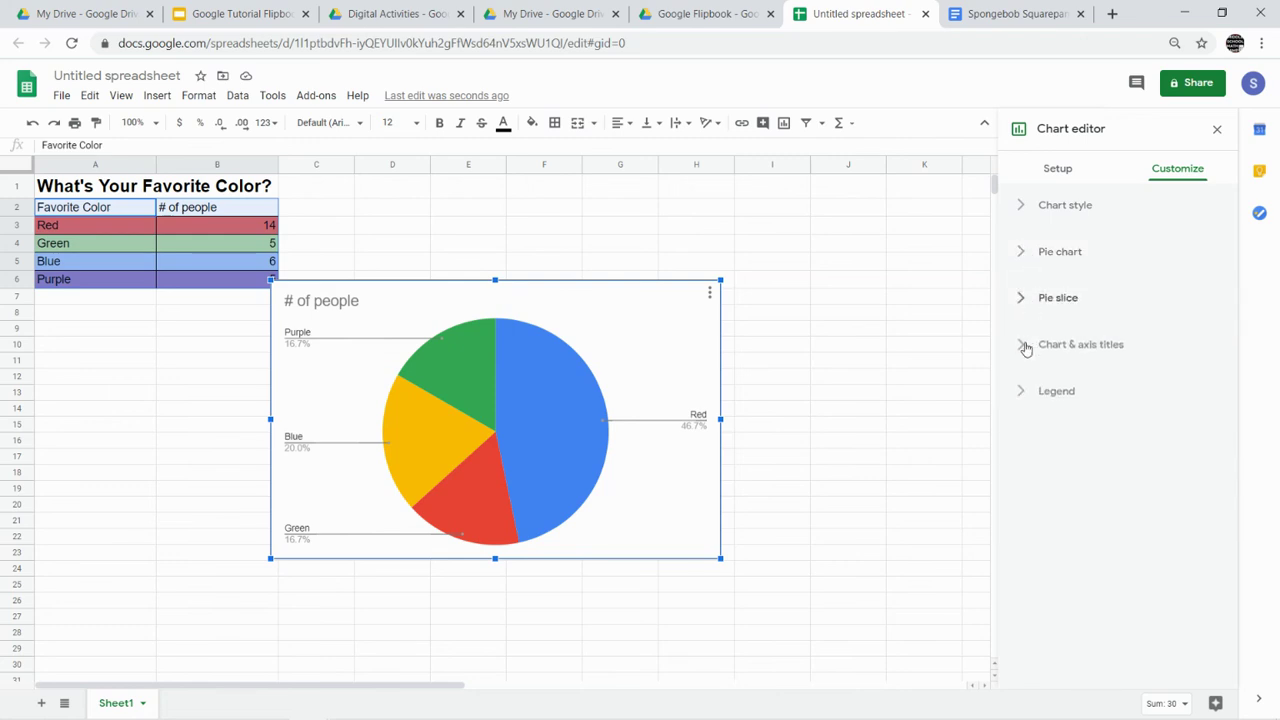
# - Retitle the chart 'What's Your Favorite Color?' in bold and close the chart editor
pyautogui.click(1026, 346)
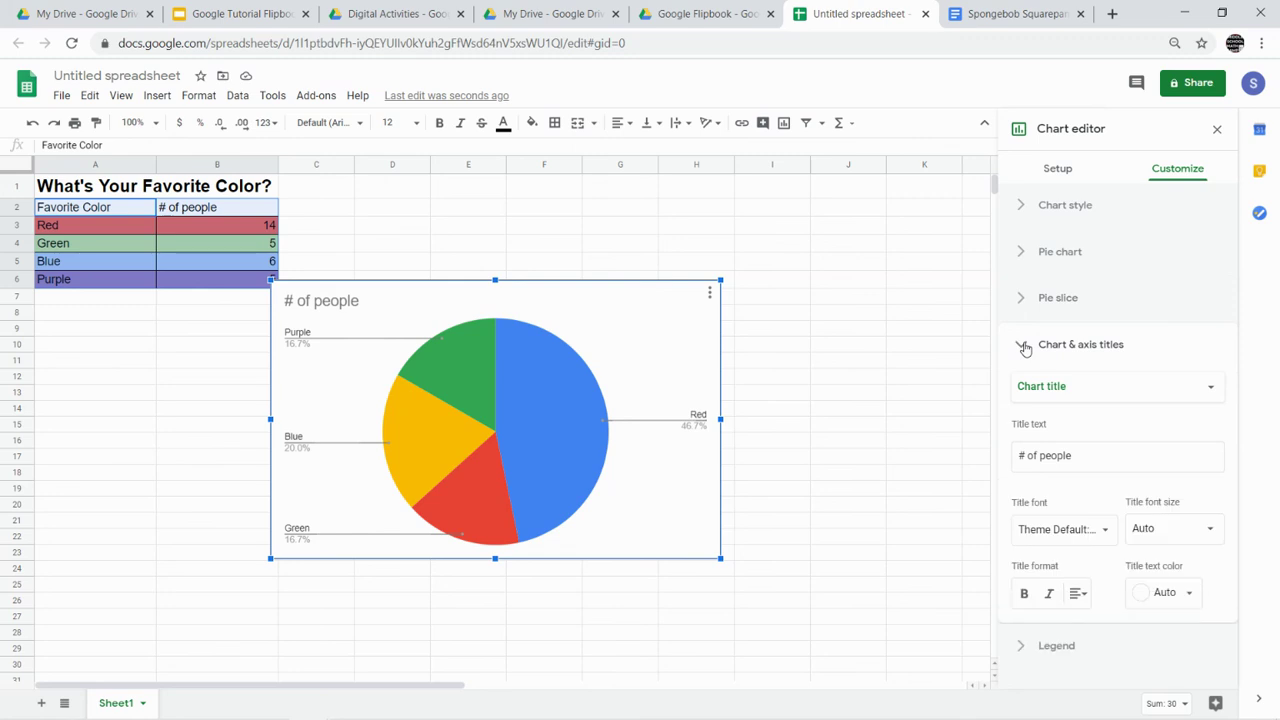
pyautogui.click(1048, 392)
pyautogui.click(1048, 388)
pyautogui.tripleClick(1046, 456)
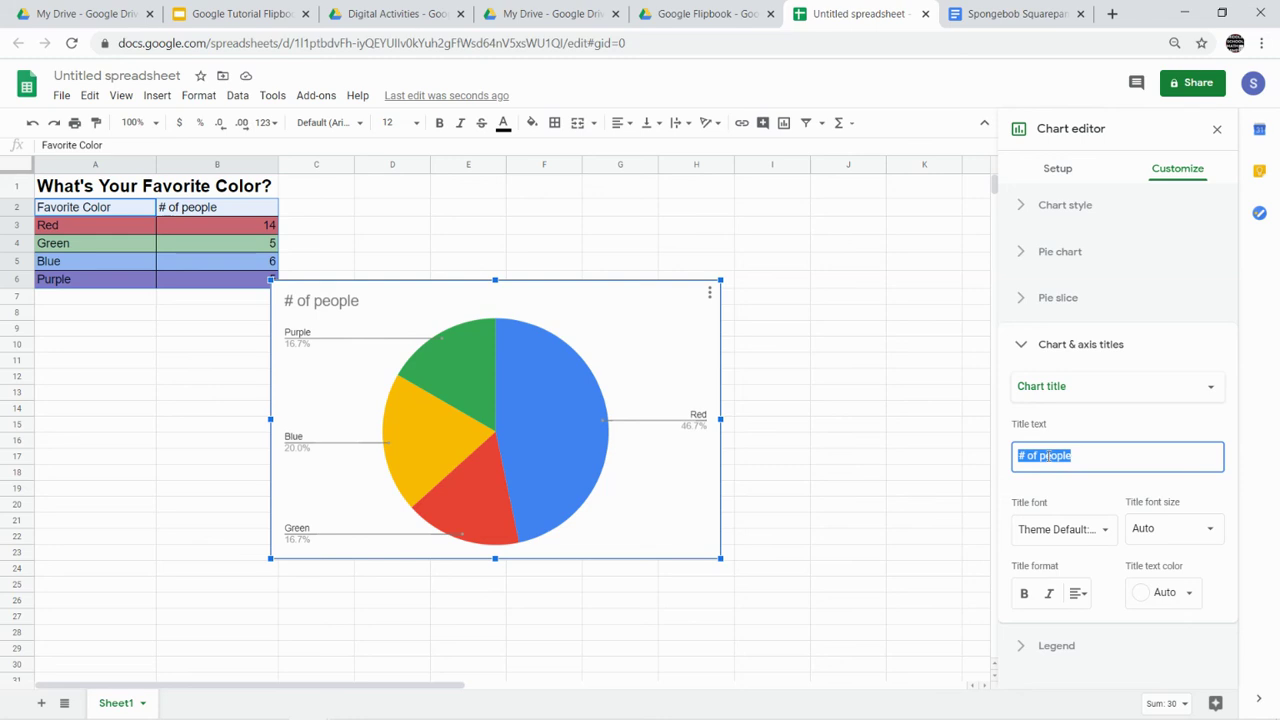
pyautogui.write("What's")
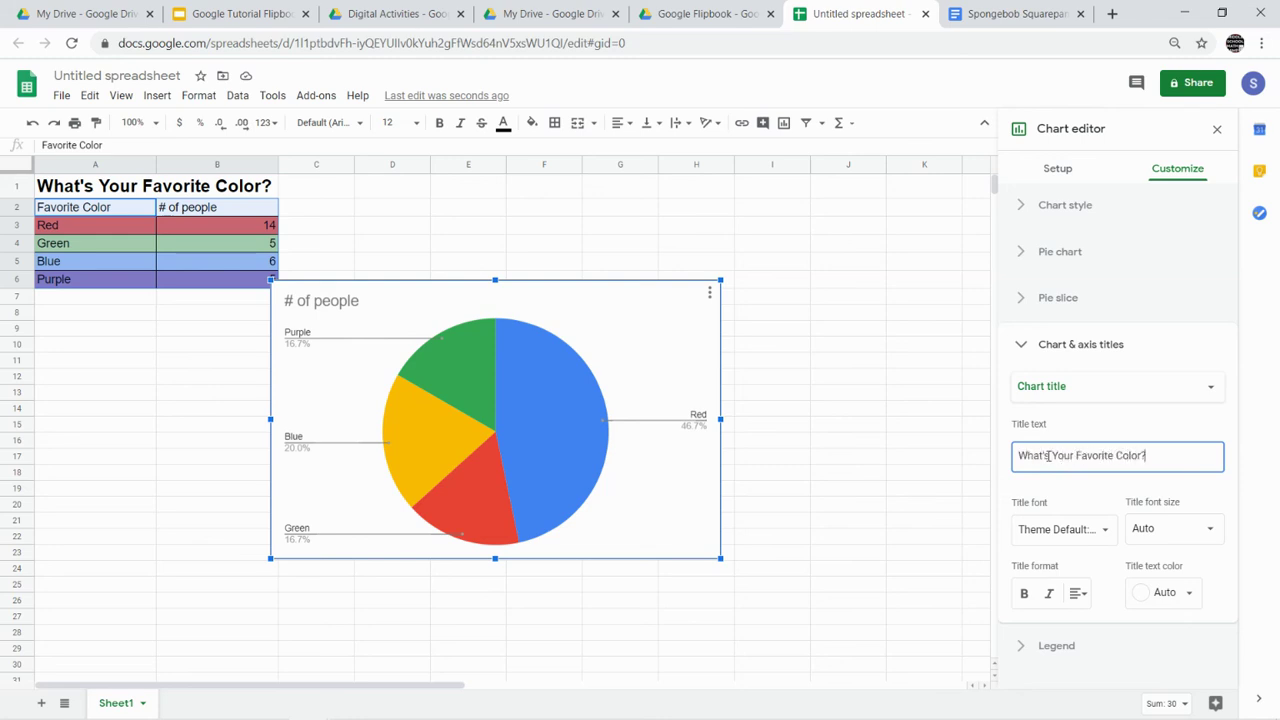
pyautogui.click(1033, 598)
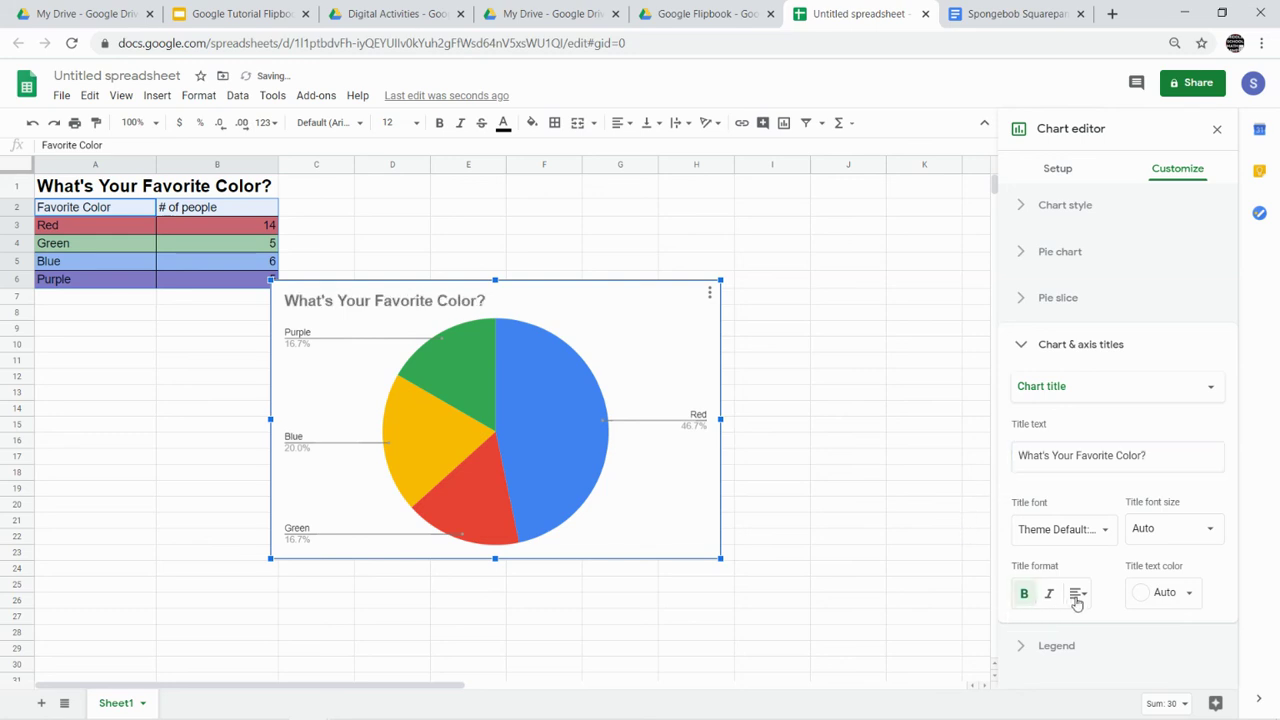
pyautogui.click(912, 478)
# - Move the pie chart up beside the table
pyautogui.click(618, 319)
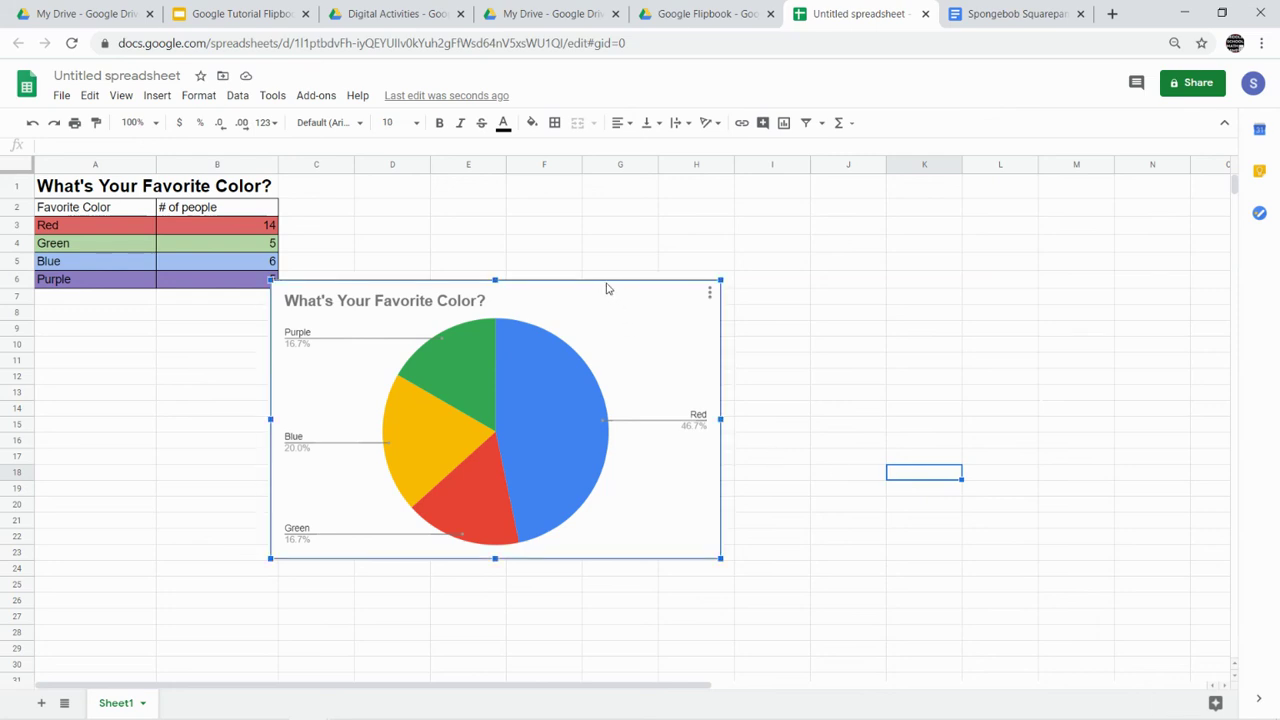
pyautogui.moveTo(608, 286); pyautogui.dragTo(640, 205)
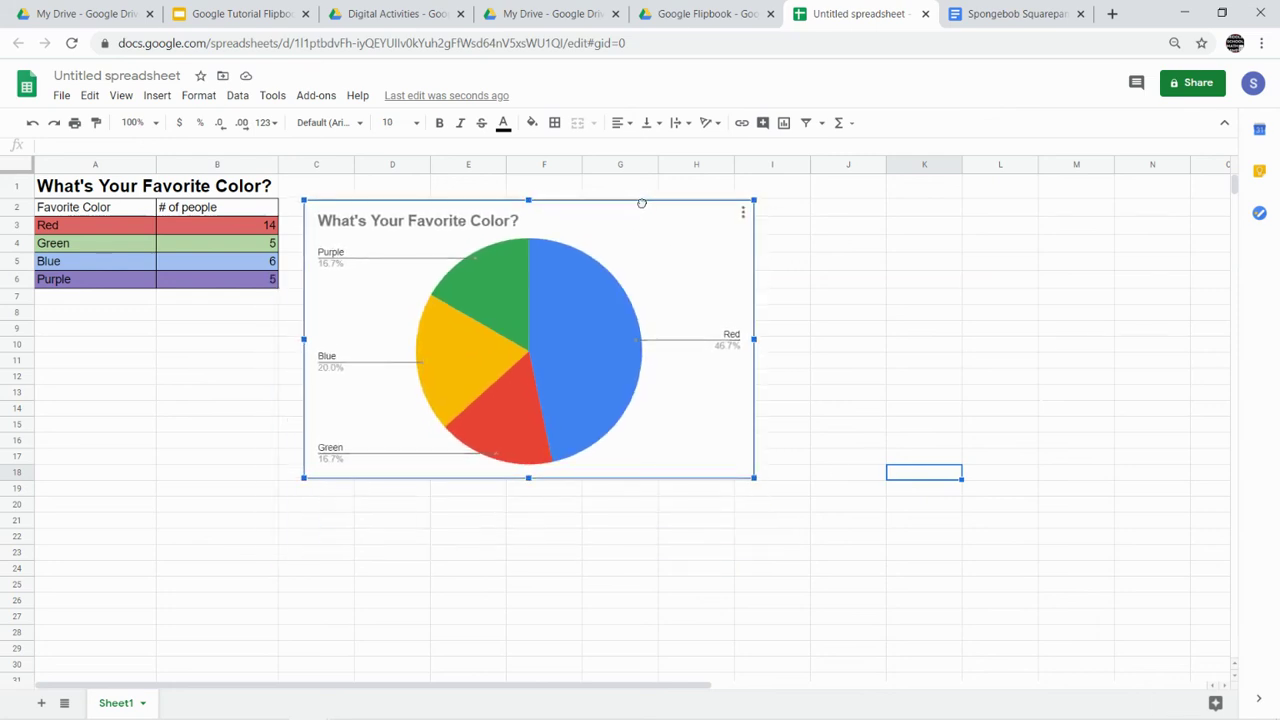
pyautogui.click(848, 284)
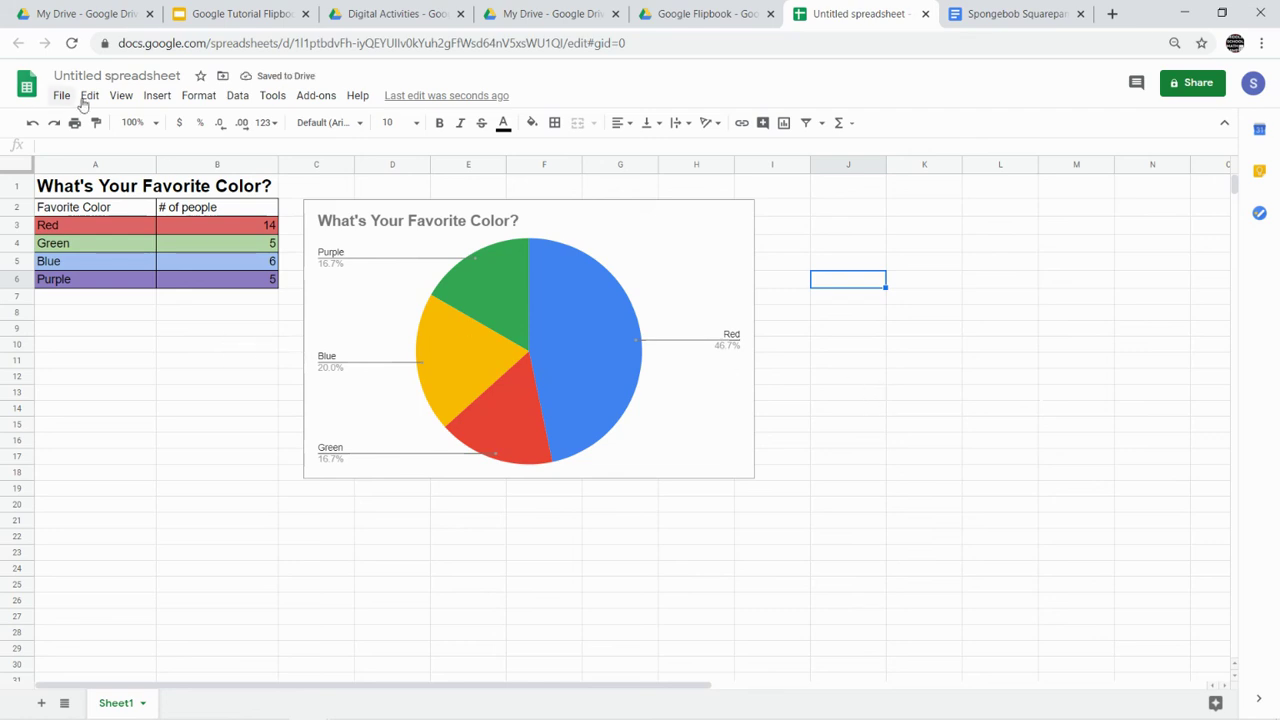
# - Rename the spreadsheet to the student's name plus 'Google Sheets Flipbook Assignment'
pyautogui.click(111, 77)
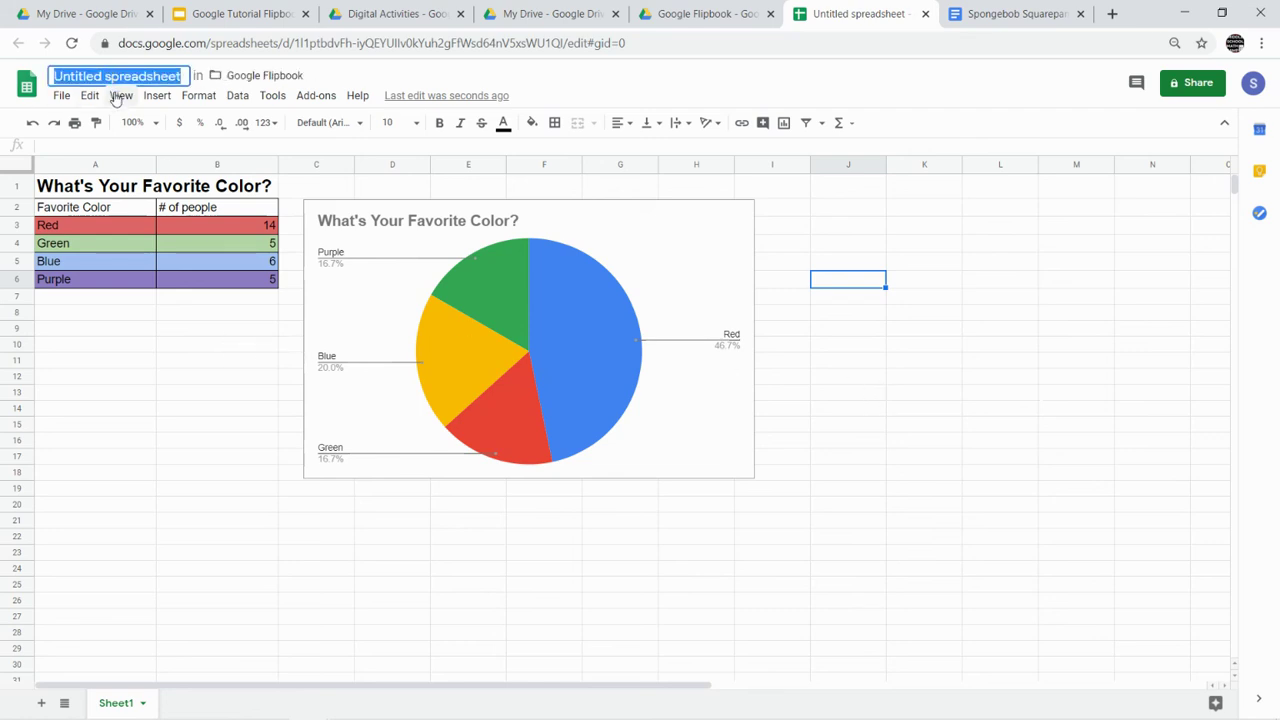
pyautogui.write('S.')
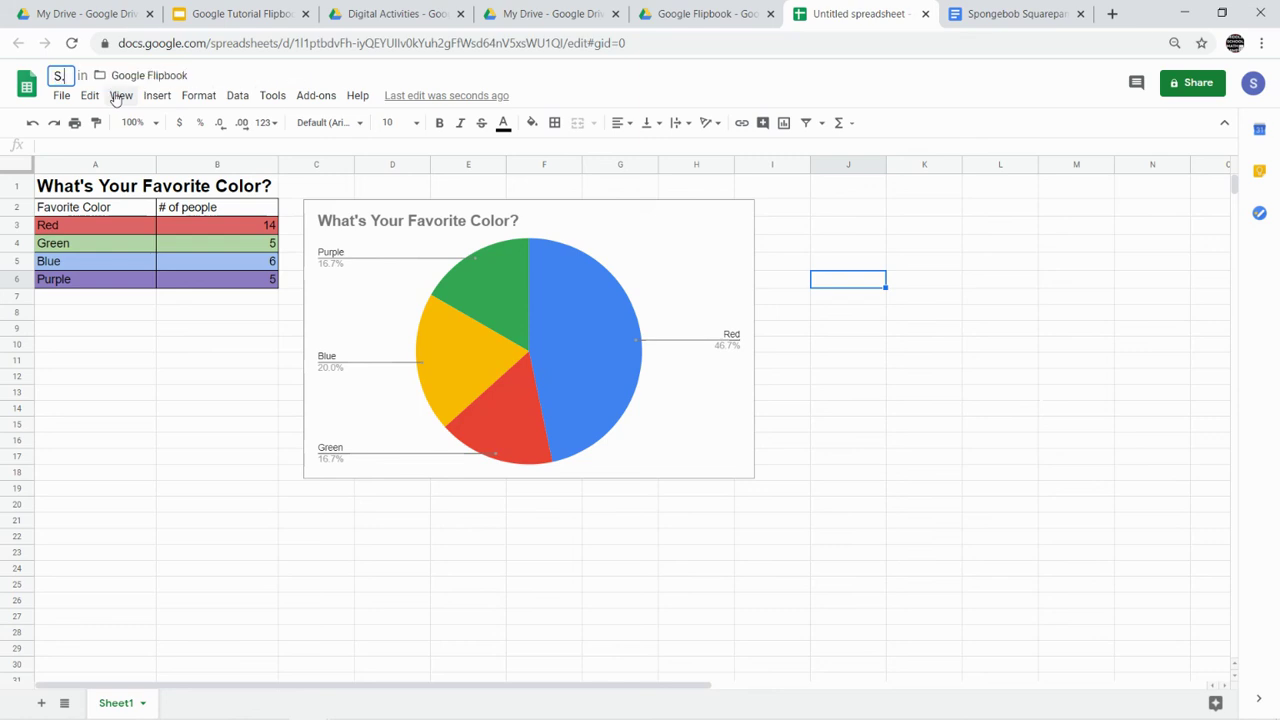
pyautogui.write('Campbell')
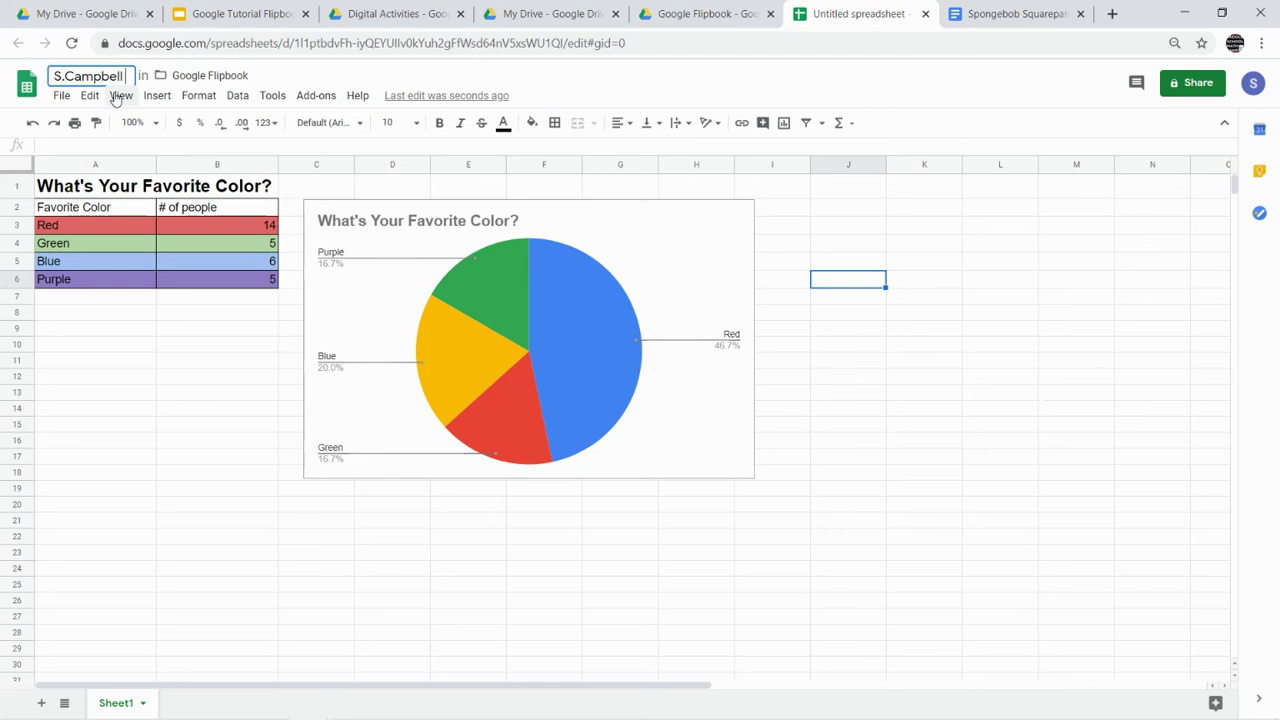
pyautogui.write(' Google Shee')
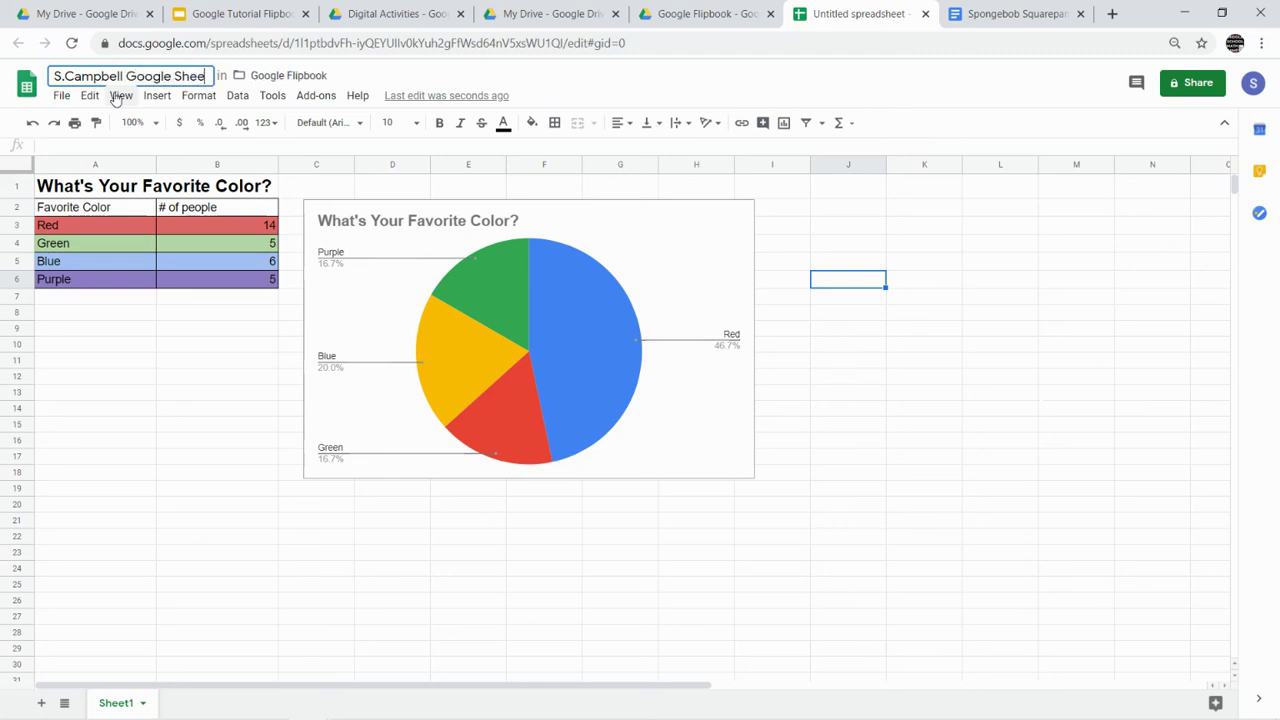
pyautogui.write('ts Flipbook')
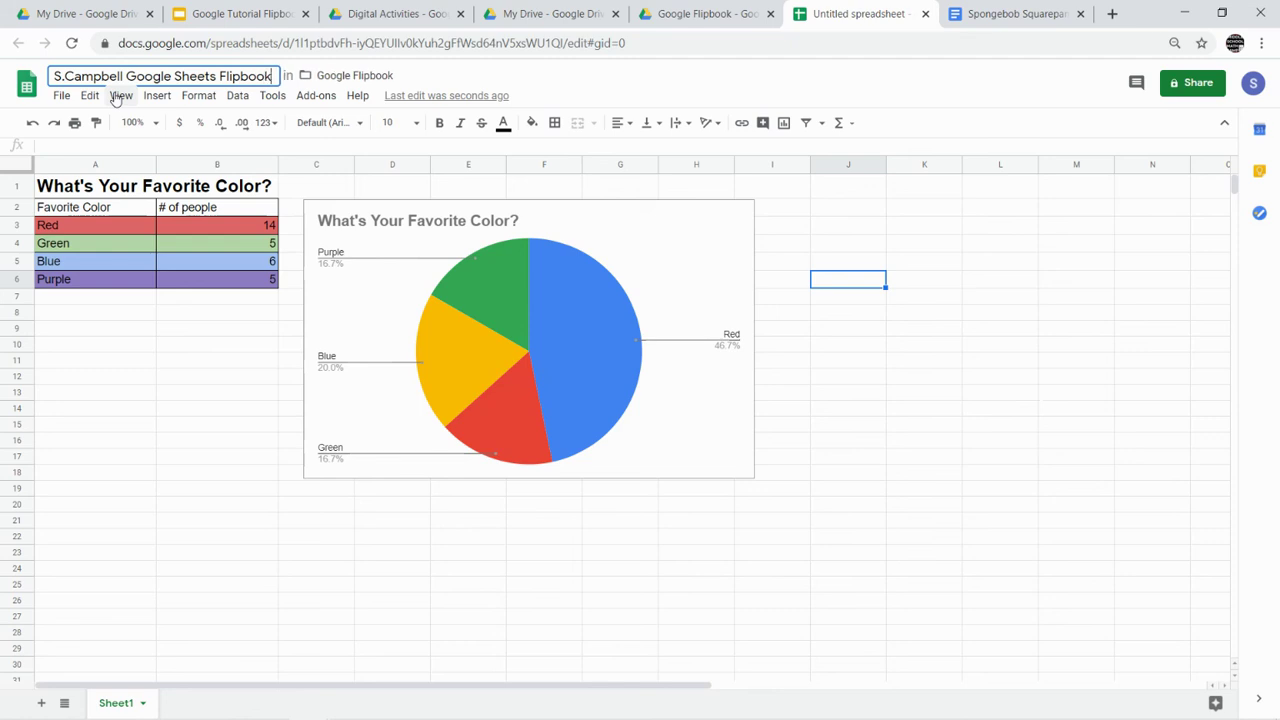
pyautogui.write(' Assignemnt')
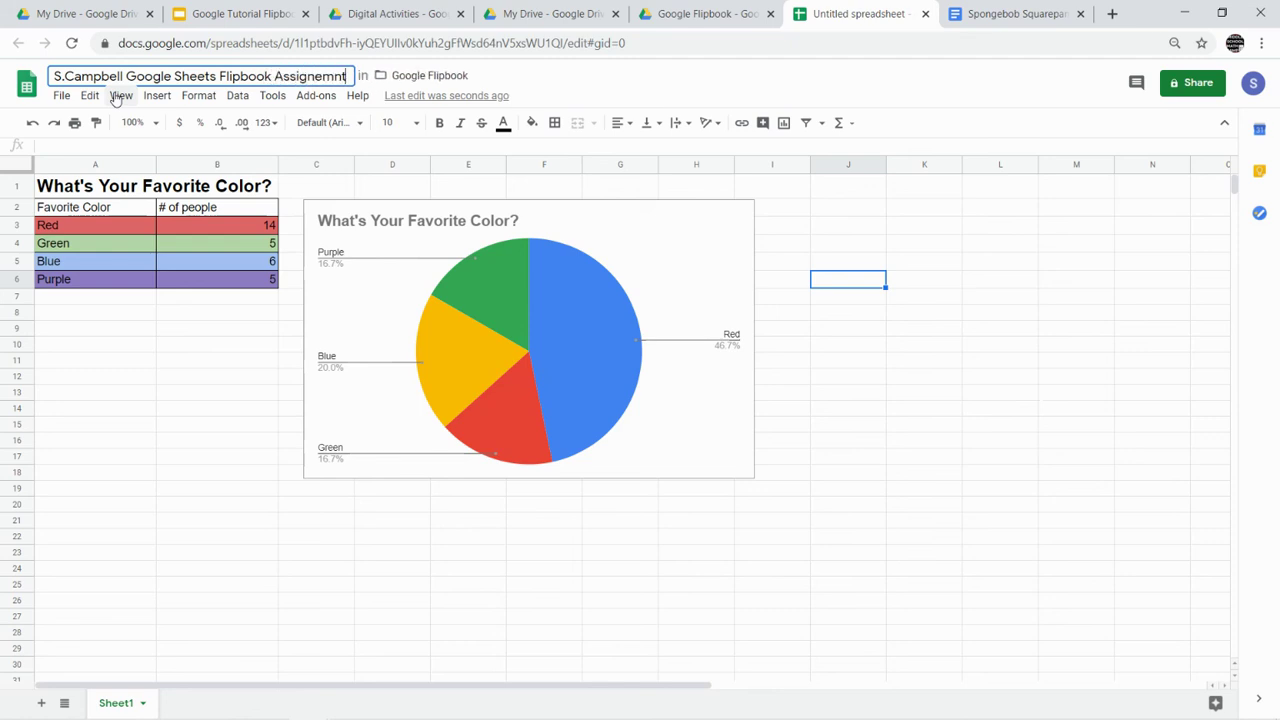
pyautogui.press('BackSpace')
pyautogui.press('BackSpace')
pyautogui.press('BackSpace')
pyautogui.press('BackSpace')
pyautogui.write('ment')
pyautogui.click(192, 342)
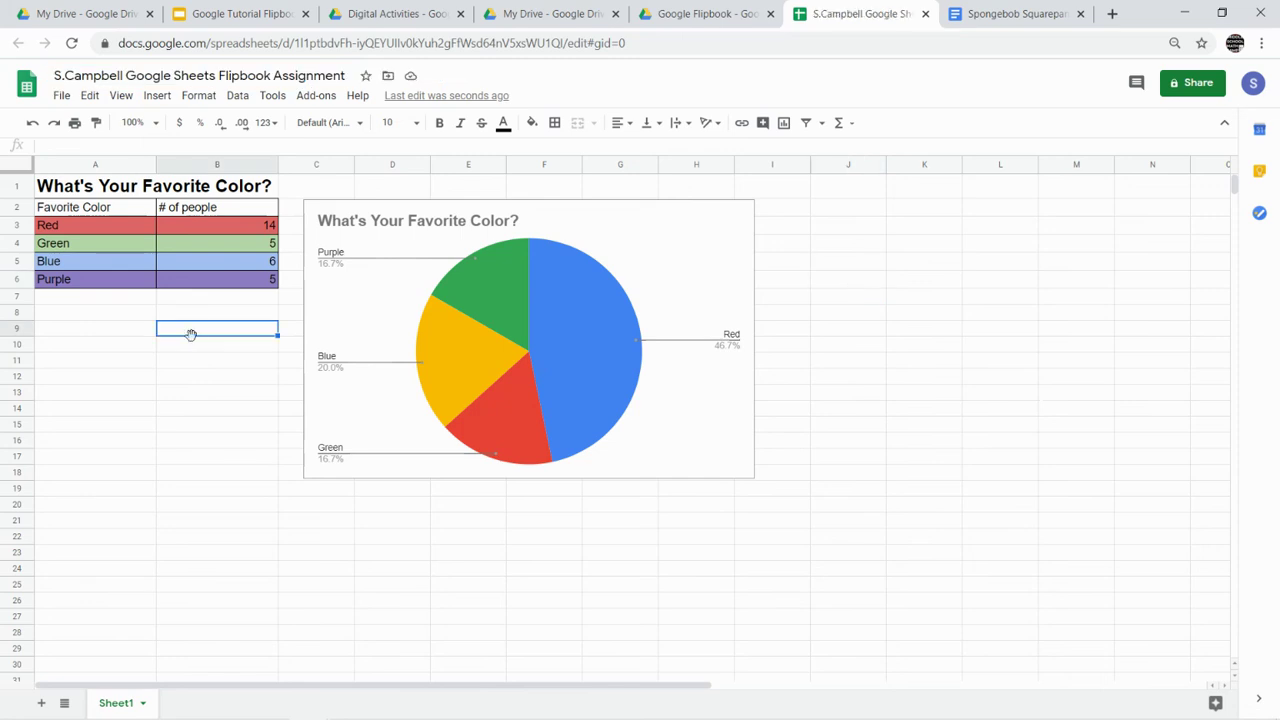